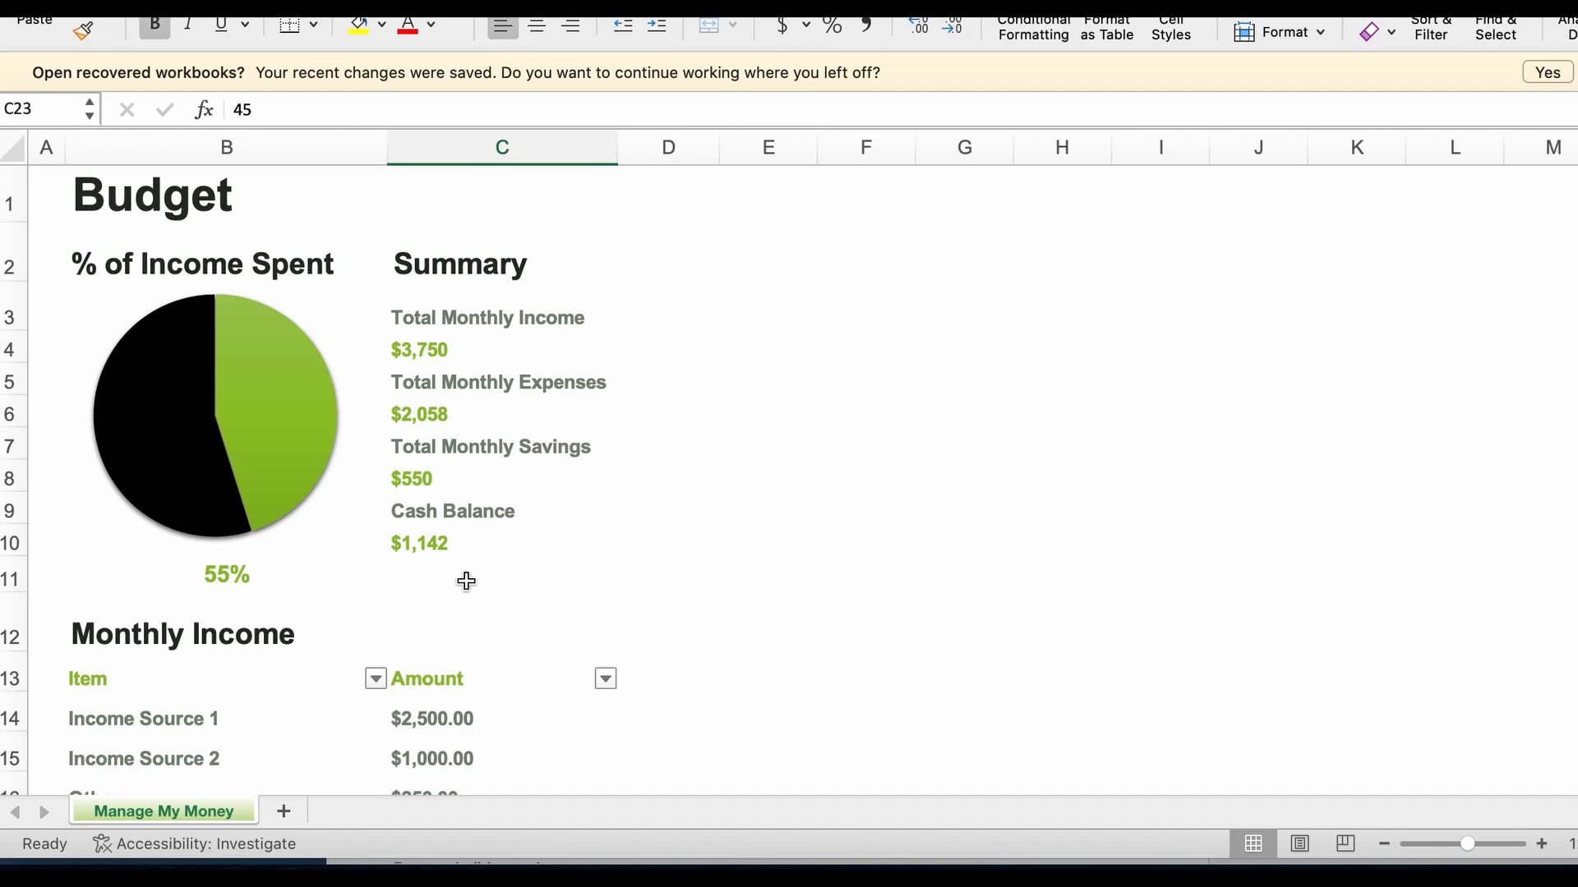
Step: Set the Cell phone amount in the Monthly Expenses table to 180
scroll(466, 580, "down", 3)
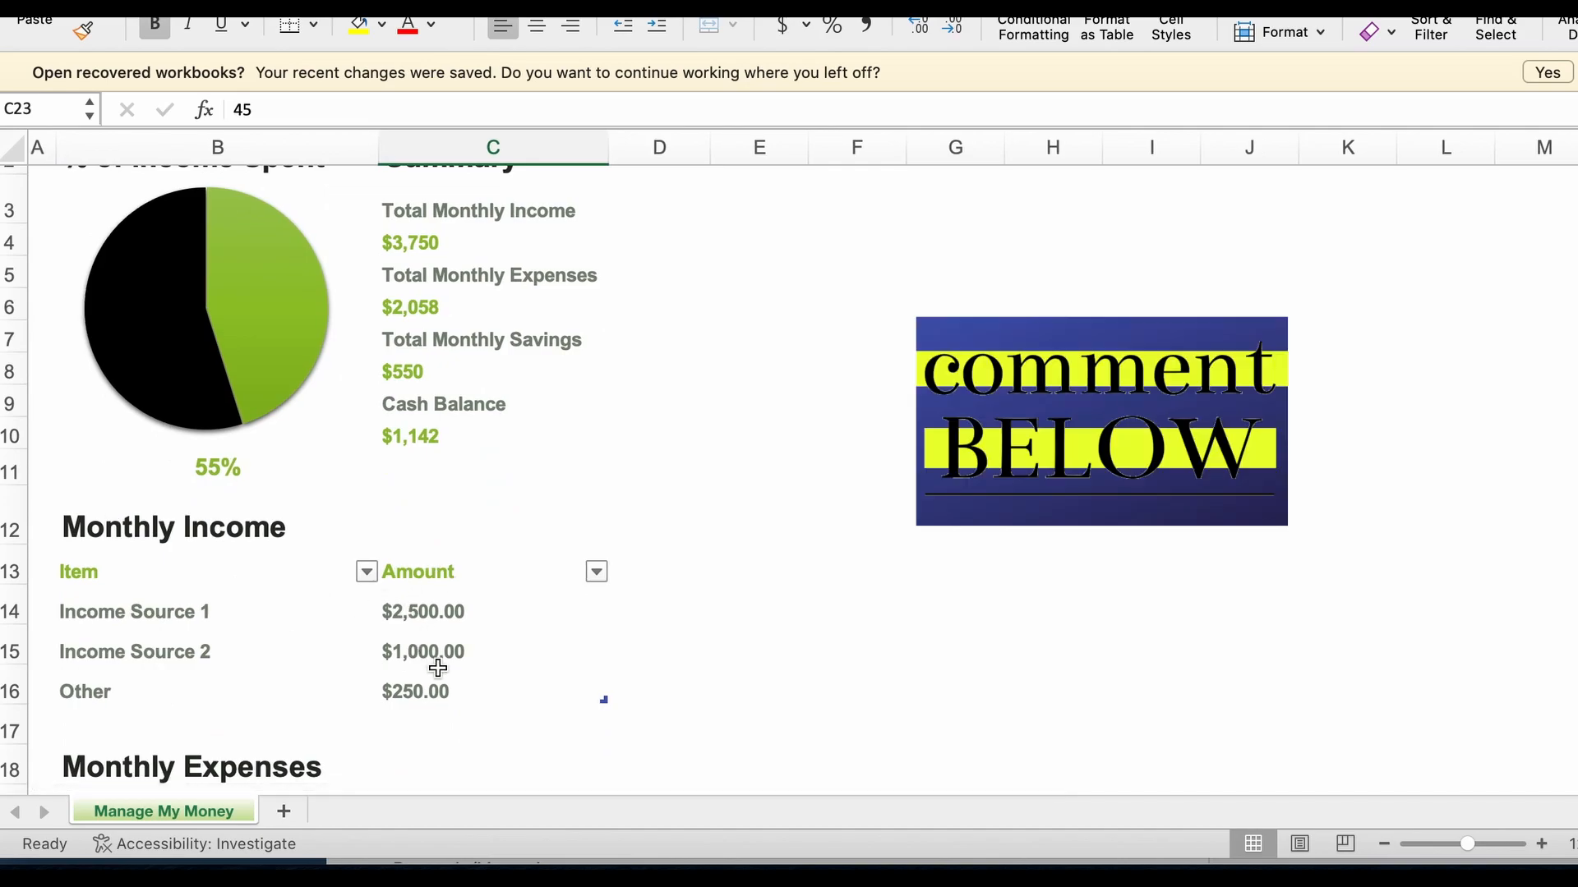
scroll(438, 666, "down", 1)
scroll(438, 667, "down", 10)
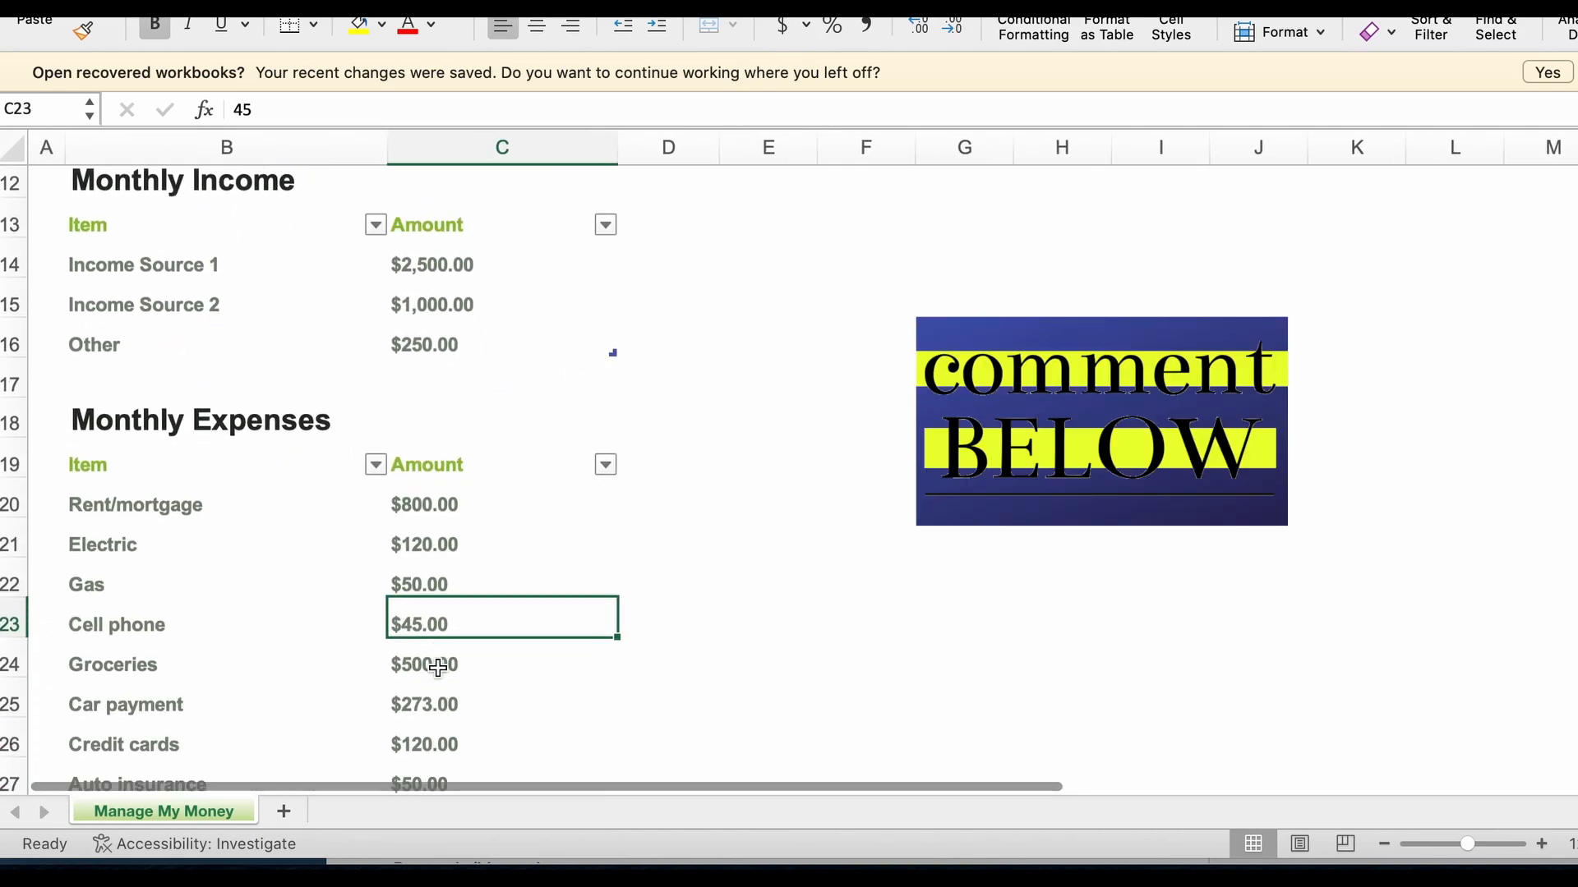
scroll(438, 667, "down", 3)
scroll(438, 667, "up", 1)
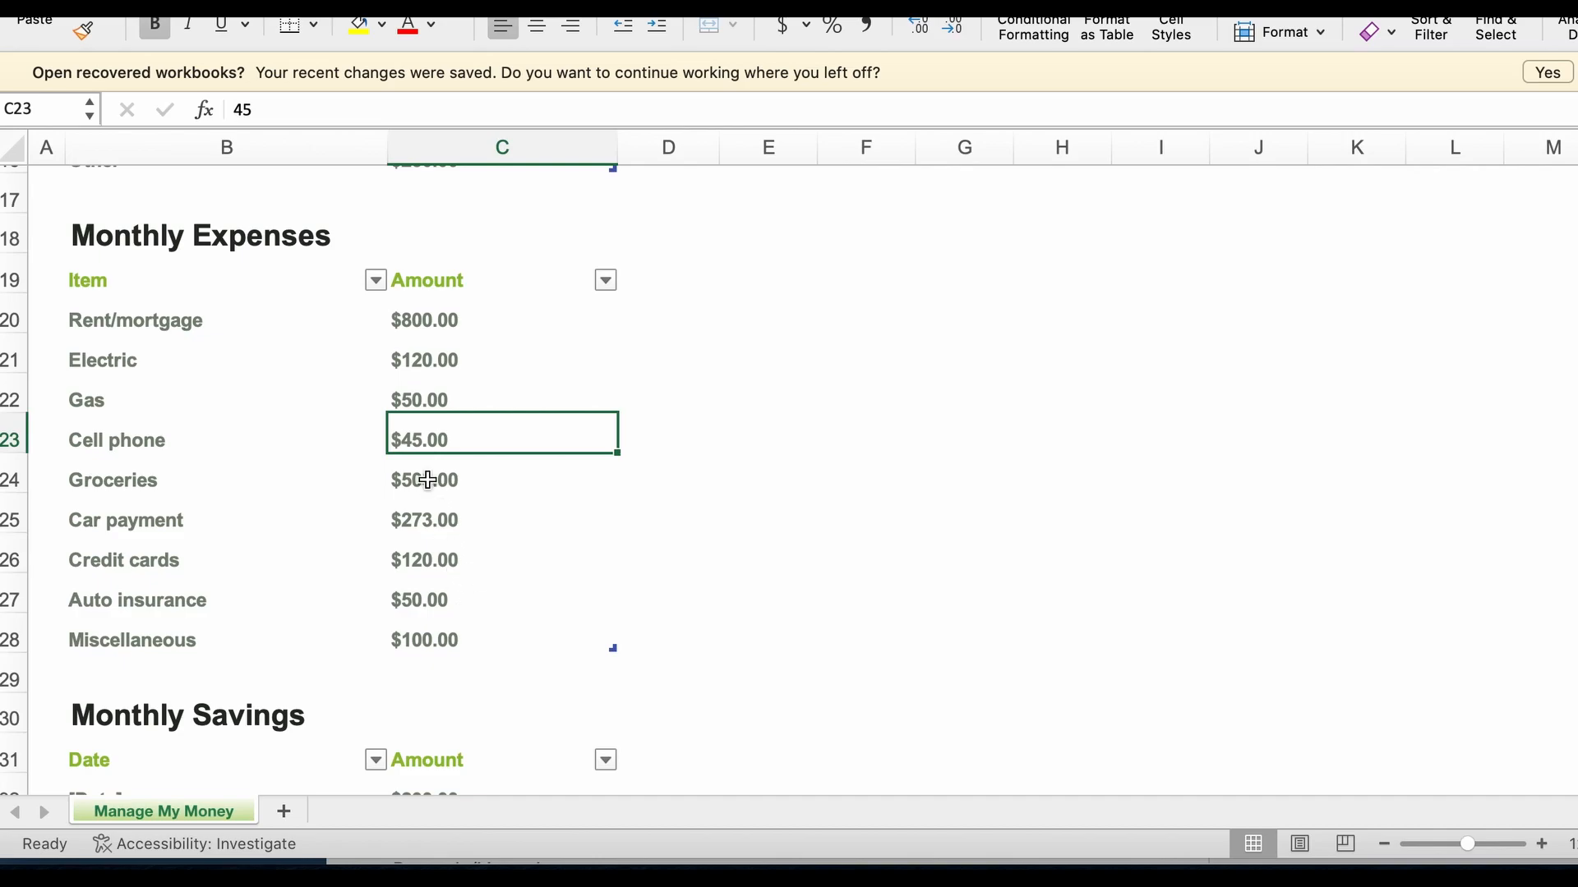
type("180")
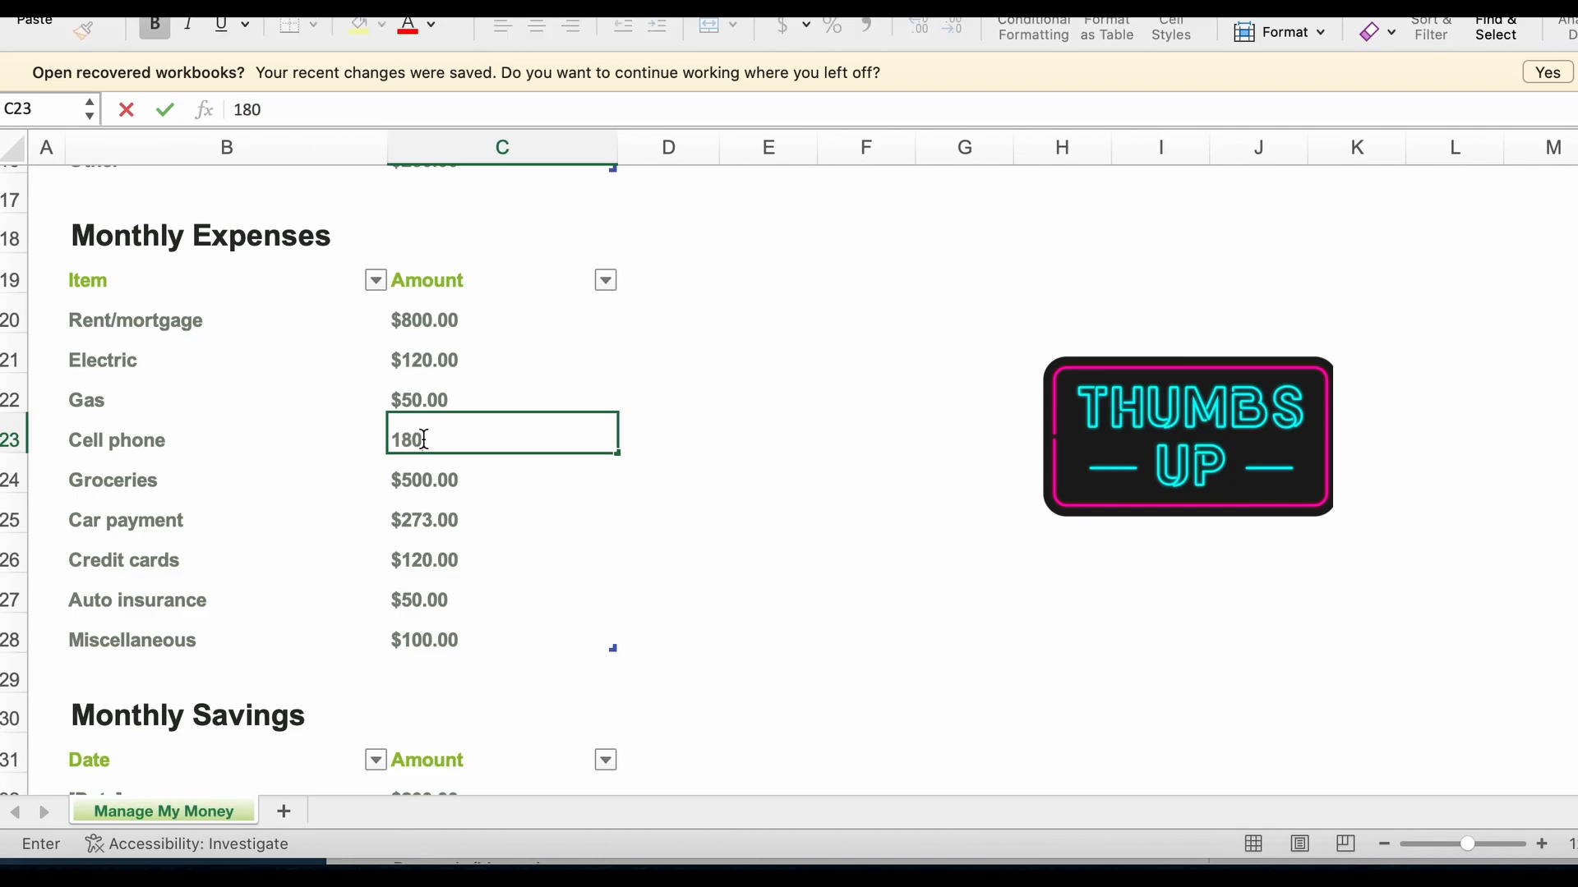
key("Return")
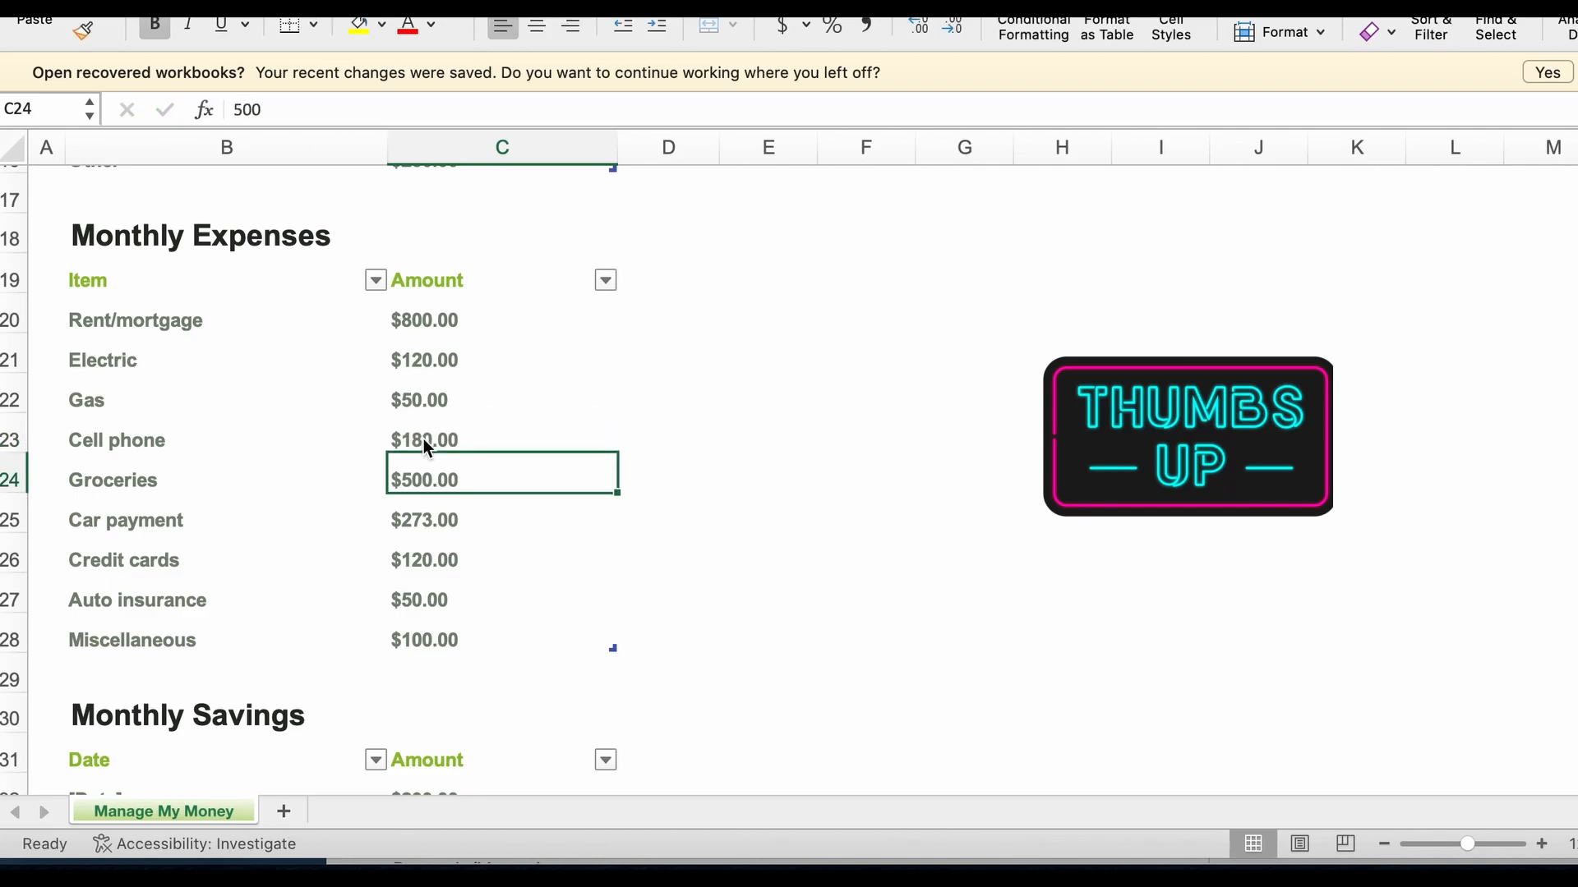
Step: Enter 180 in cell D23, beside the Cell phone expense amount
left_click(715, 444)
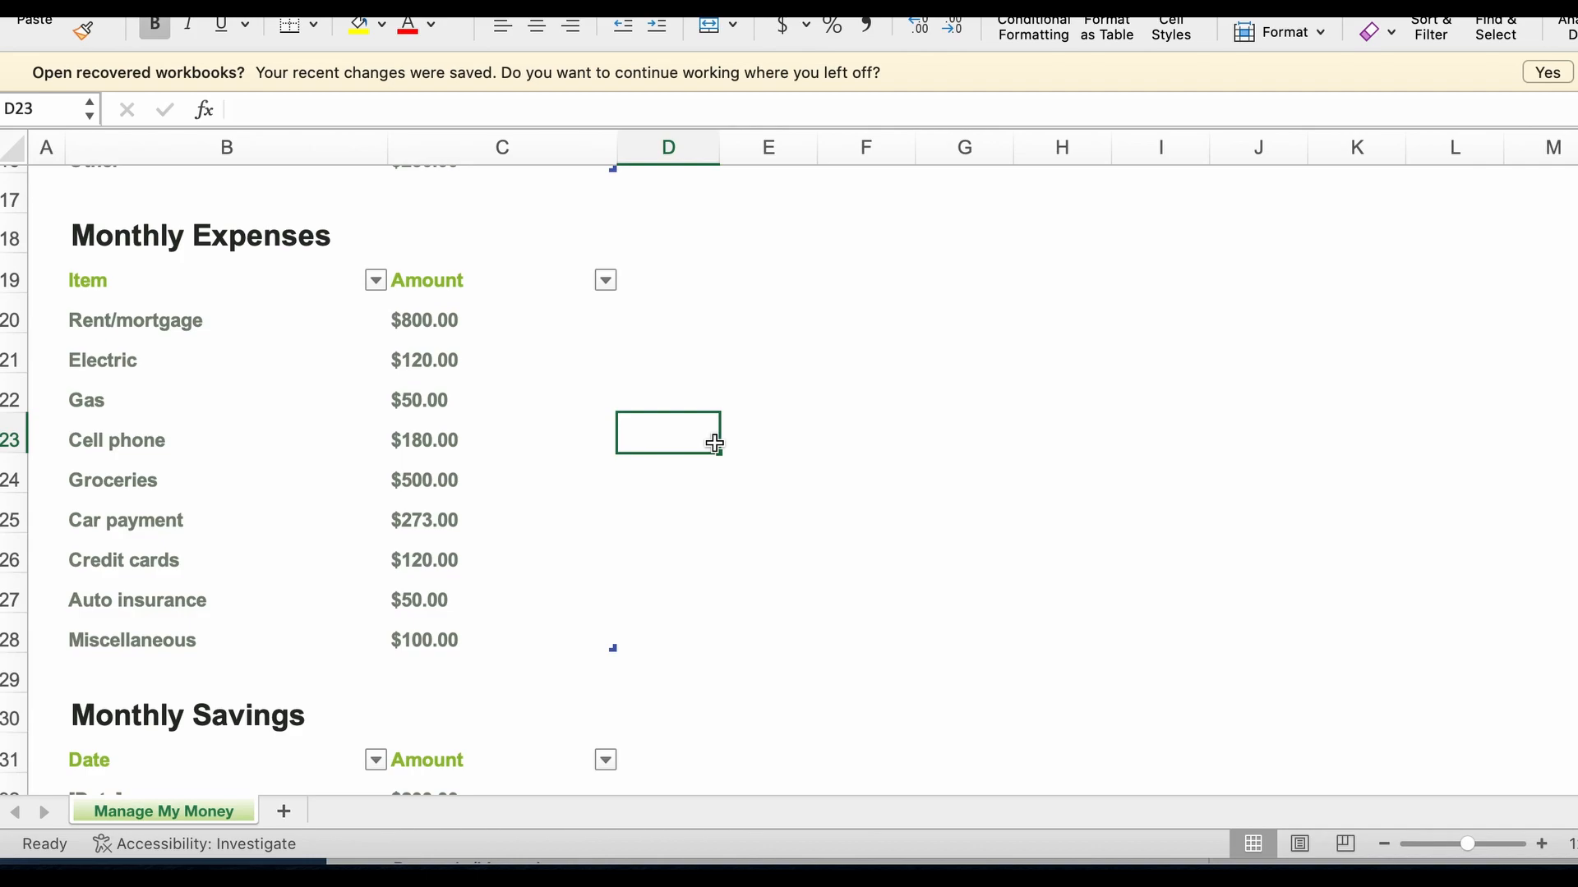
type("180")
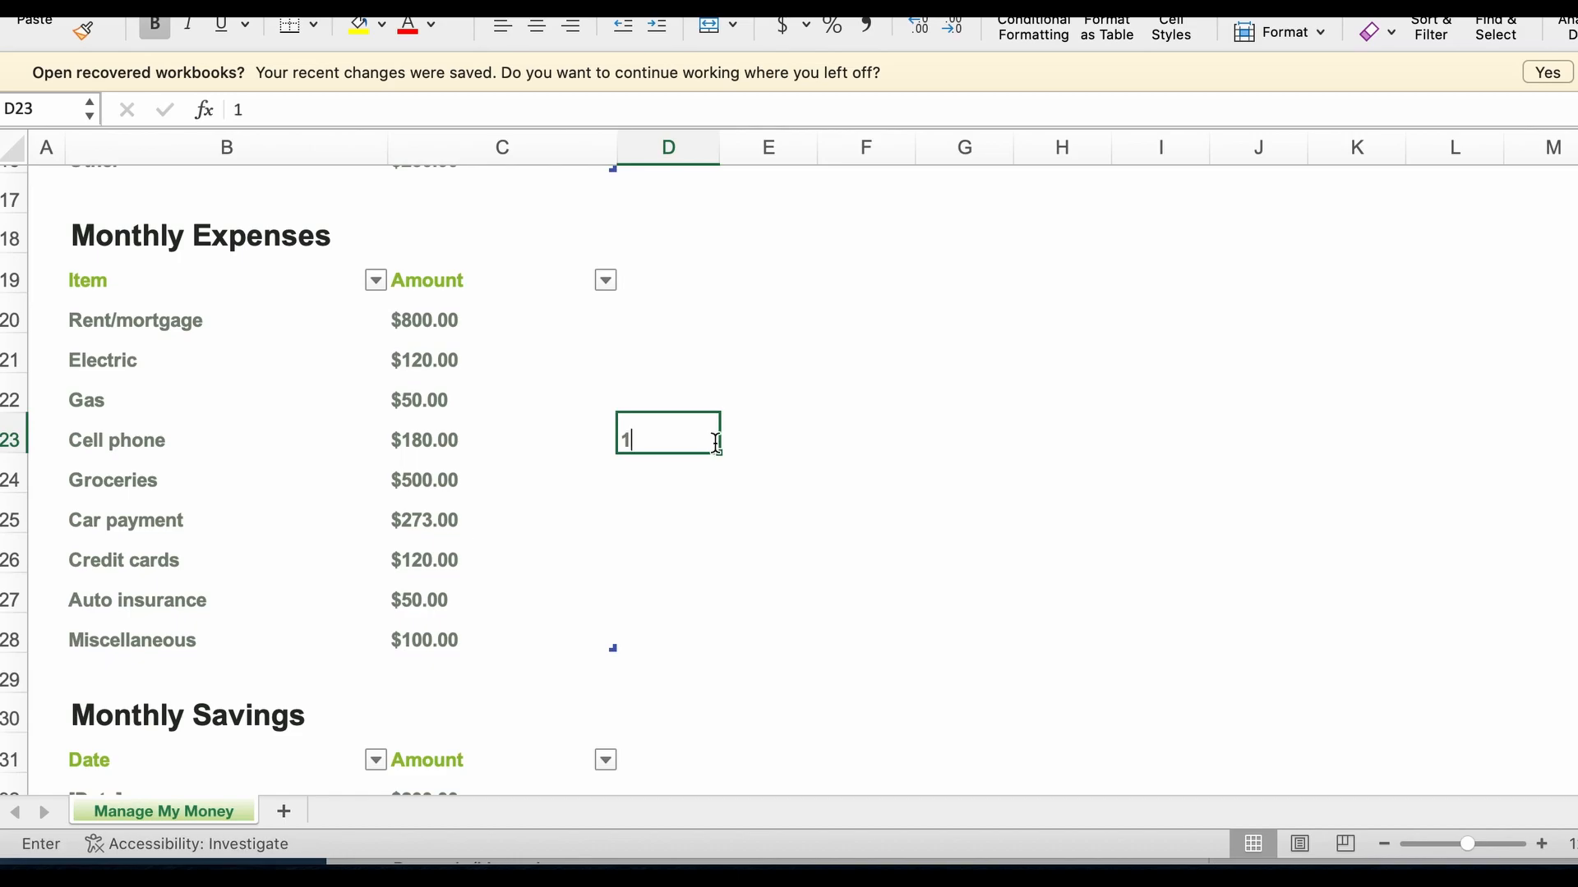
key("Tab")
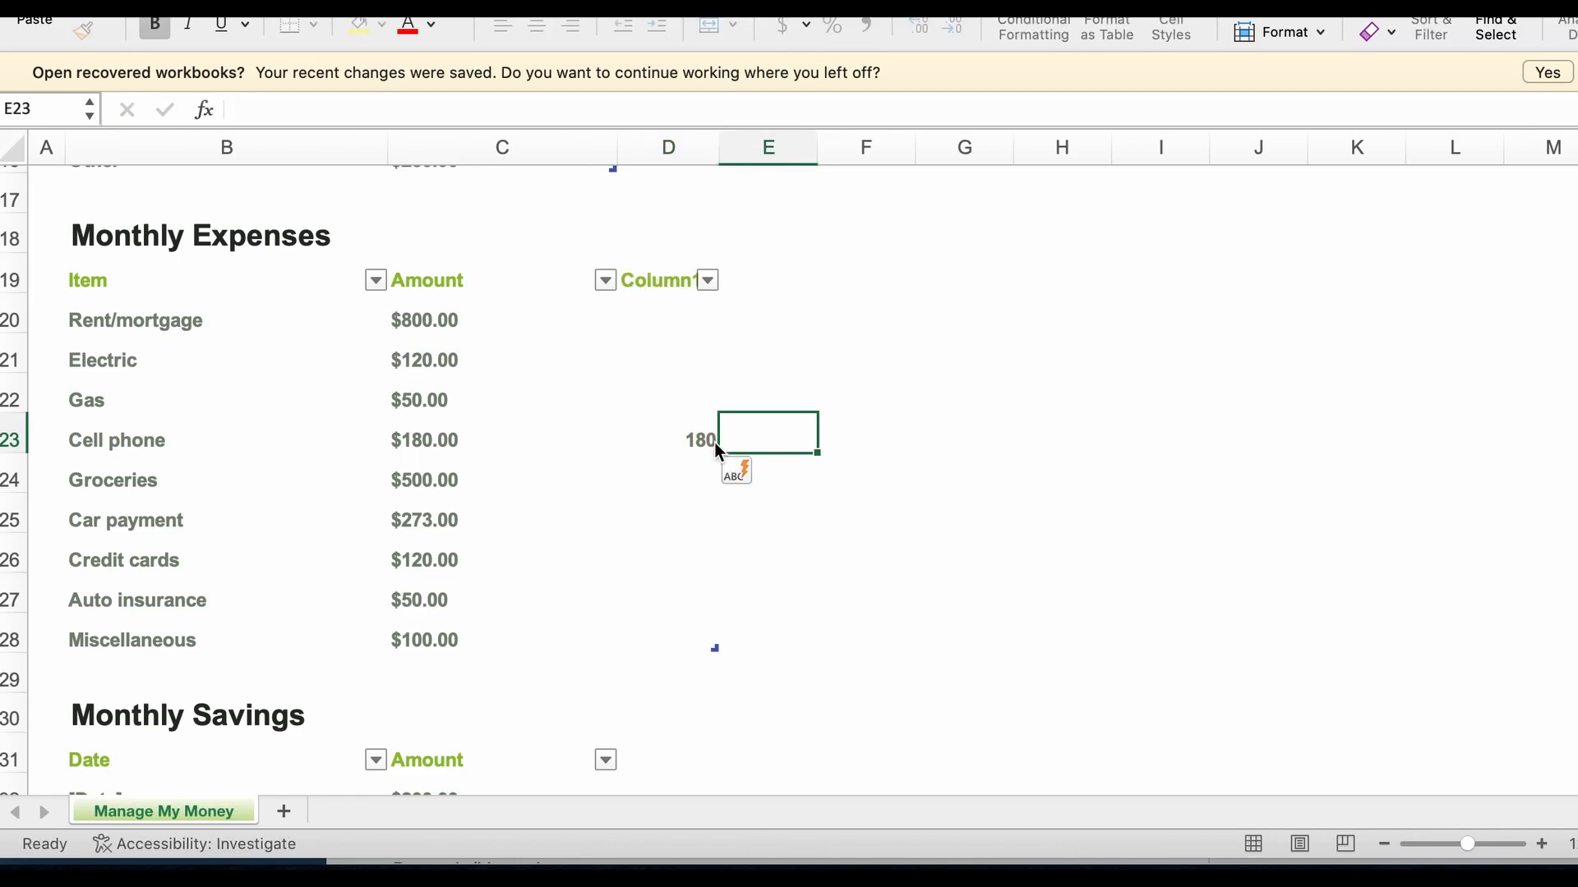
Step: Set the Cell phone amount in the Monthly Expenses table to 0
key("Left")
key("Left")
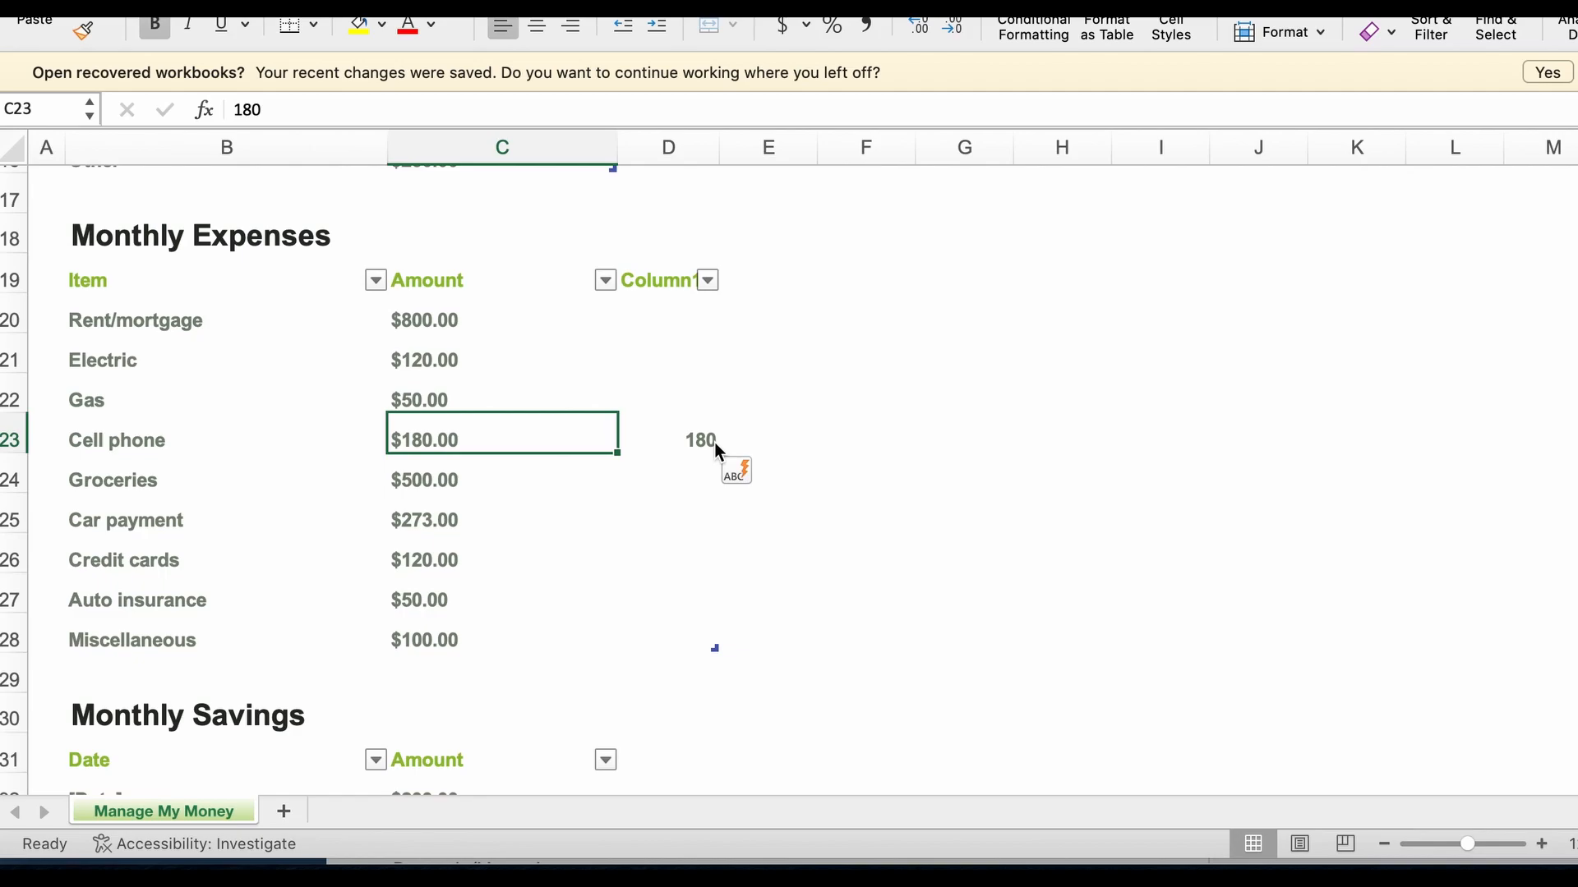
type("0")
key("Return")
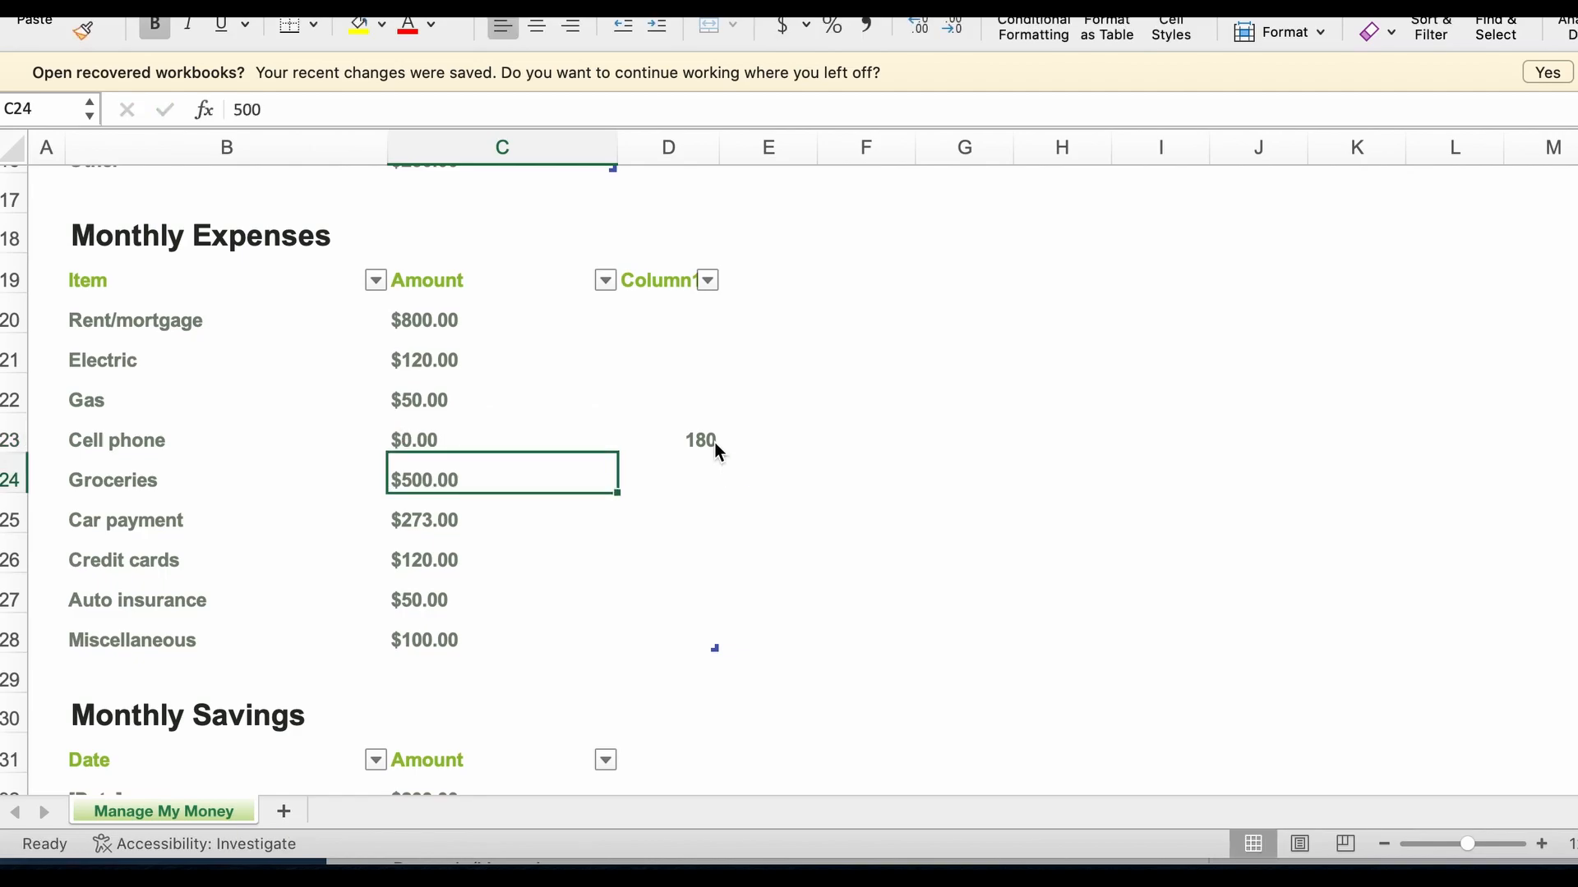
key("Up")
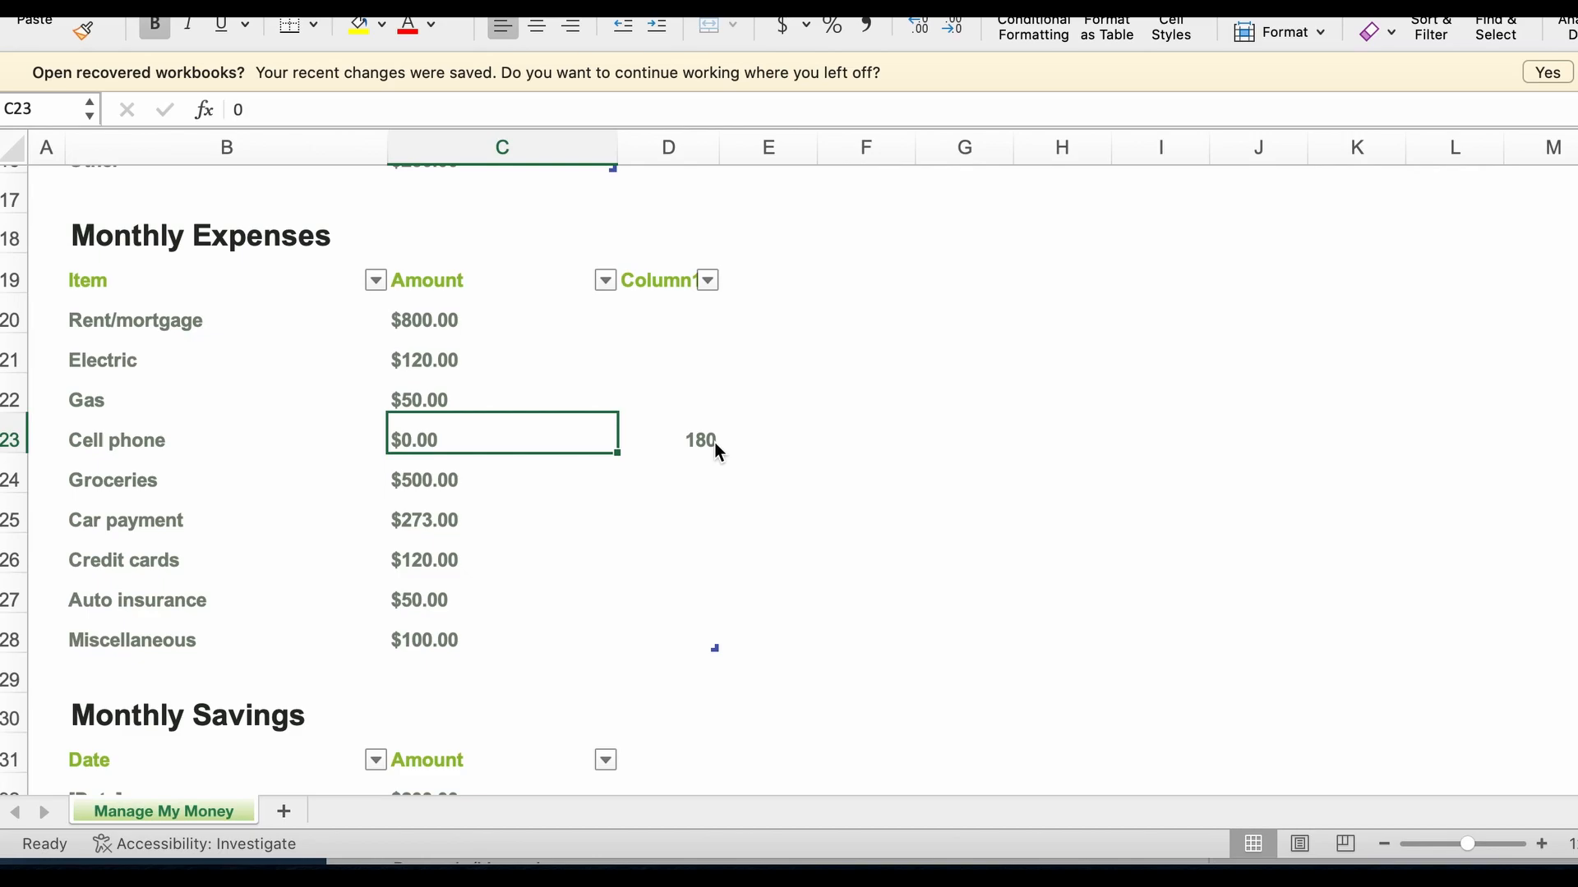
Step: Look over the remaining expenses, the Monthly Savings table, and the budget summary with its pie chart
scroll(657, 528, "down", 5)
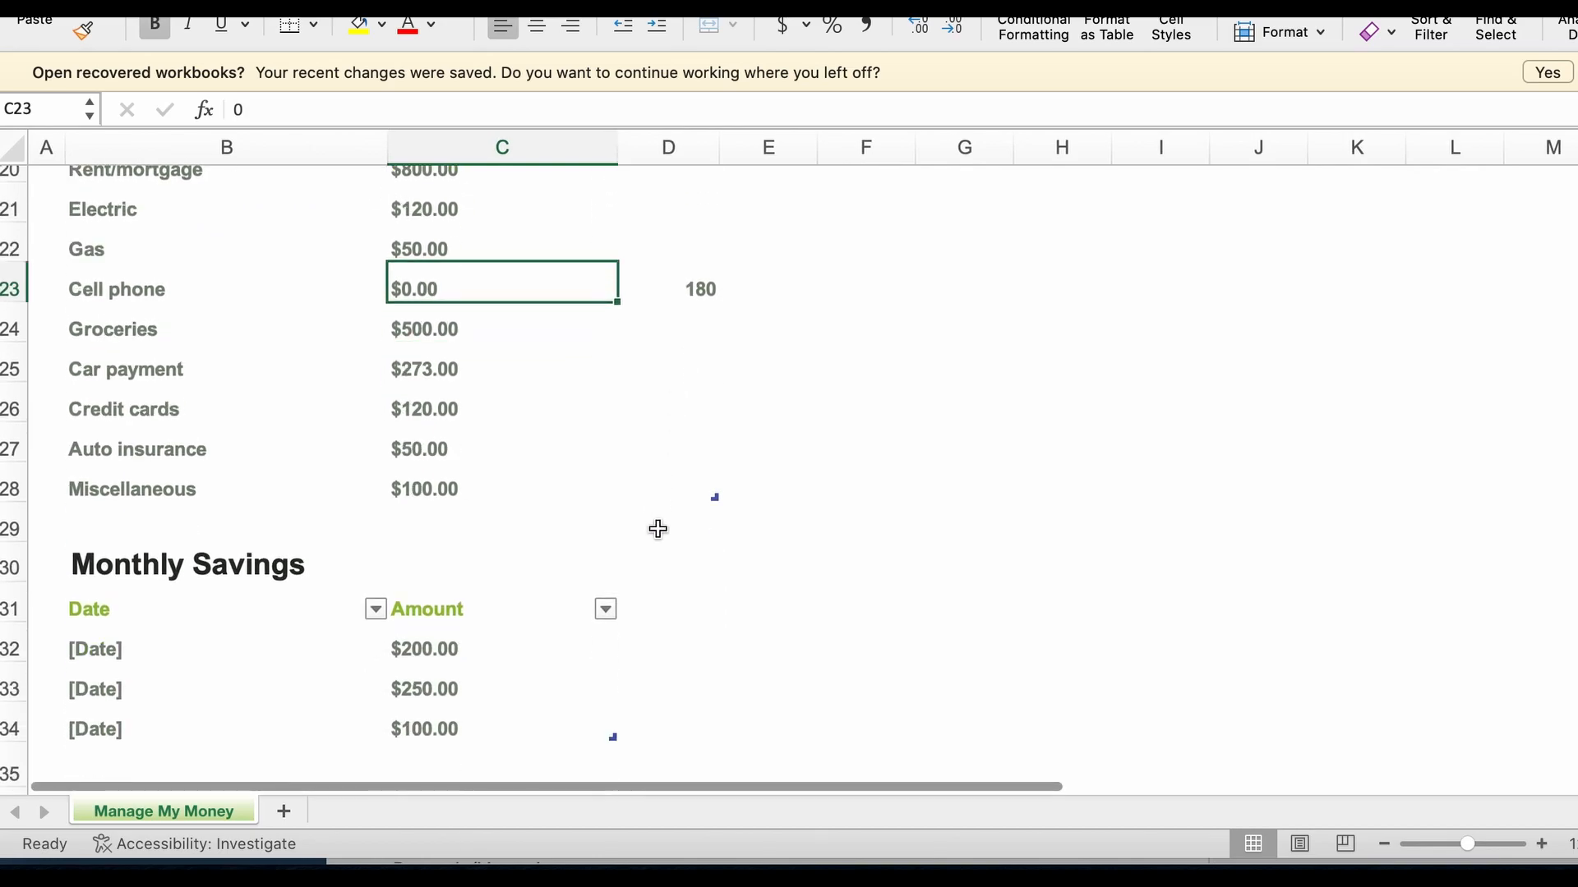
scroll(658, 529, "up", 1)
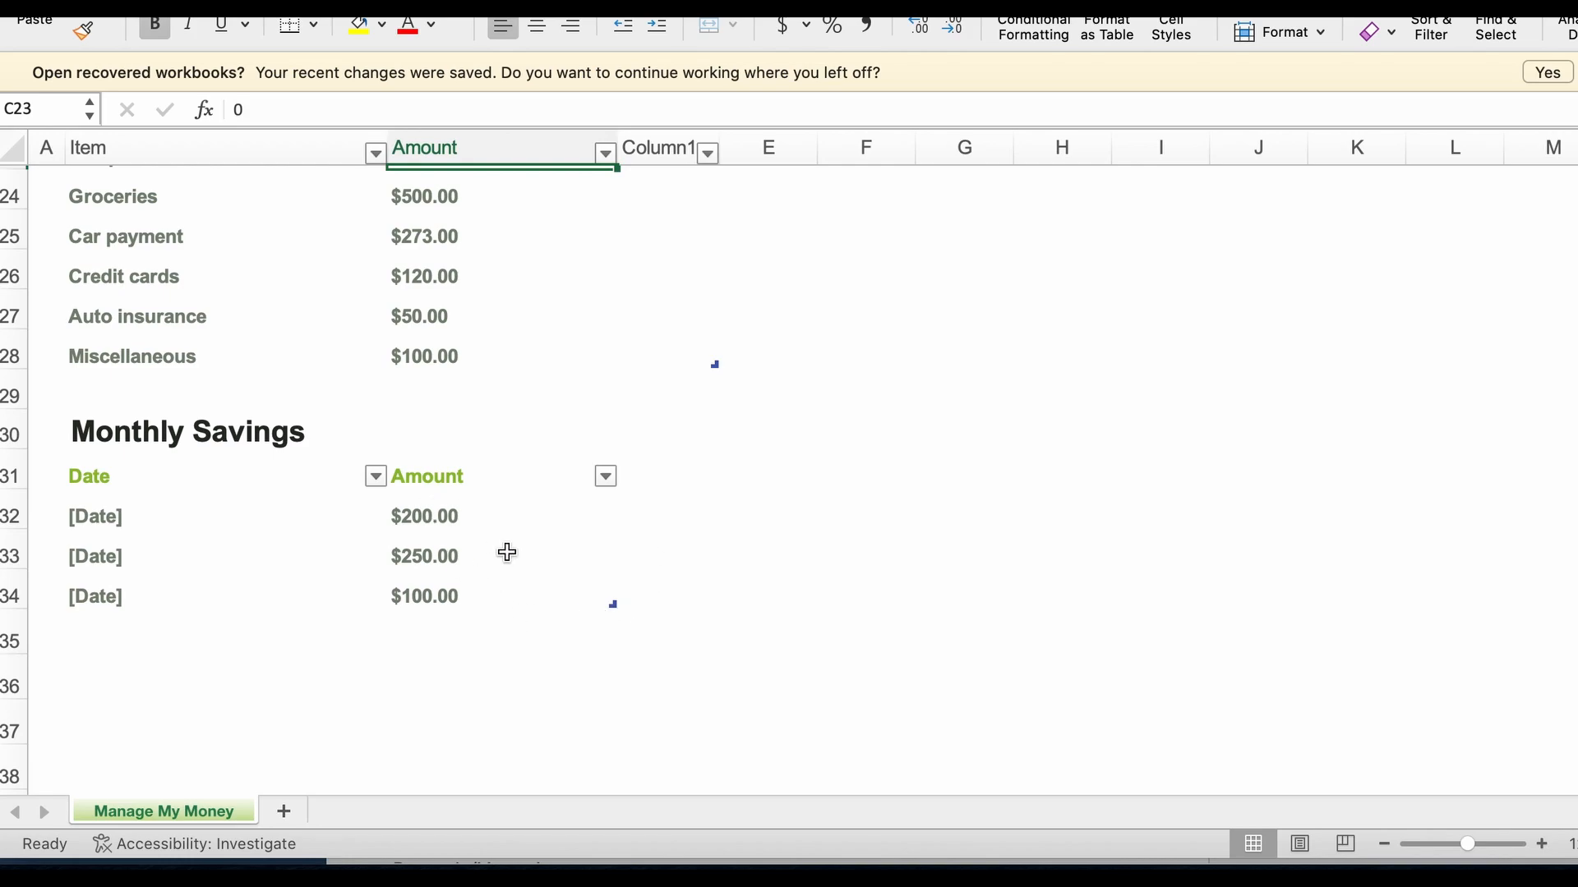
scroll(491, 460, "up", 2)
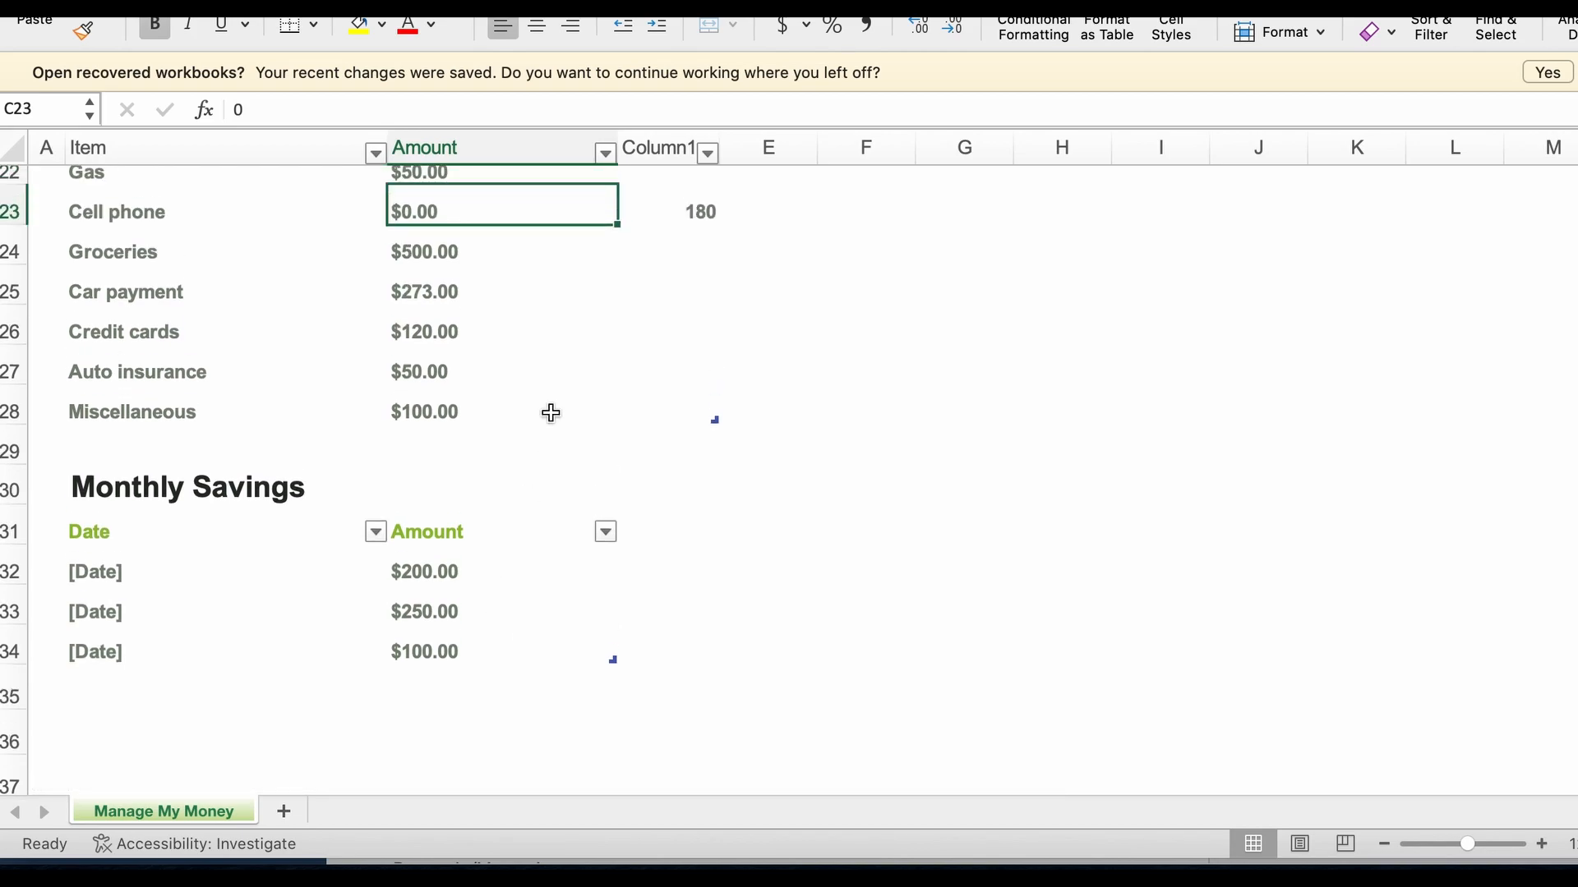
scroll(551, 427, "up", 3)
scroll(553, 445, "up", 2)
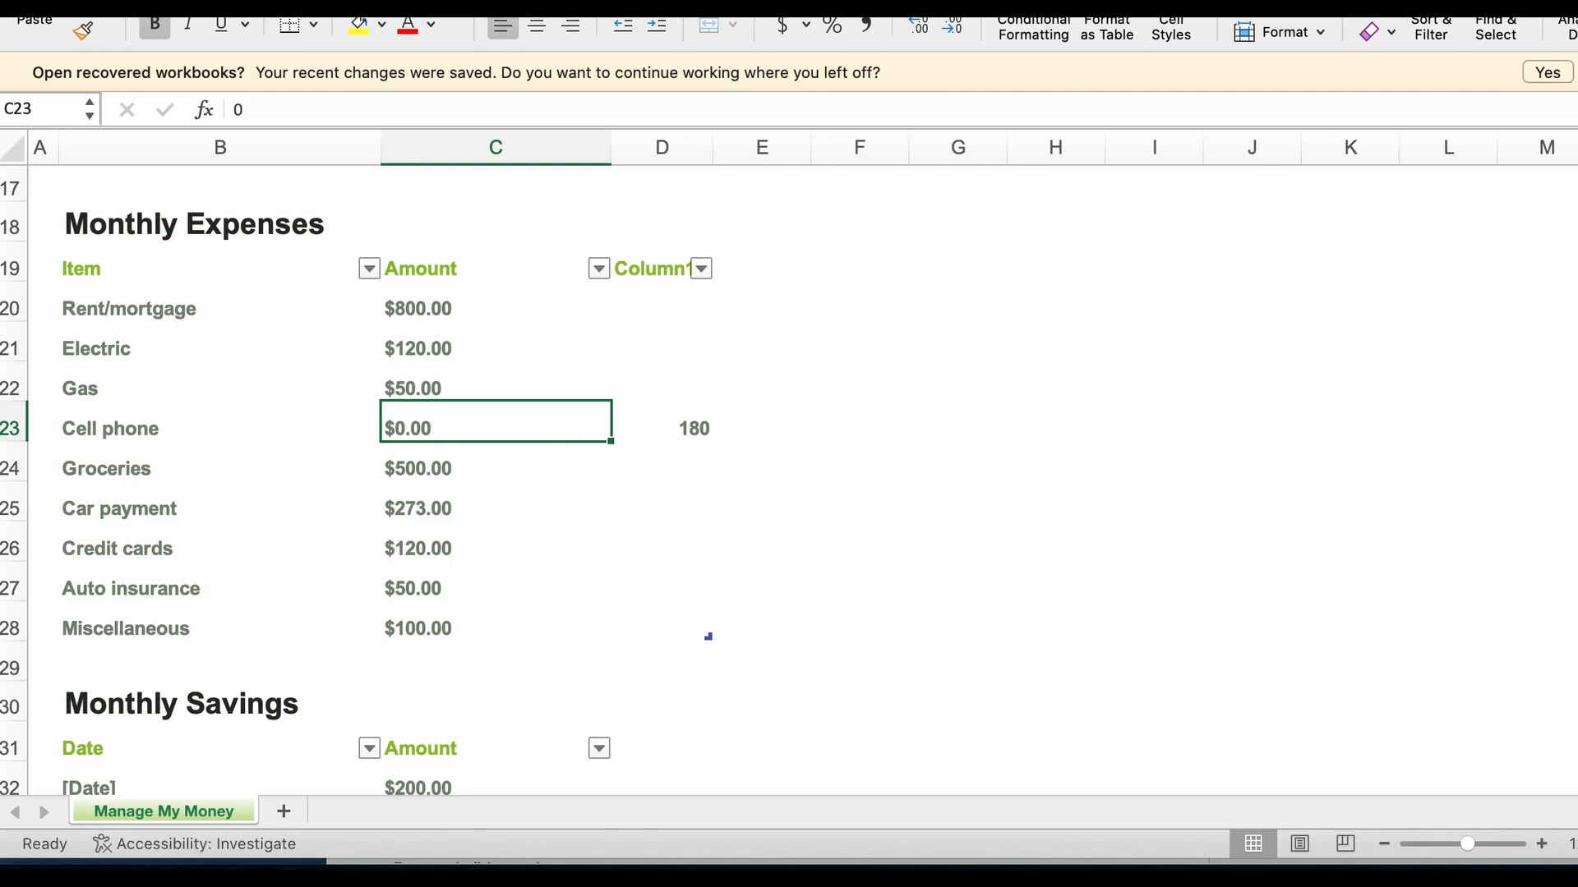
scroll(277, 329, "up", 10)
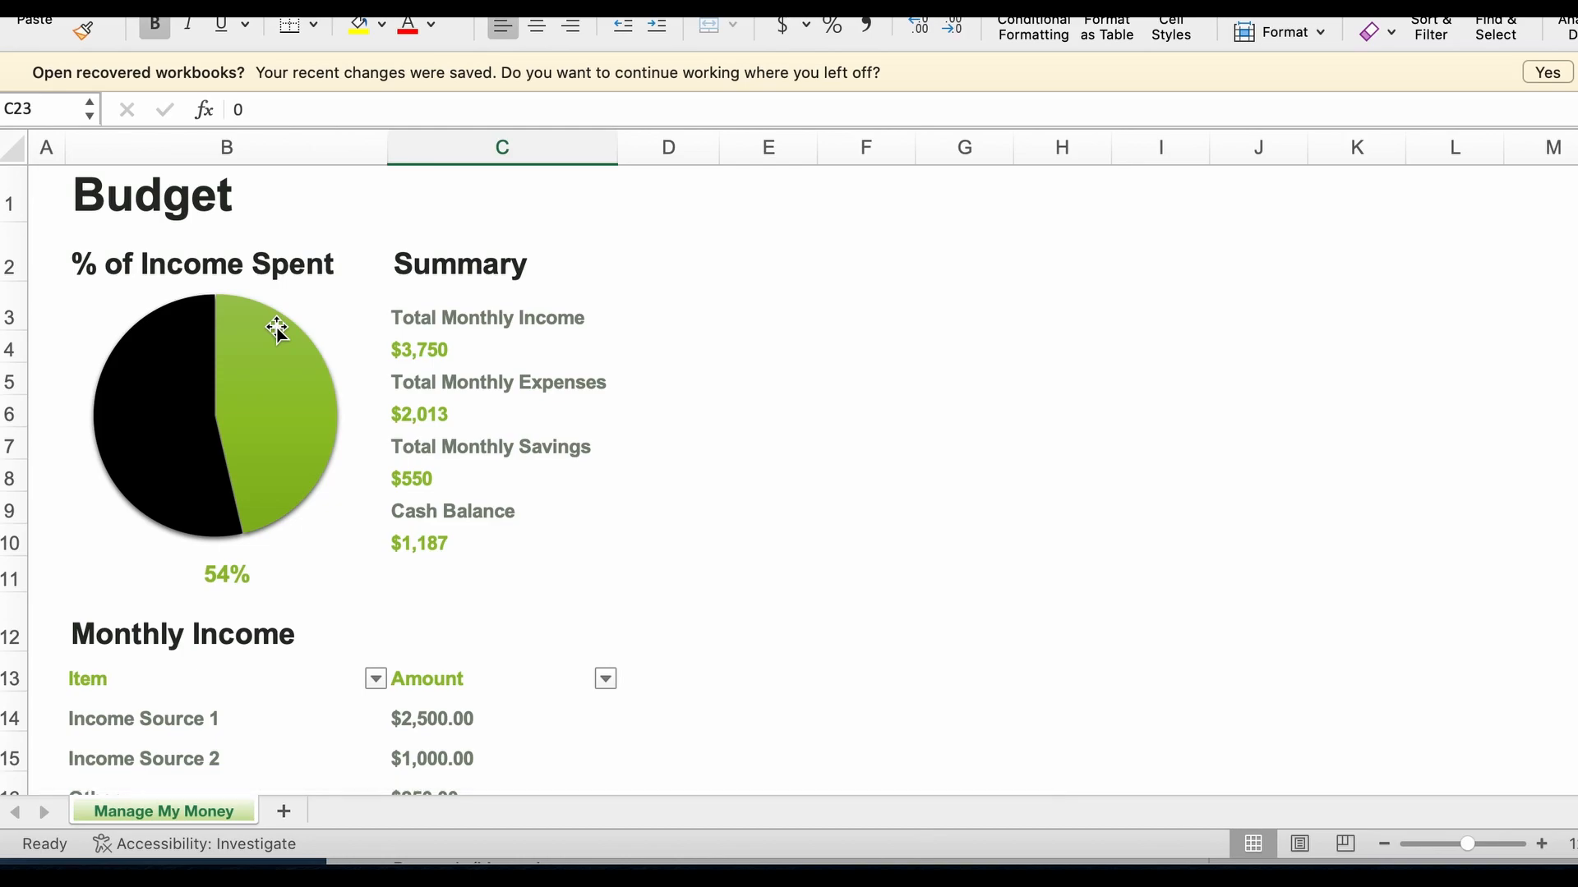
mouse_move(282, 478)
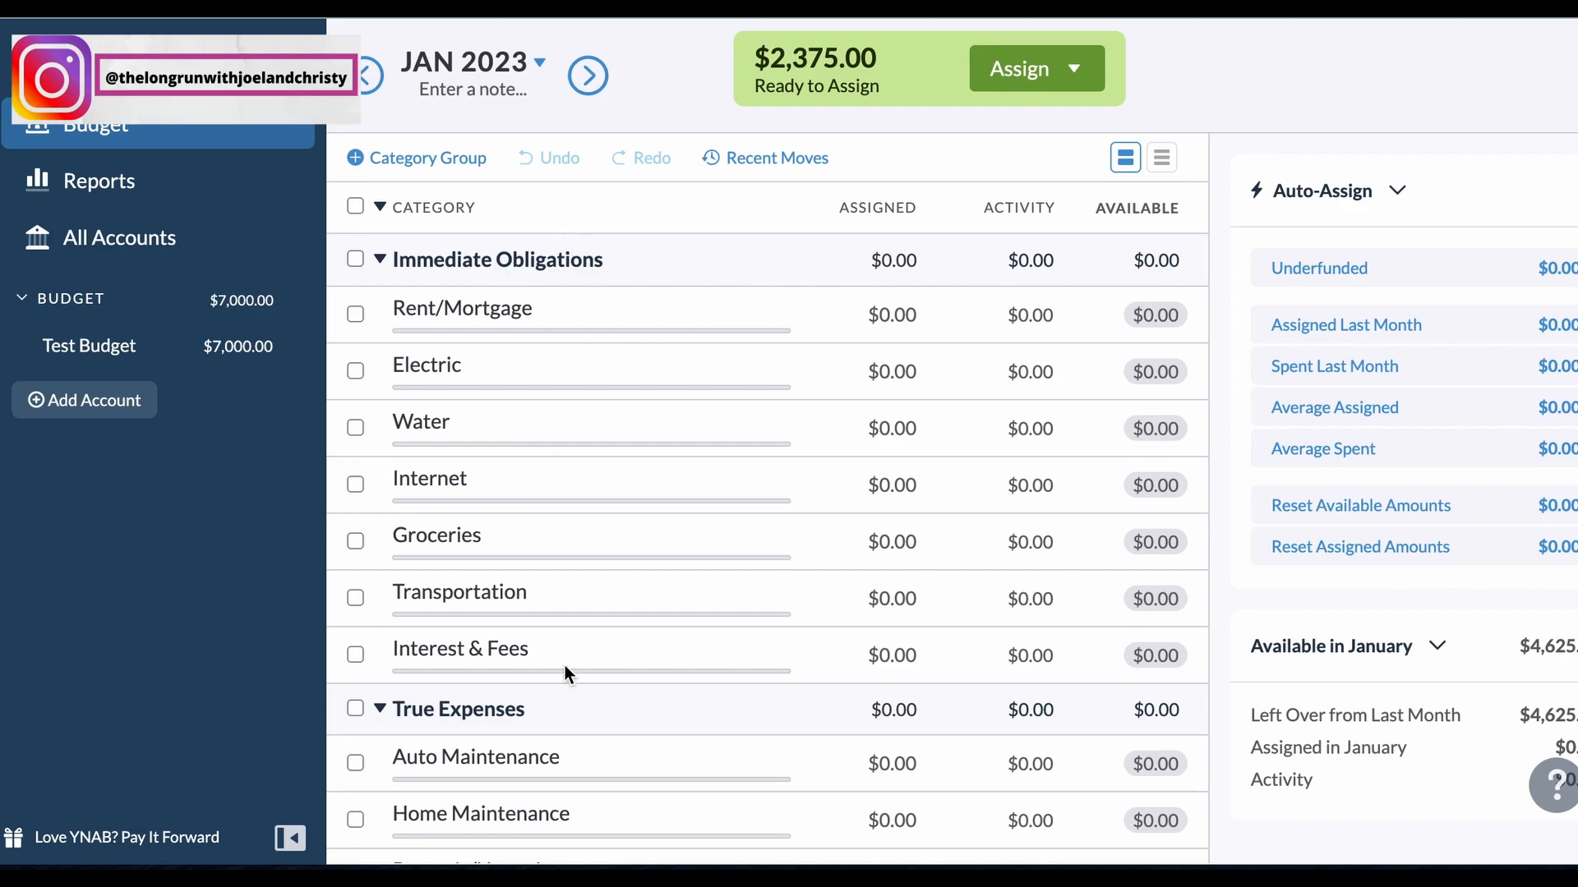
Step: In YNAB, look through the January 2023 budget categories and open the transaction list for all accounts
scroll(566, 670, "down", 3)
scroll(565, 670, "down", 3)
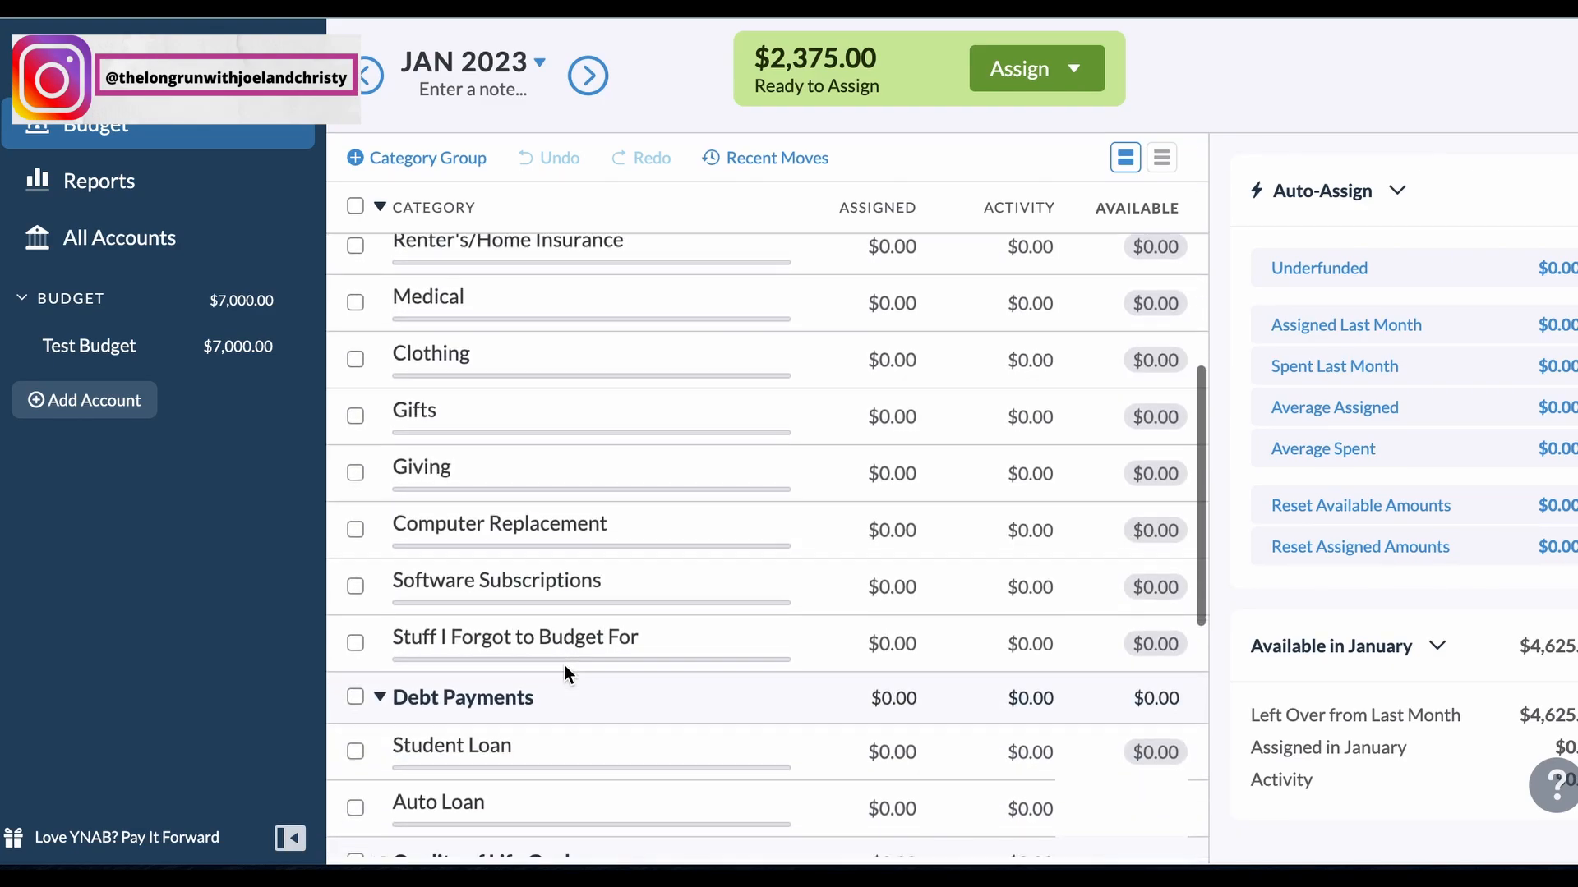
scroll(564, 670, "up", 8)
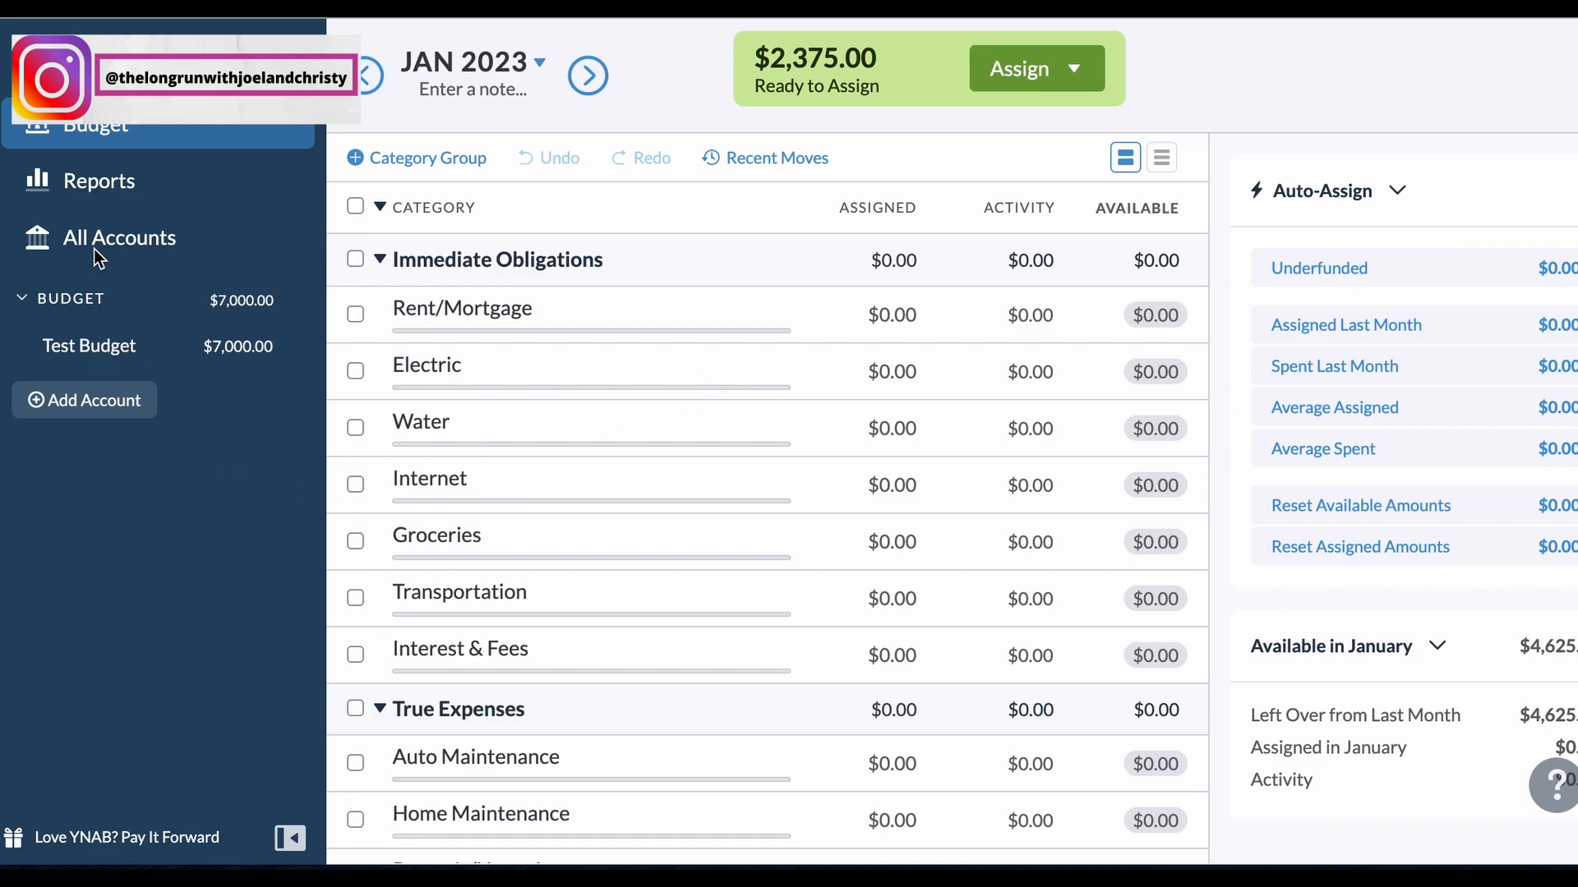
left_click(125, 240)
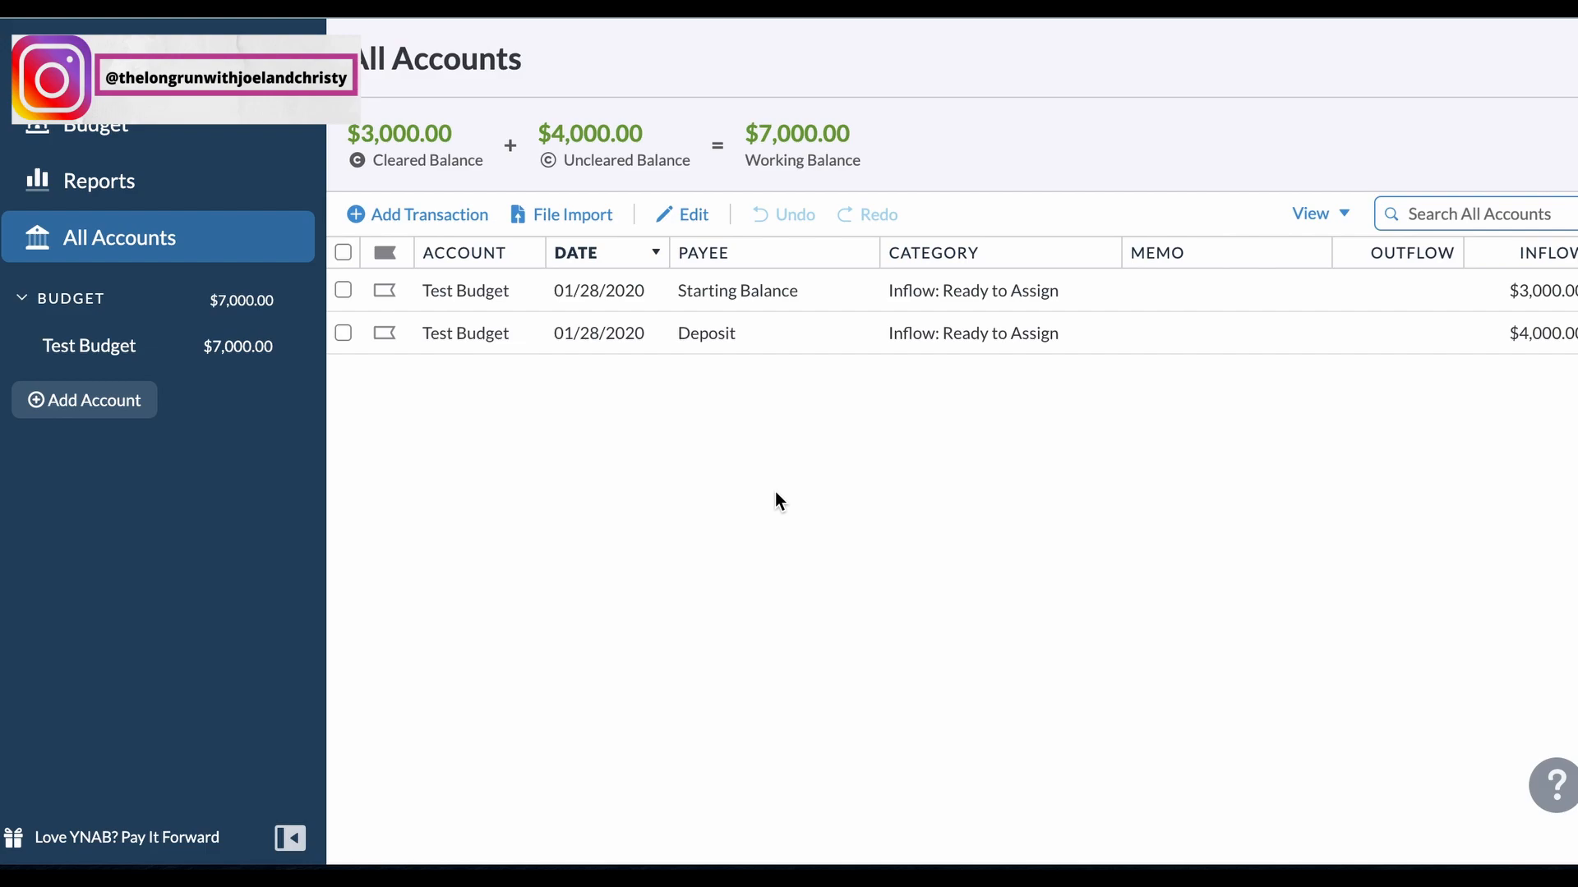
Step: Start a new transaction in the Test Budget account with payee Deposit and category Inflow: Ready to Assign
left_click(436, 217)
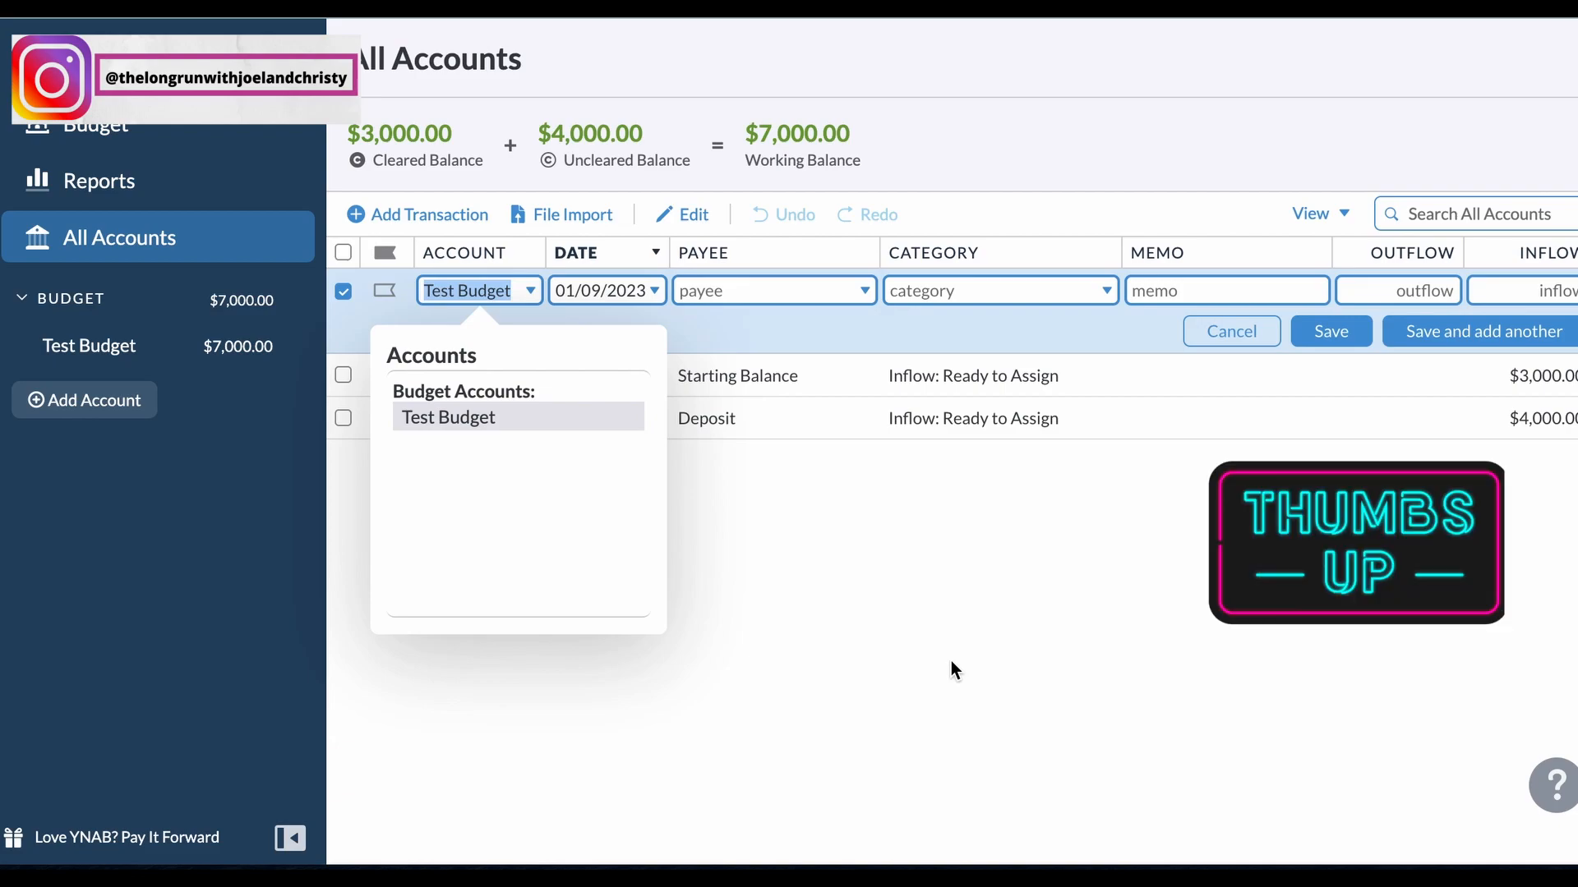
key("Tab")
key("Tab")
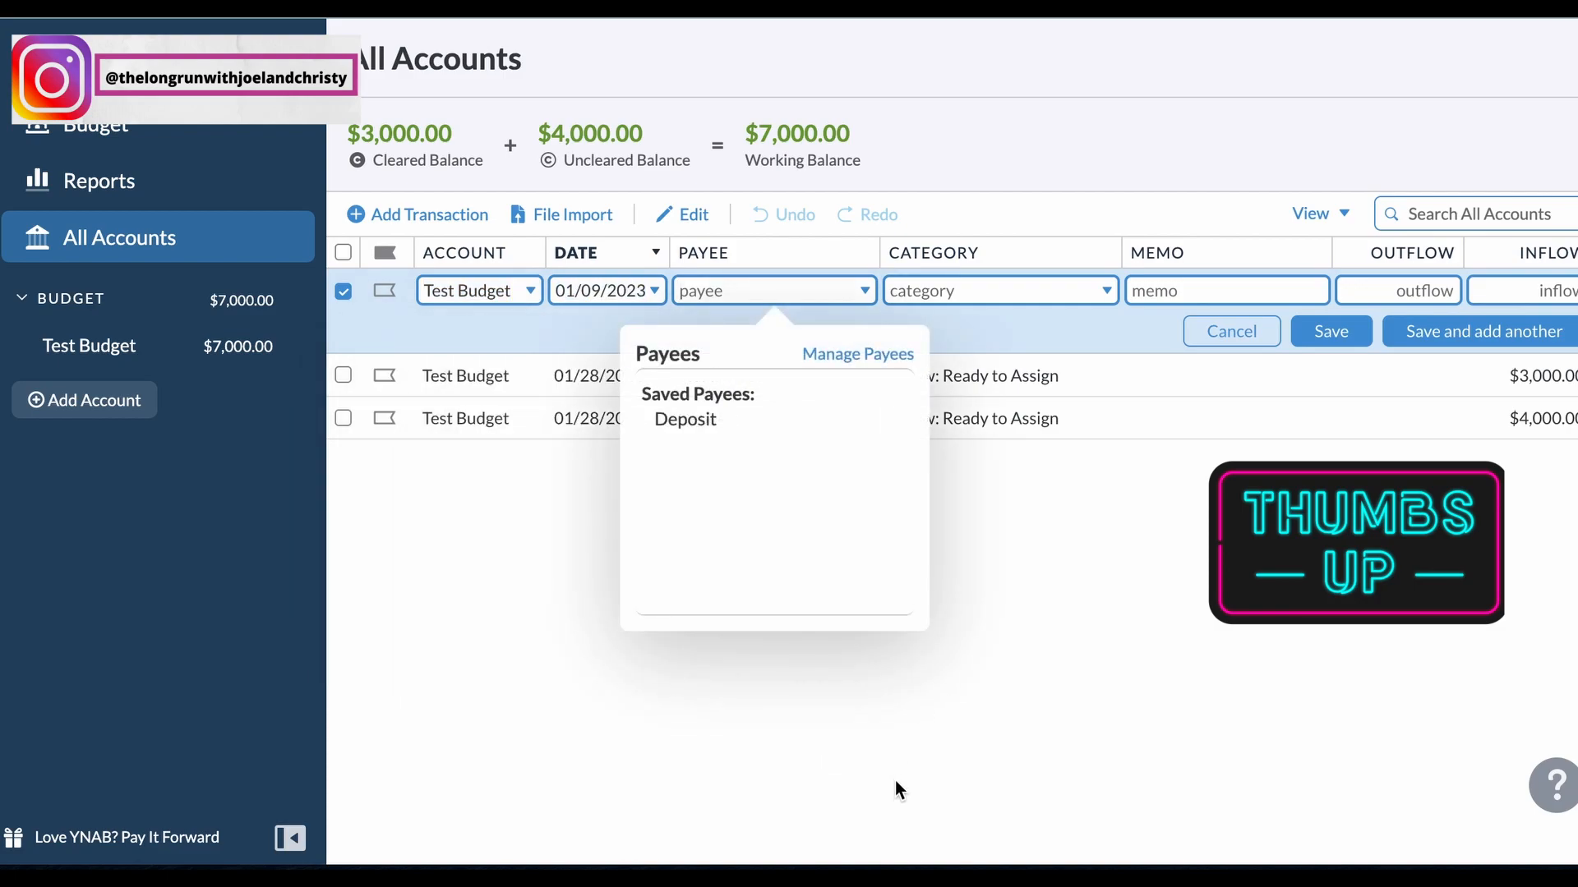
left_click(705, 422)
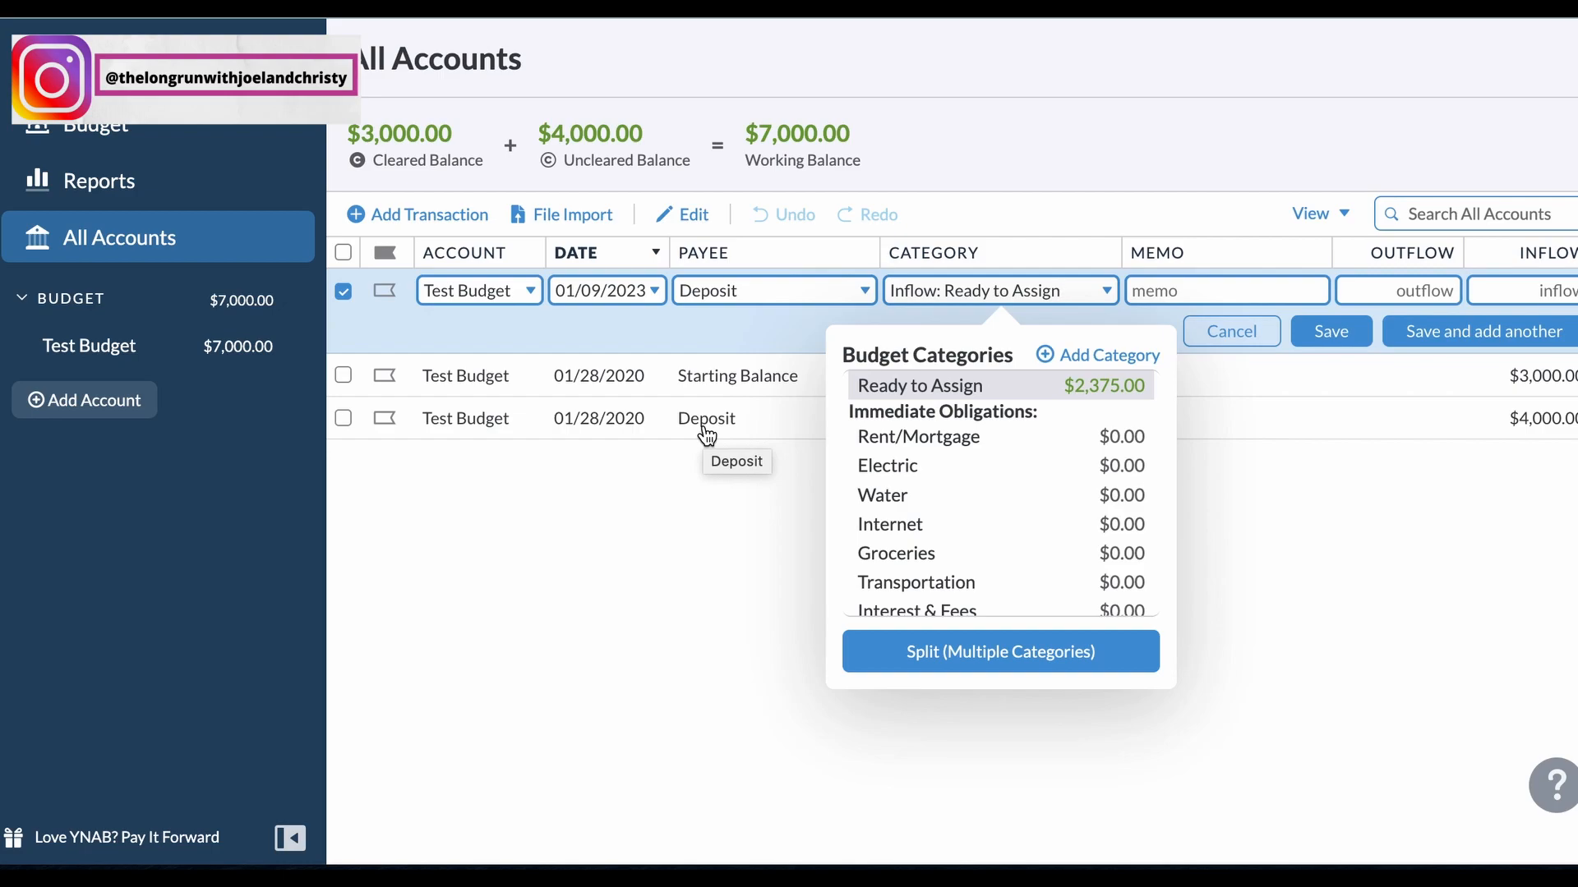
key("Tab")
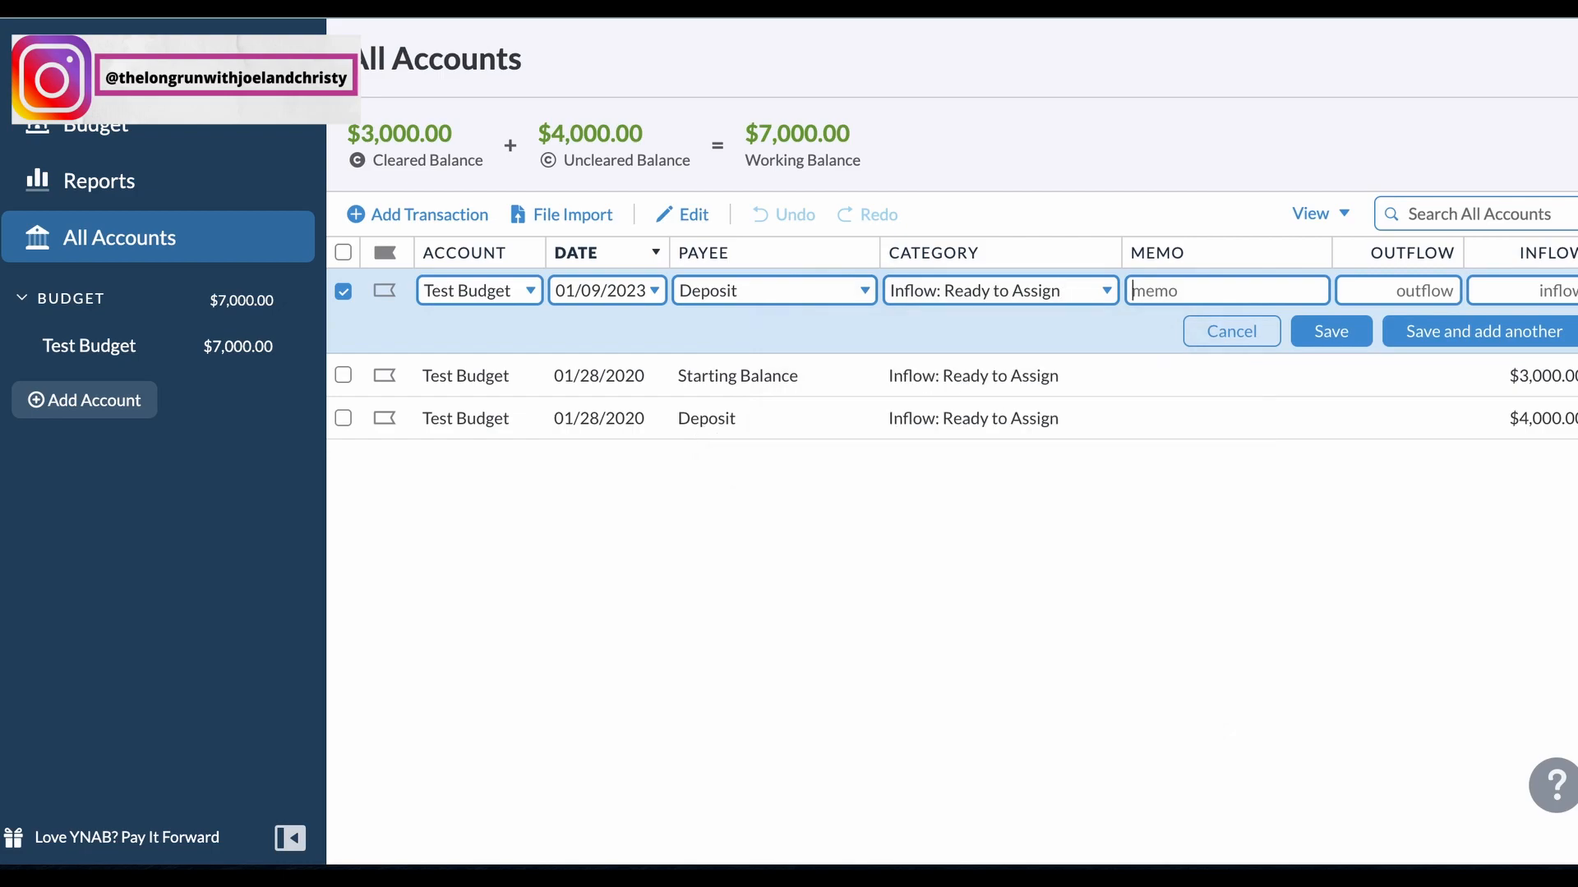
Step: Enter an inflow of 3000 for the Deposit transaction, leaving the memo empty, and save it
type("3000")
key("BackSpace")
key("BackSpace")
key("BackSpace")
key("BackSpace")
left_click(1528, 291)
type("3000")
key("Return")
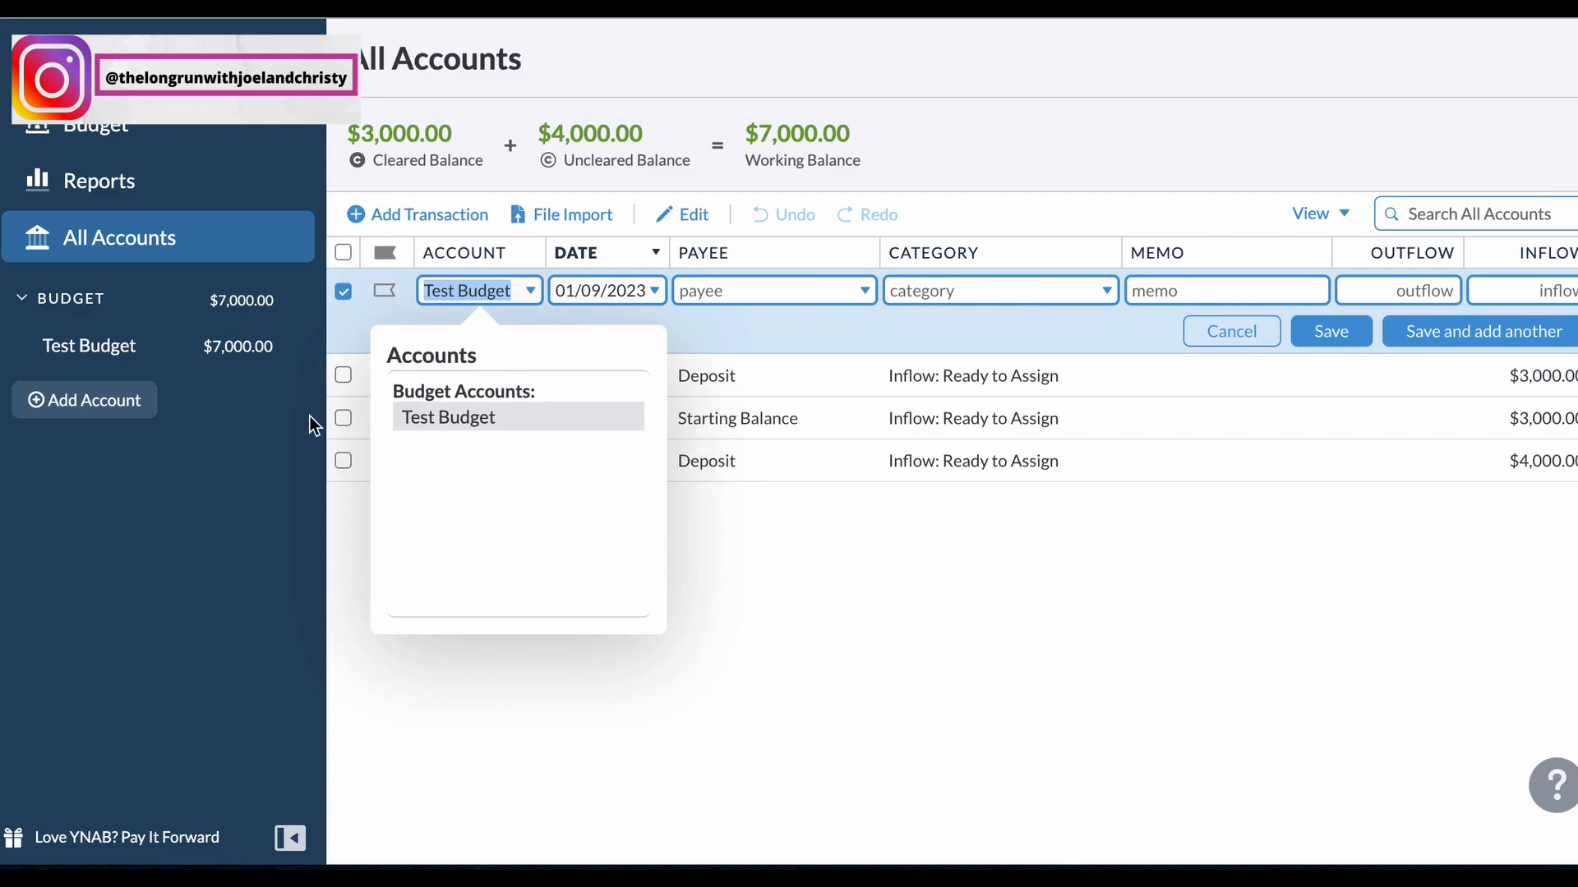
Step: Return to the January 2023 budget and assign 1500 to Rent/Mortgage
left_click(130, 352)
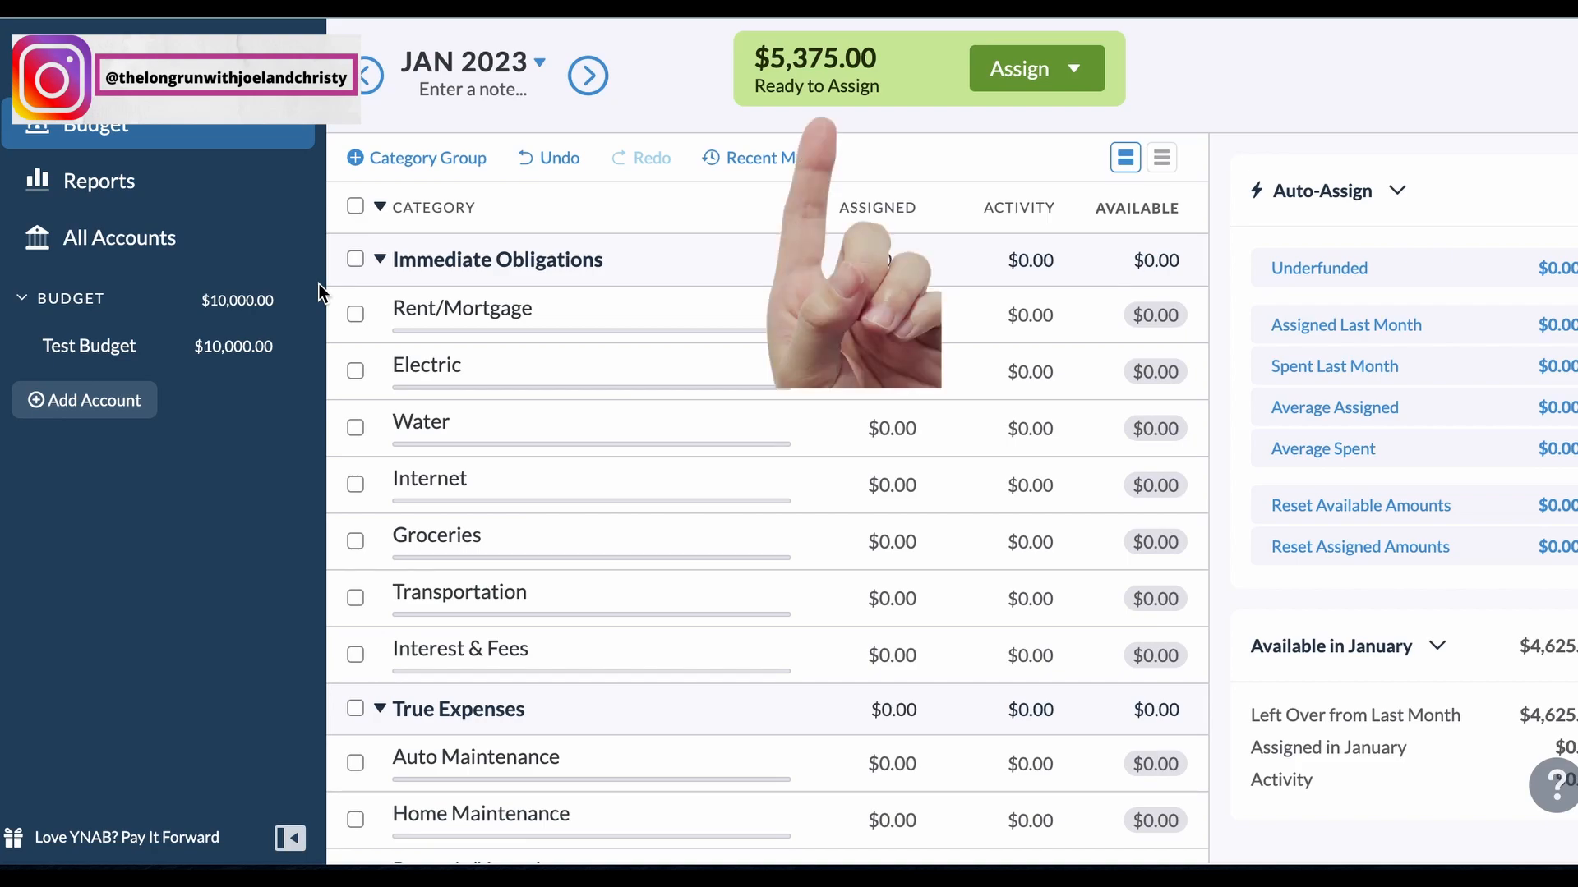
left_click(901, 327)
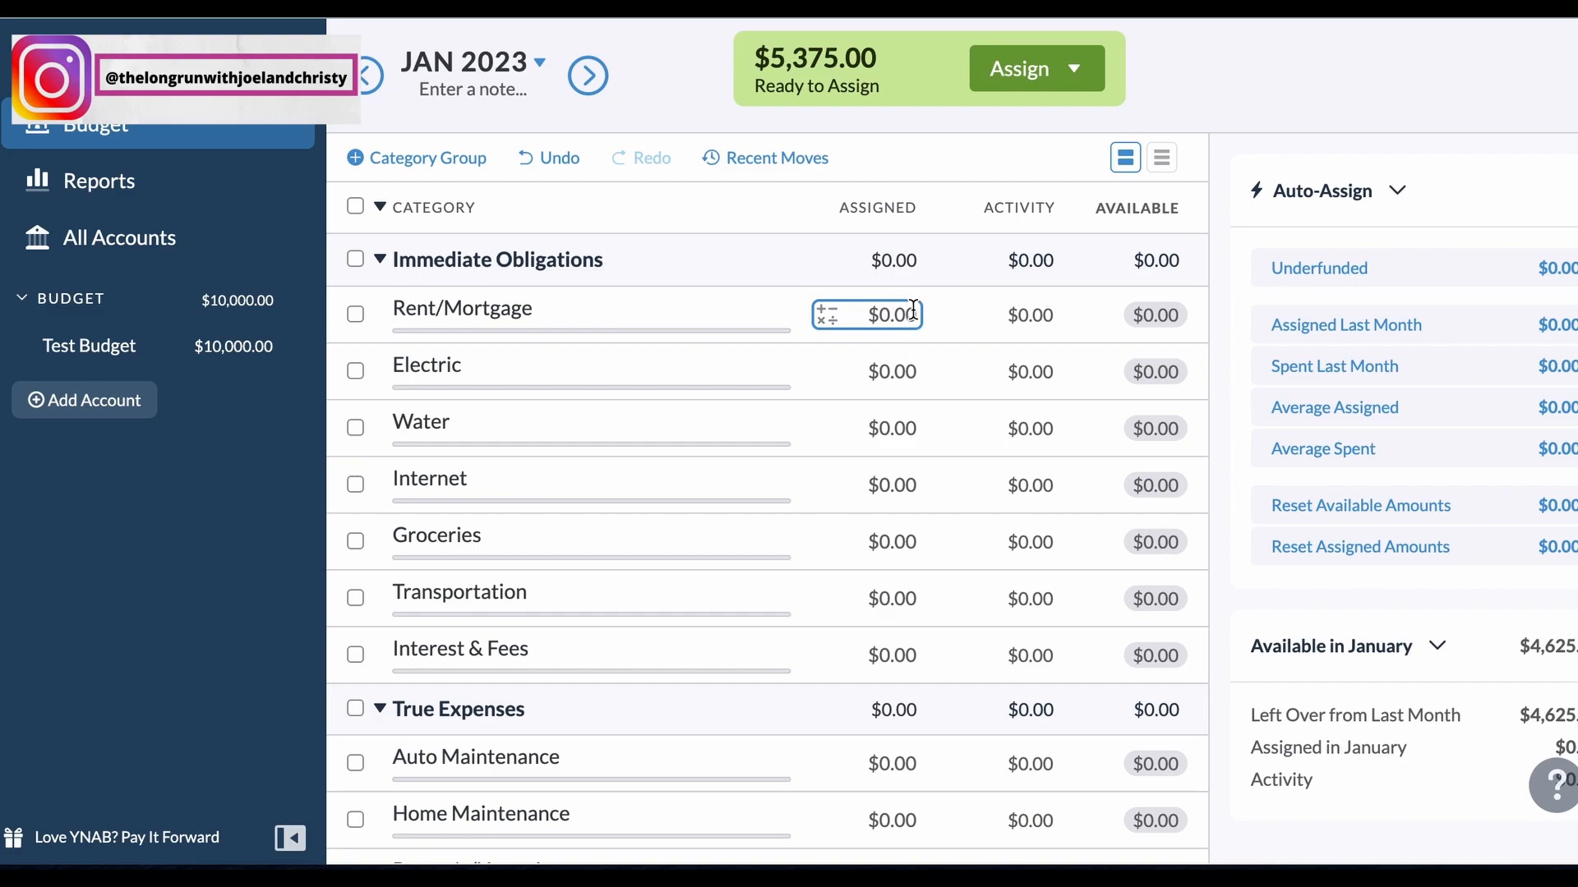
left_click(914, 310)
type("1500")
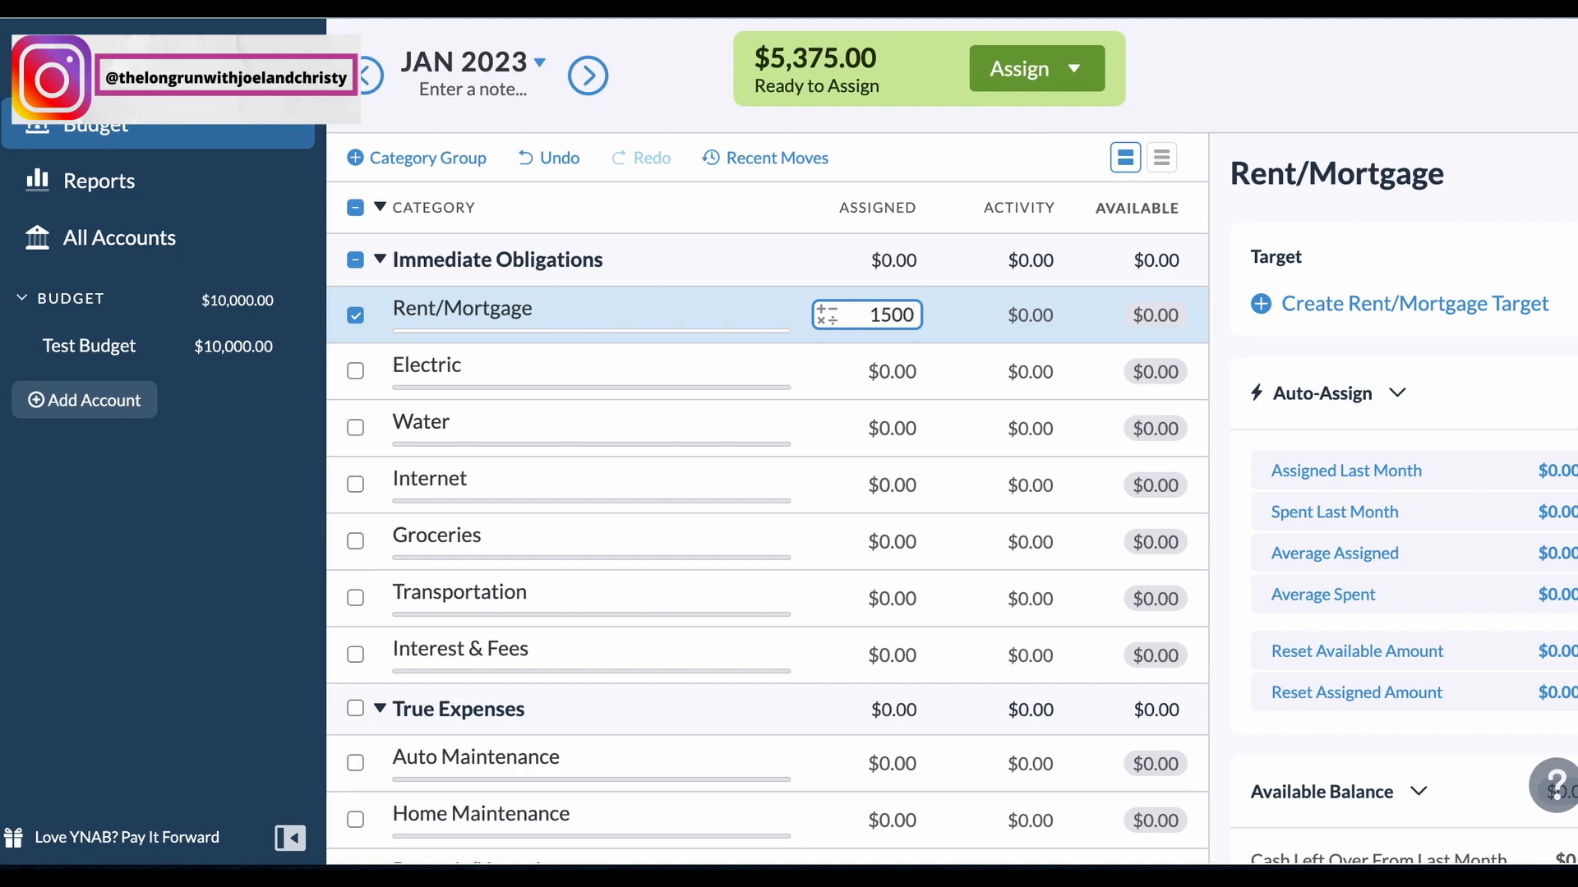
key("Return")
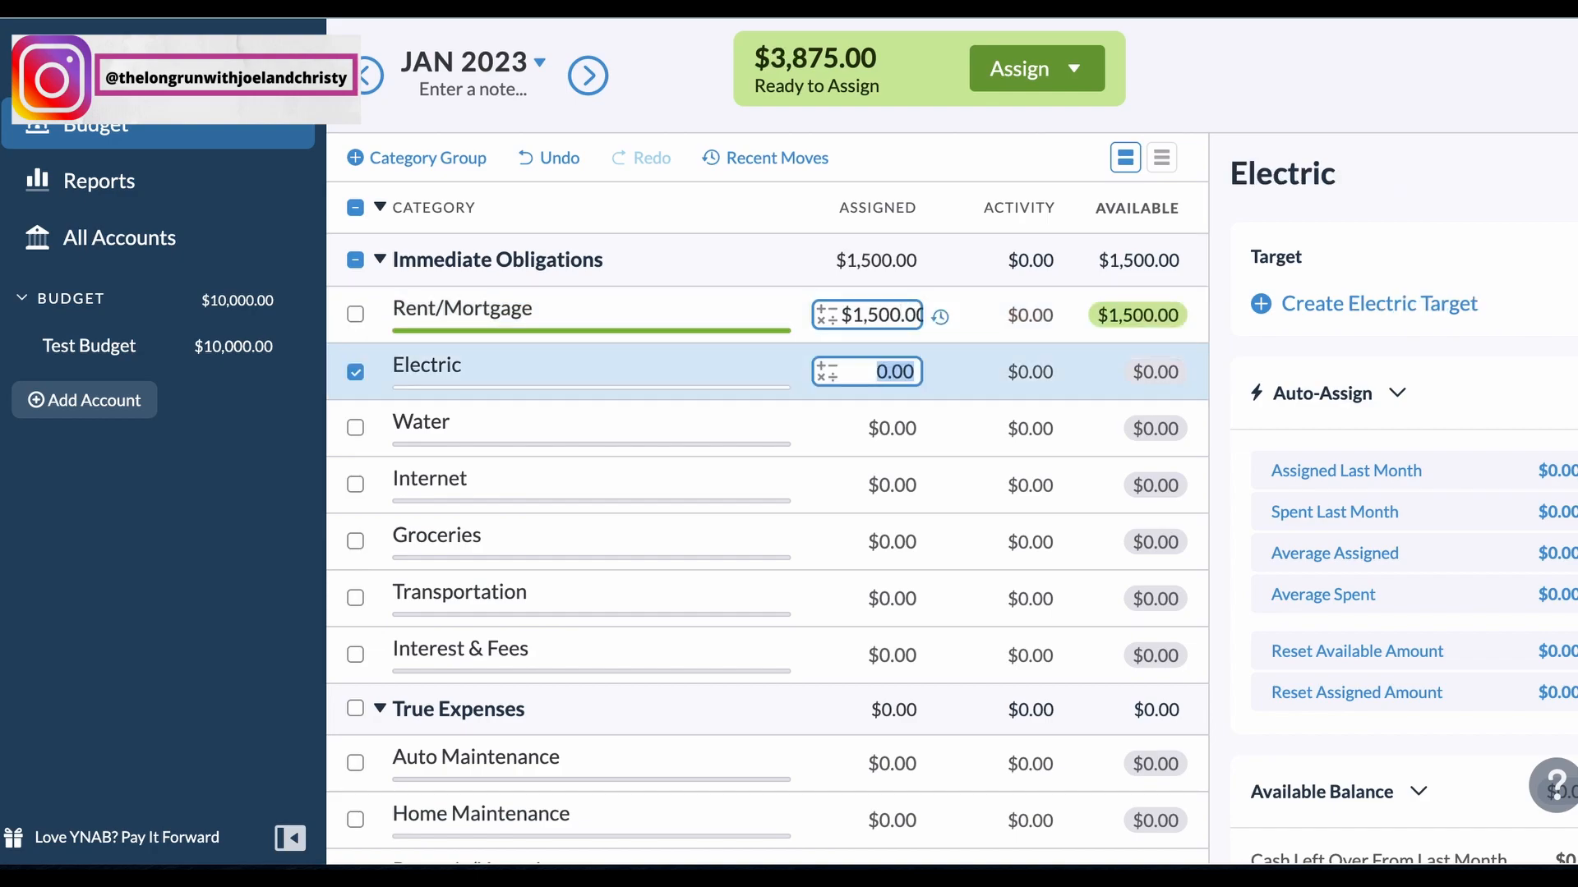
Step: Assign 200 to Electric, 55 to Water and 95 to Internet
type("200")
key("Return")
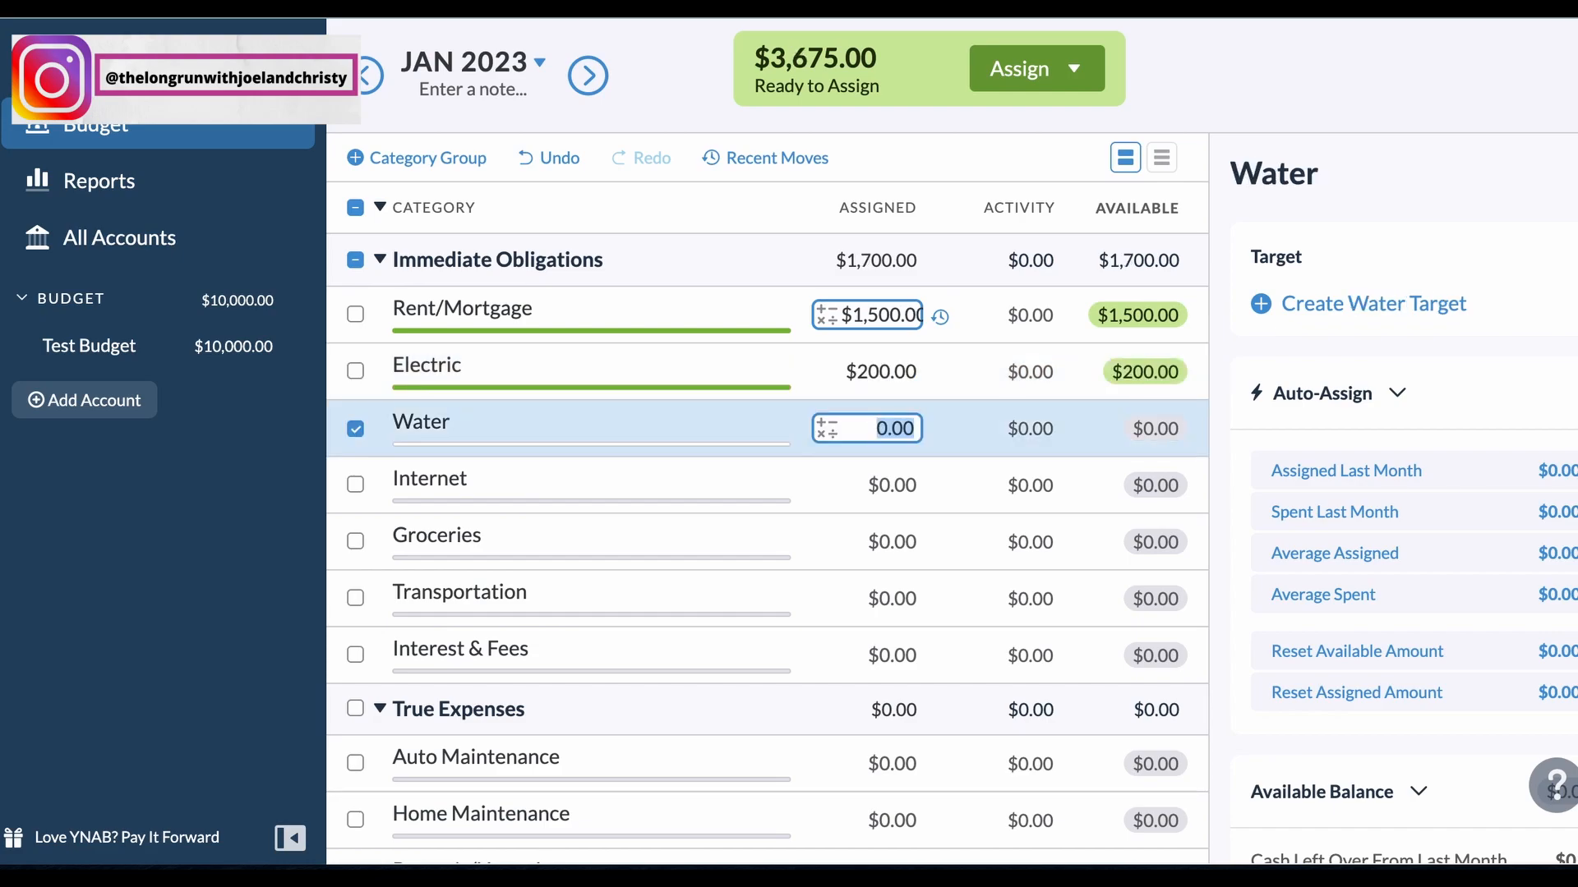
type("55")
key("Return")
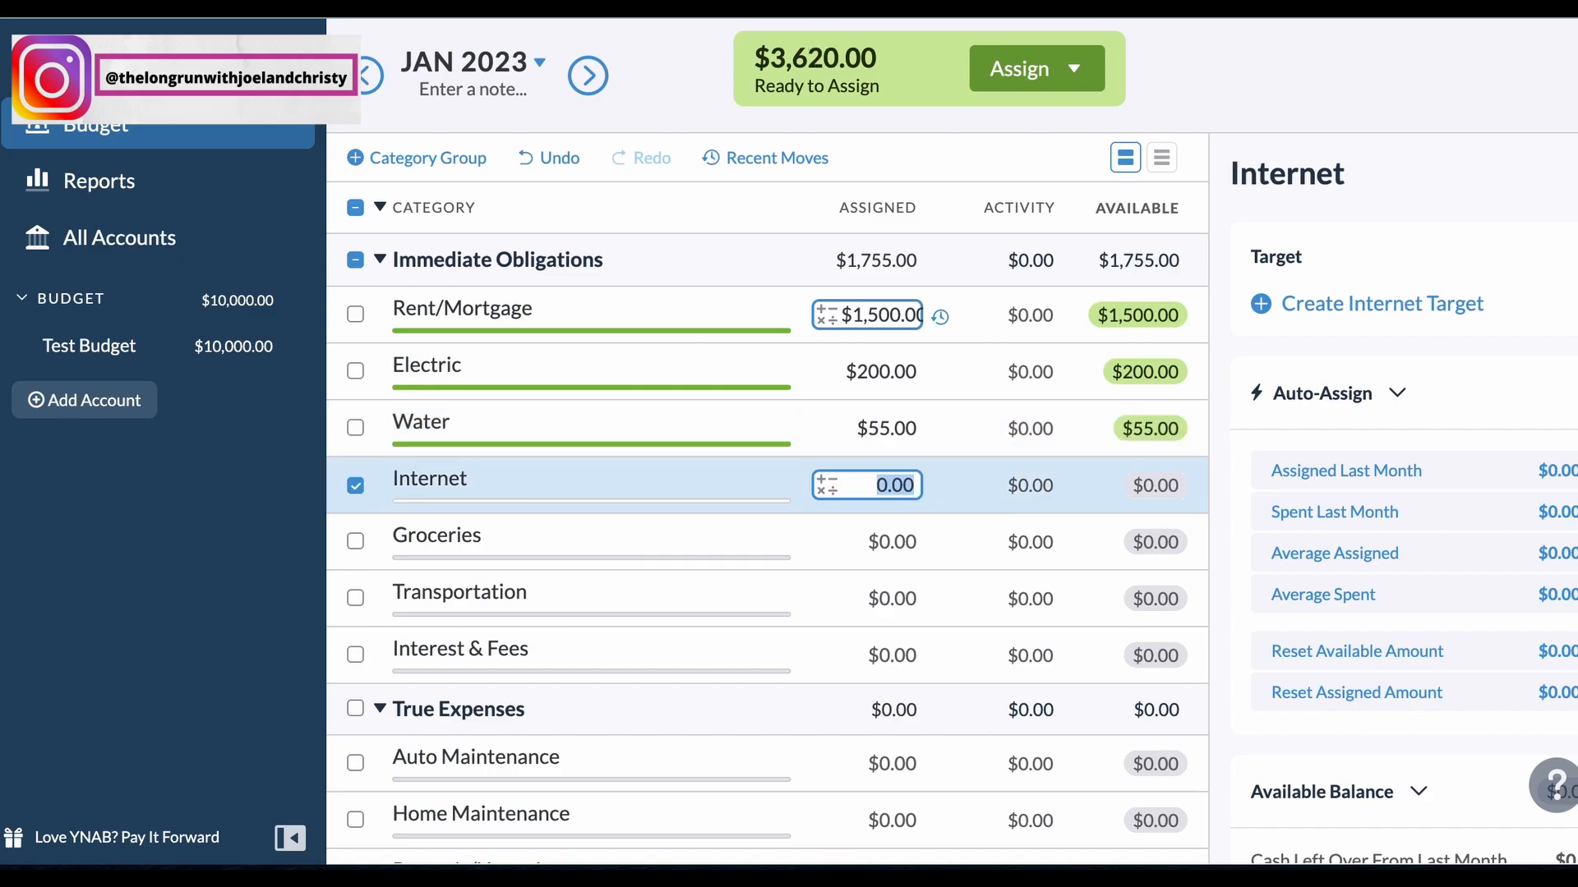
type("95")
key("Return")
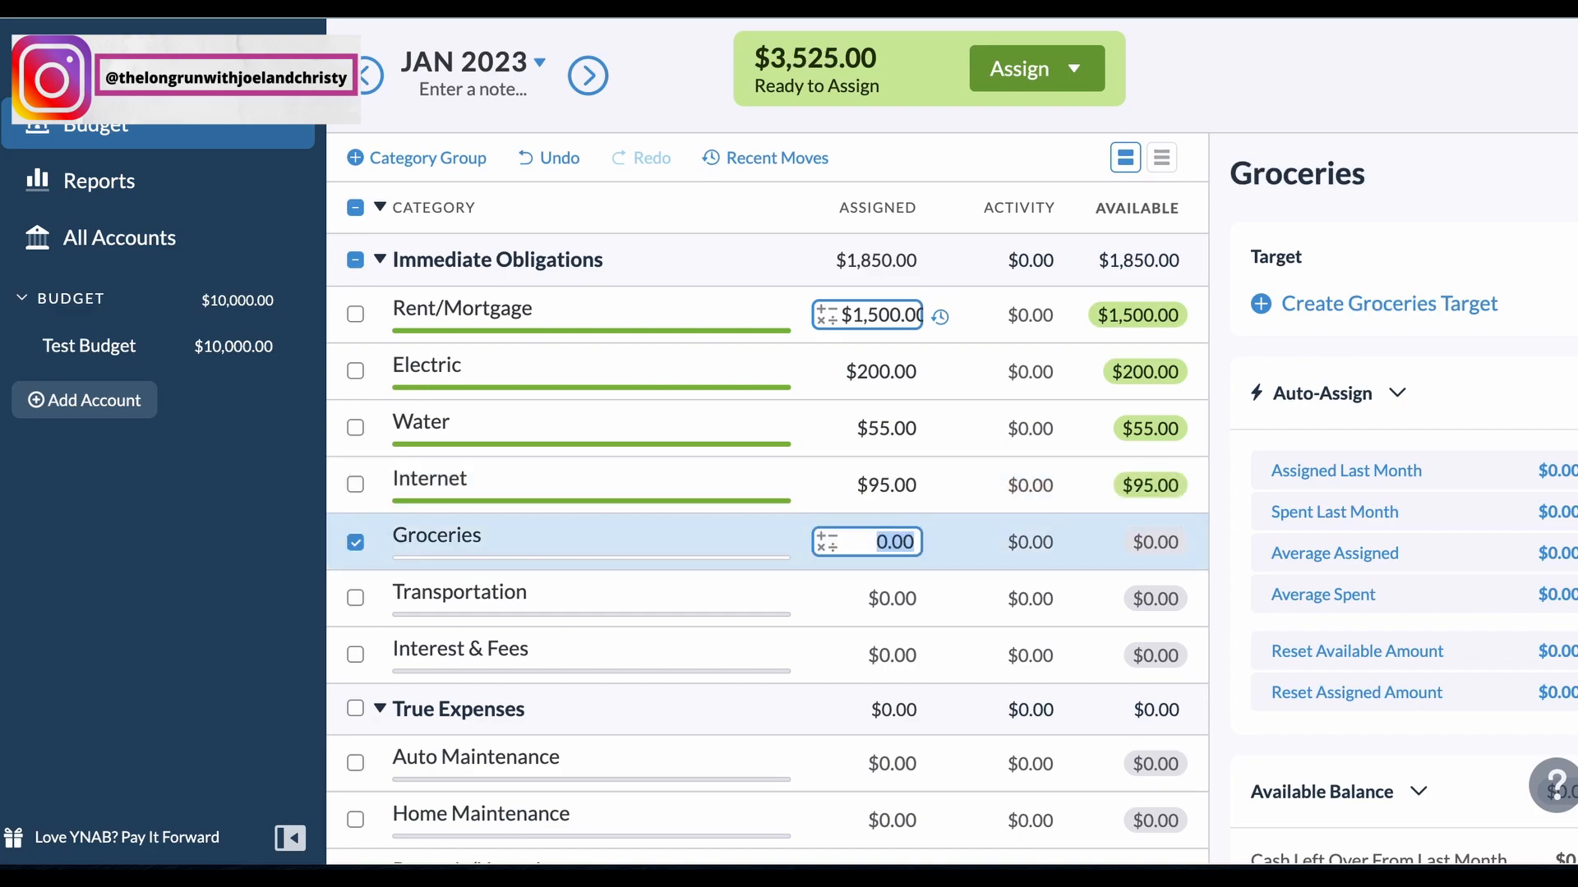
Step: Assign 800 to Groceries and move on to the Home Maintenance assignment, skipping the categories in between
type("800")
key("Return")
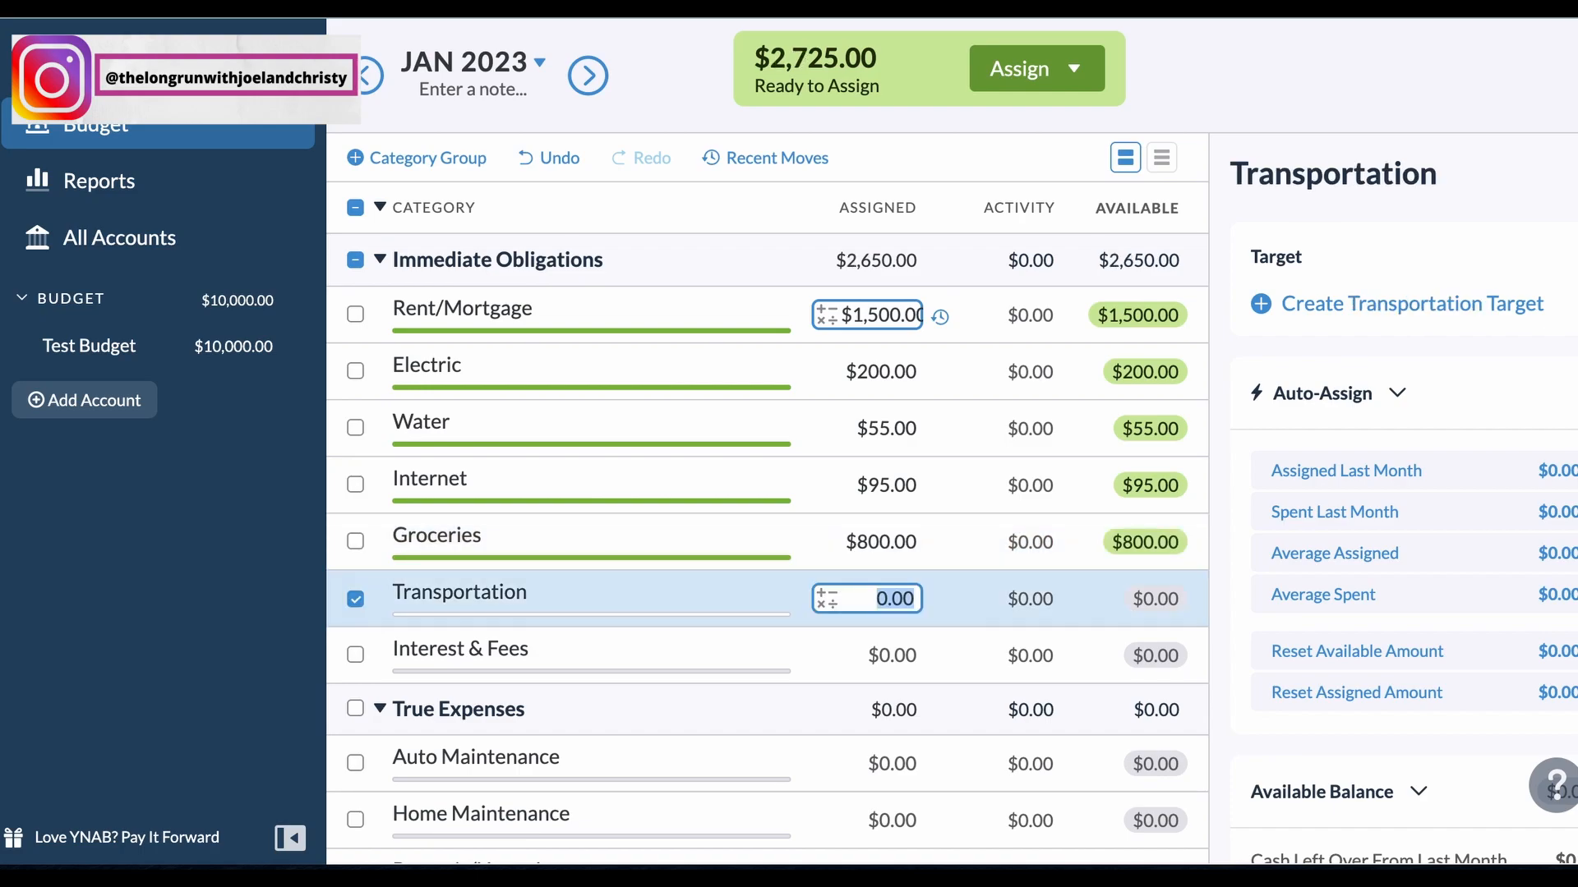
key("Return")
key("Return")
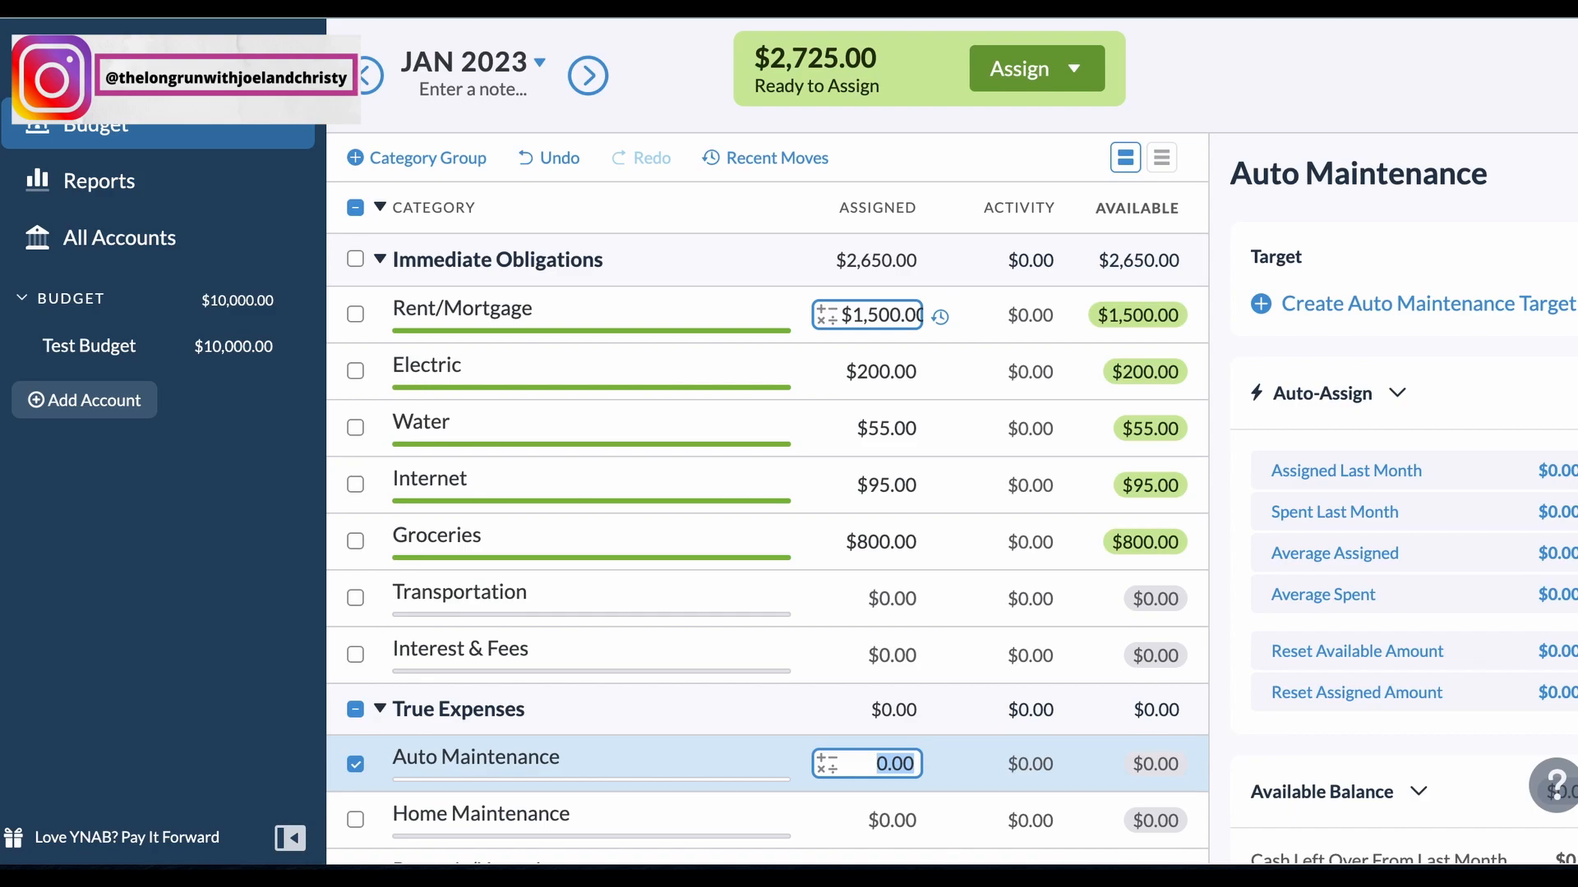
key("Return")
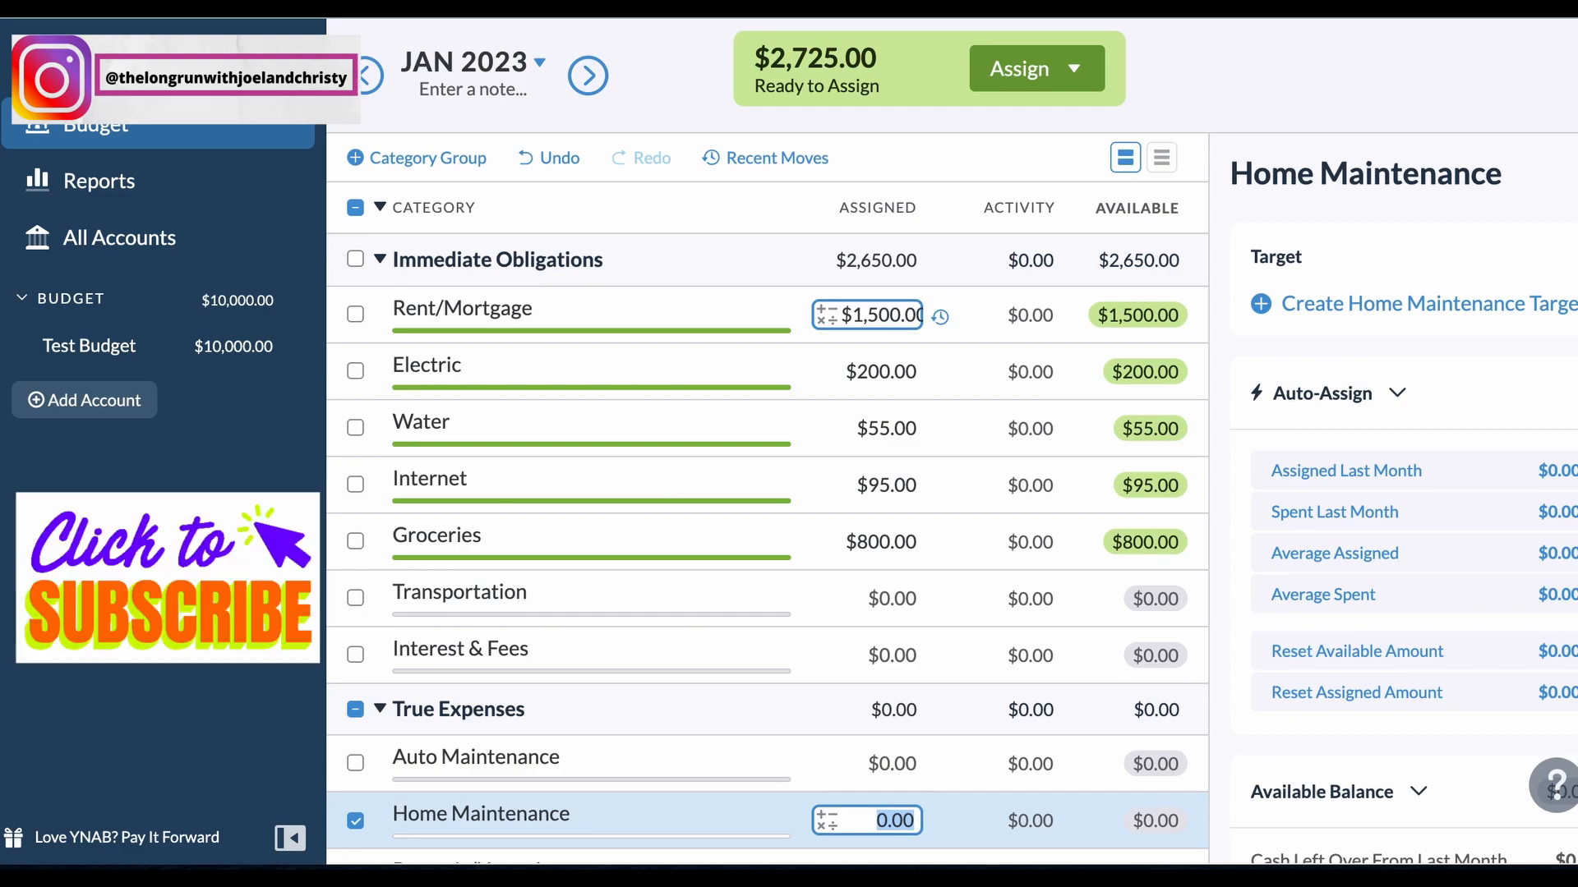
Step: Assign 100 to Clothing, skipping the insurance and medical categories before it
key("Tab")
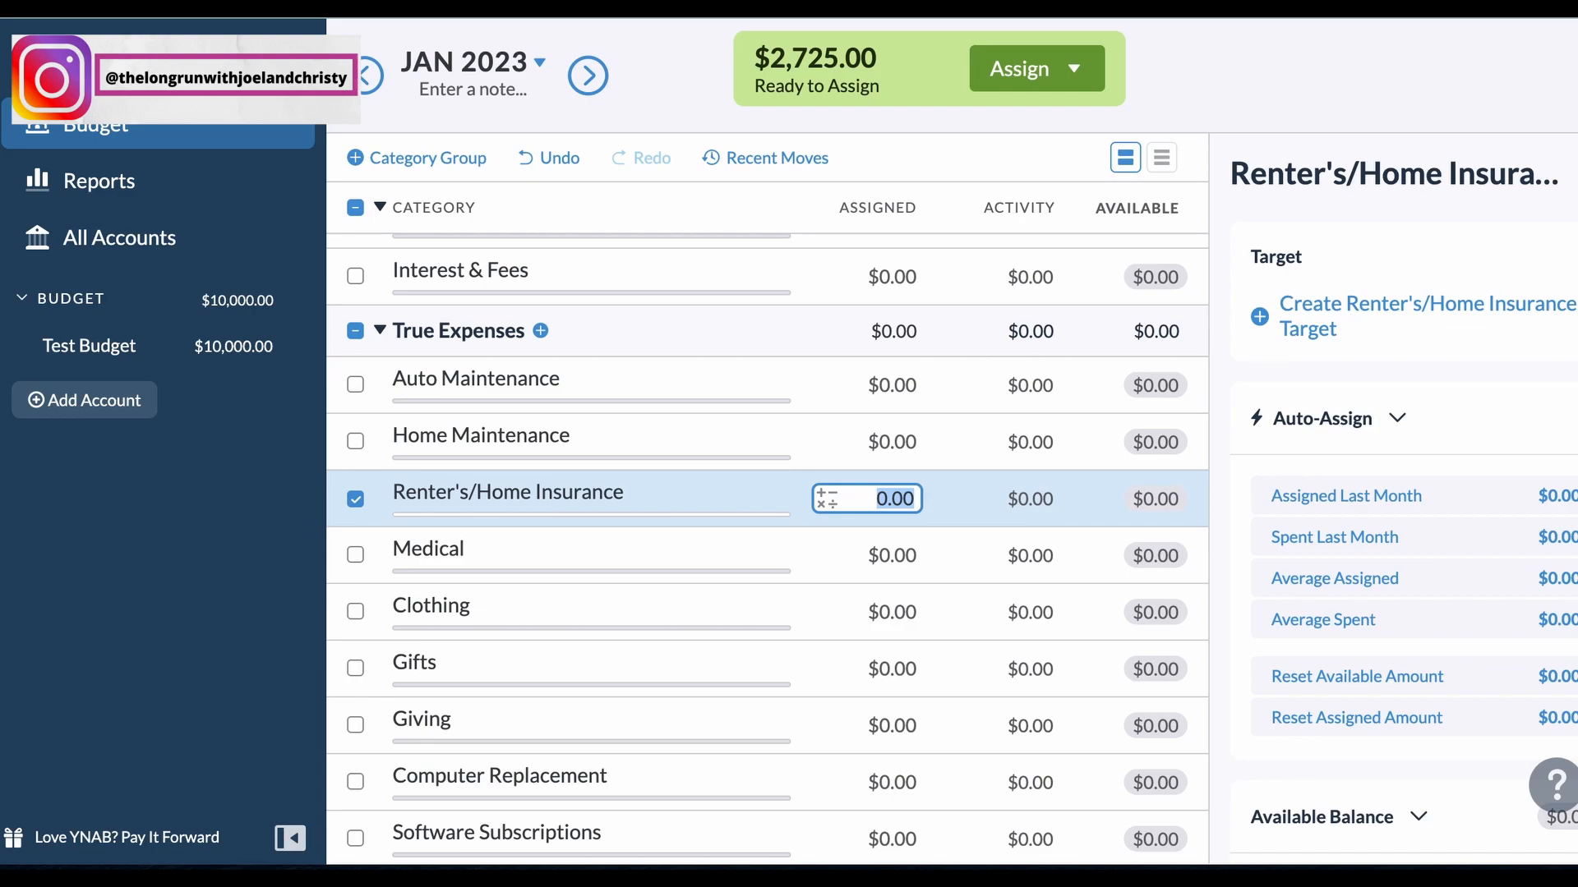
key("Tab")
key("Tab")
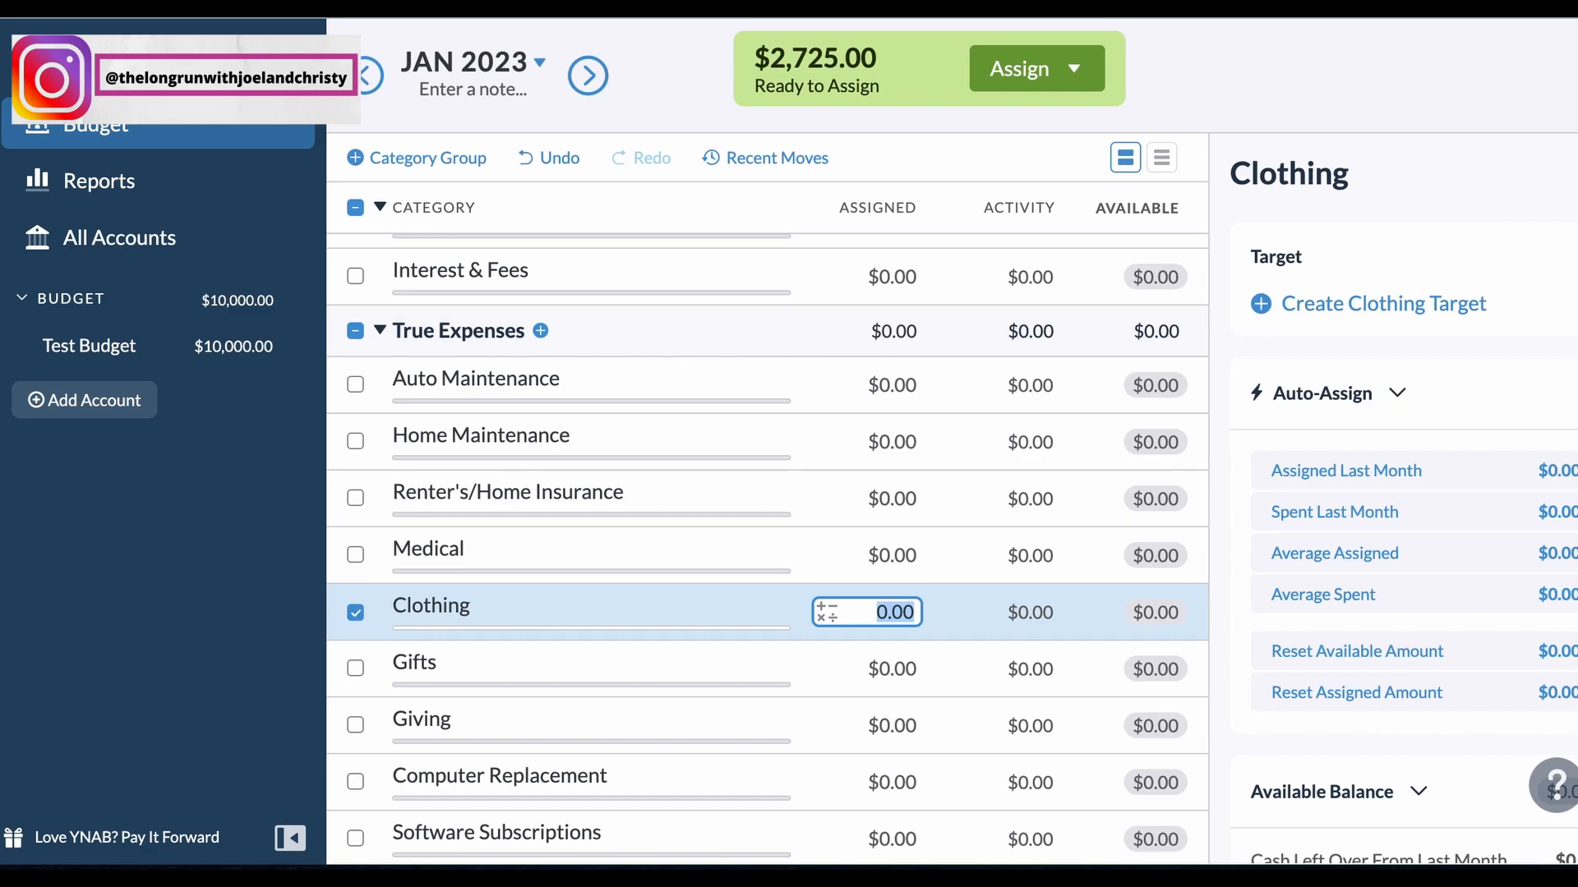
type("100")
key("Tab")
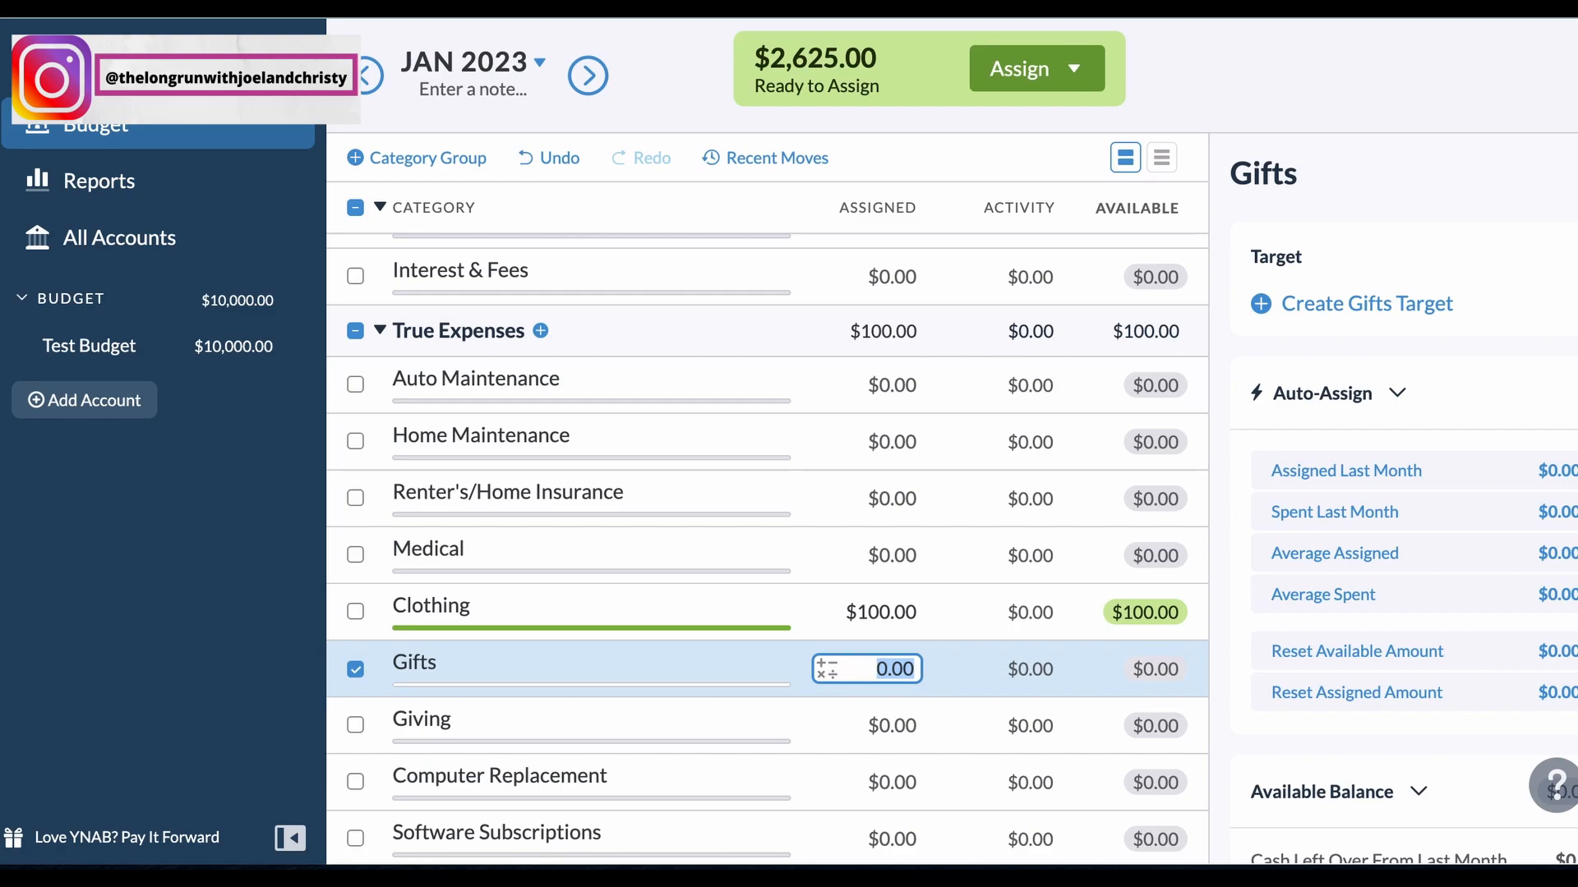
Step: Leave Gifts unfunded and assign 100 each to Giving and Computer Replacement
scroll(767, 545, "down", 1)
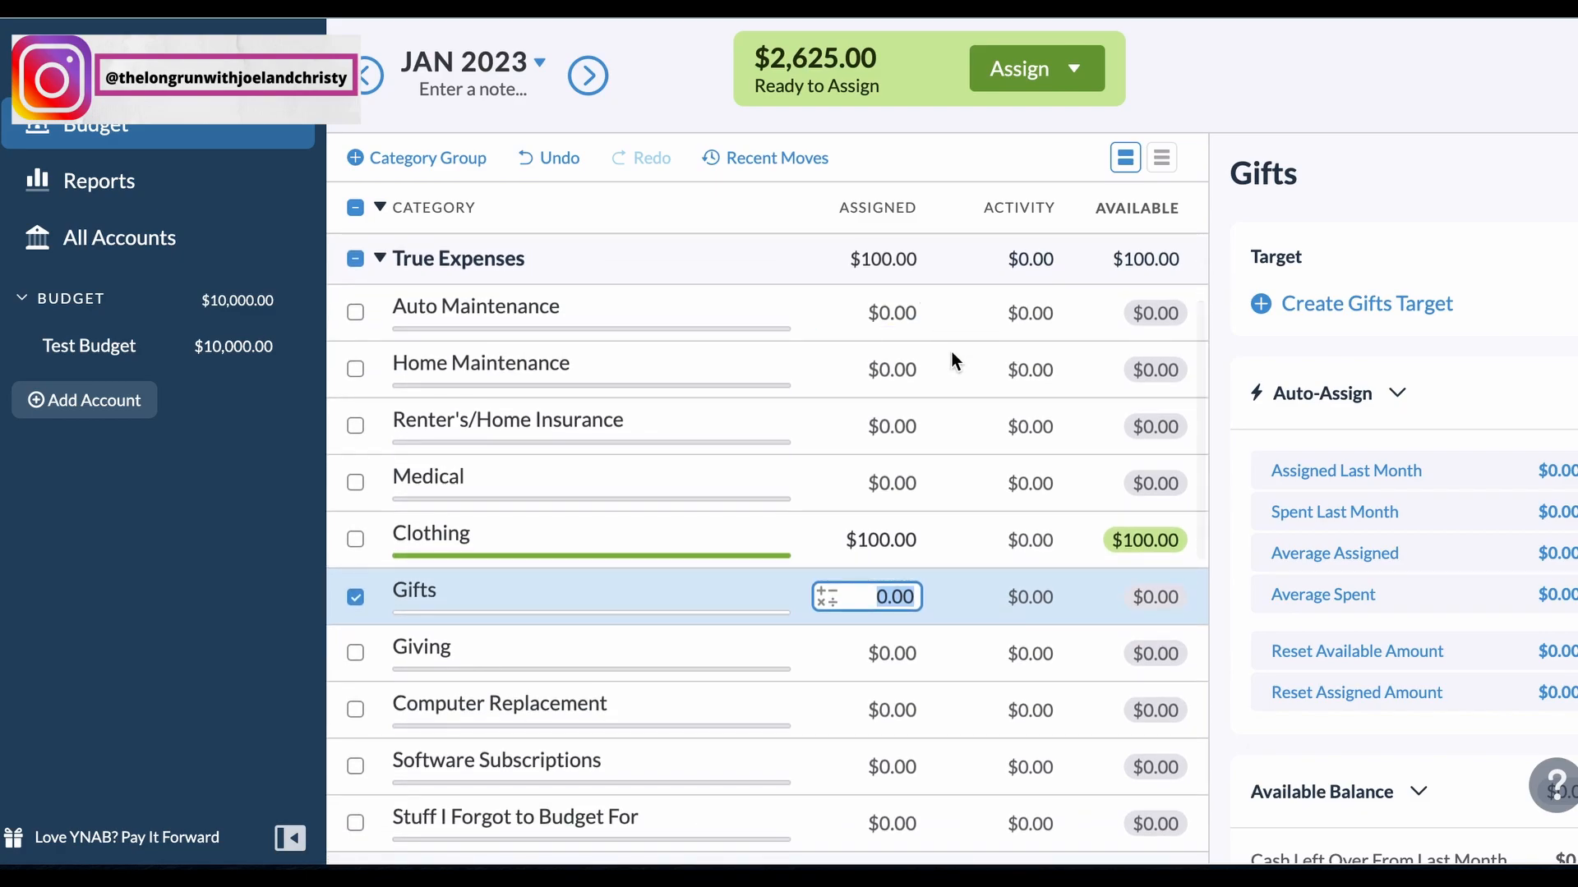
left_click(889, 669)
type("100")
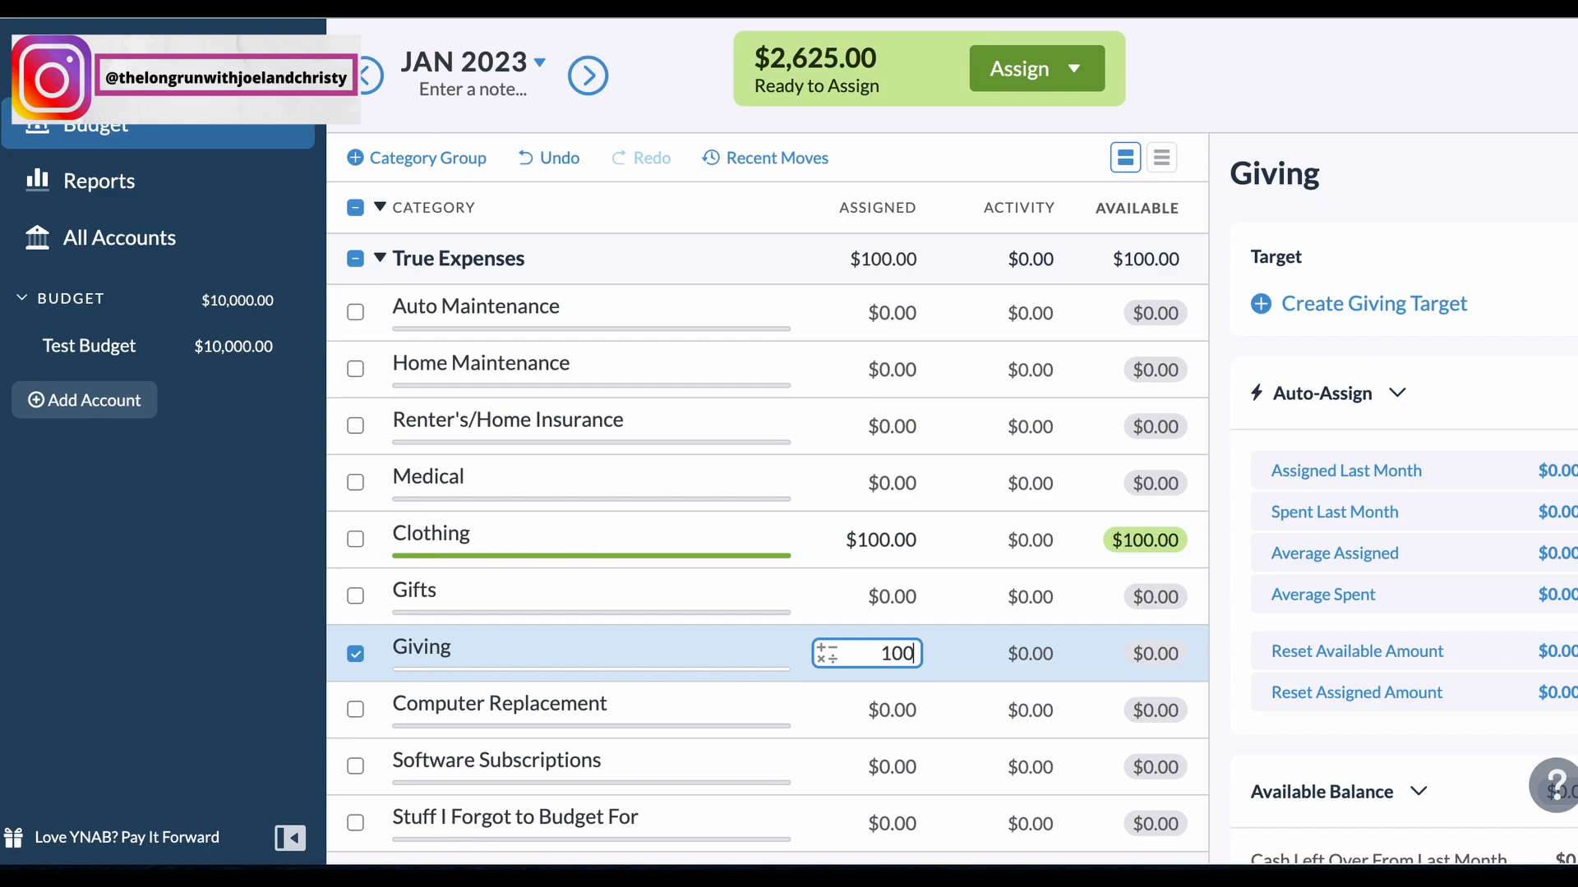
key("Tab")
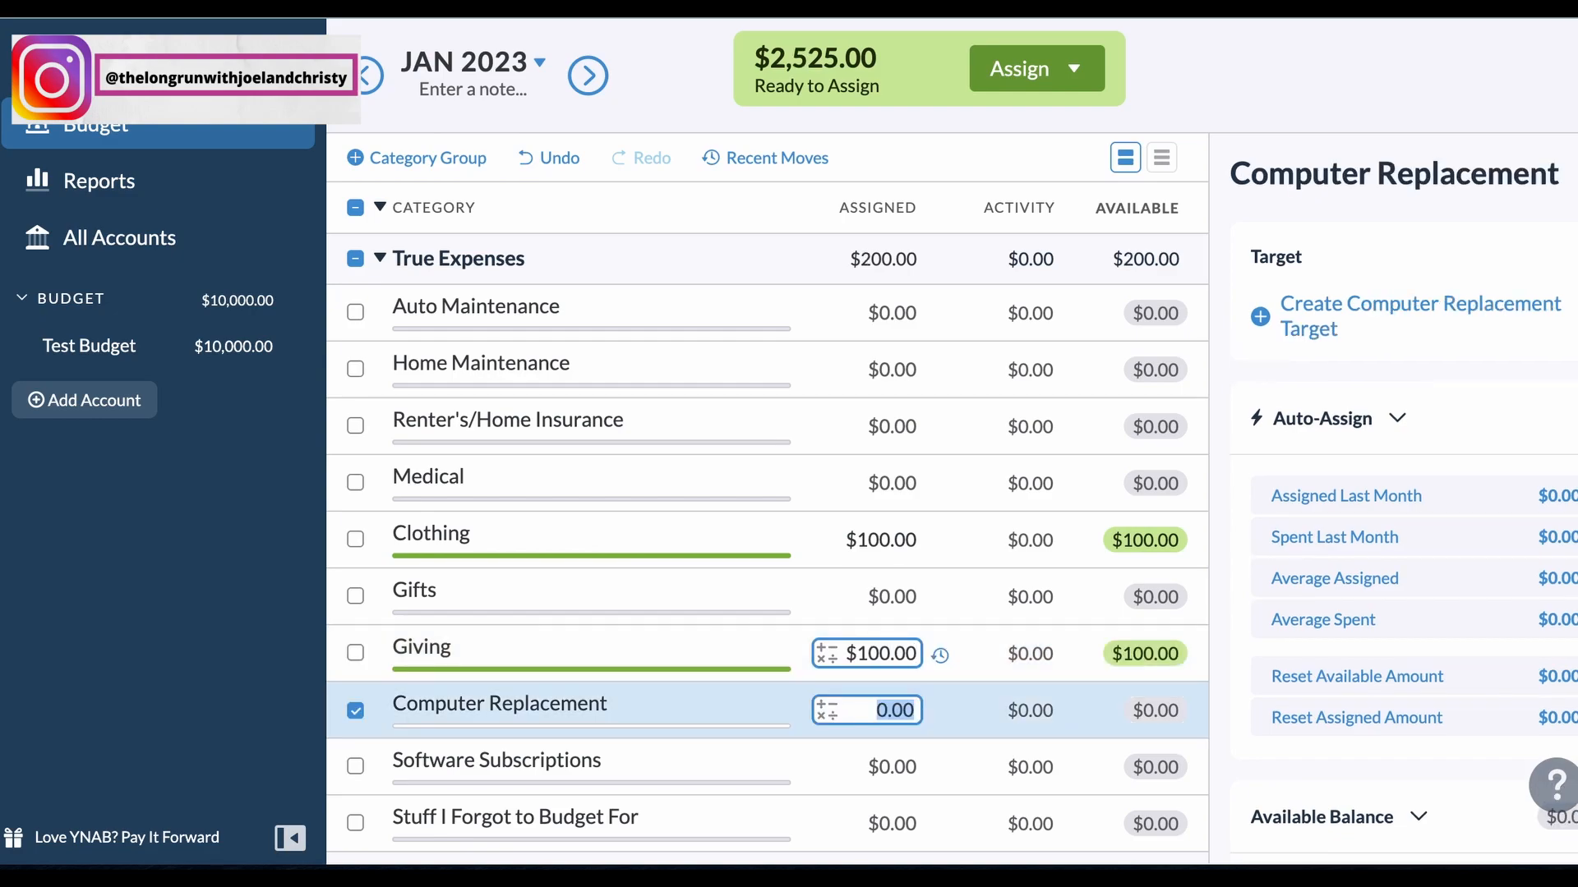
type("100")
key("Tab")
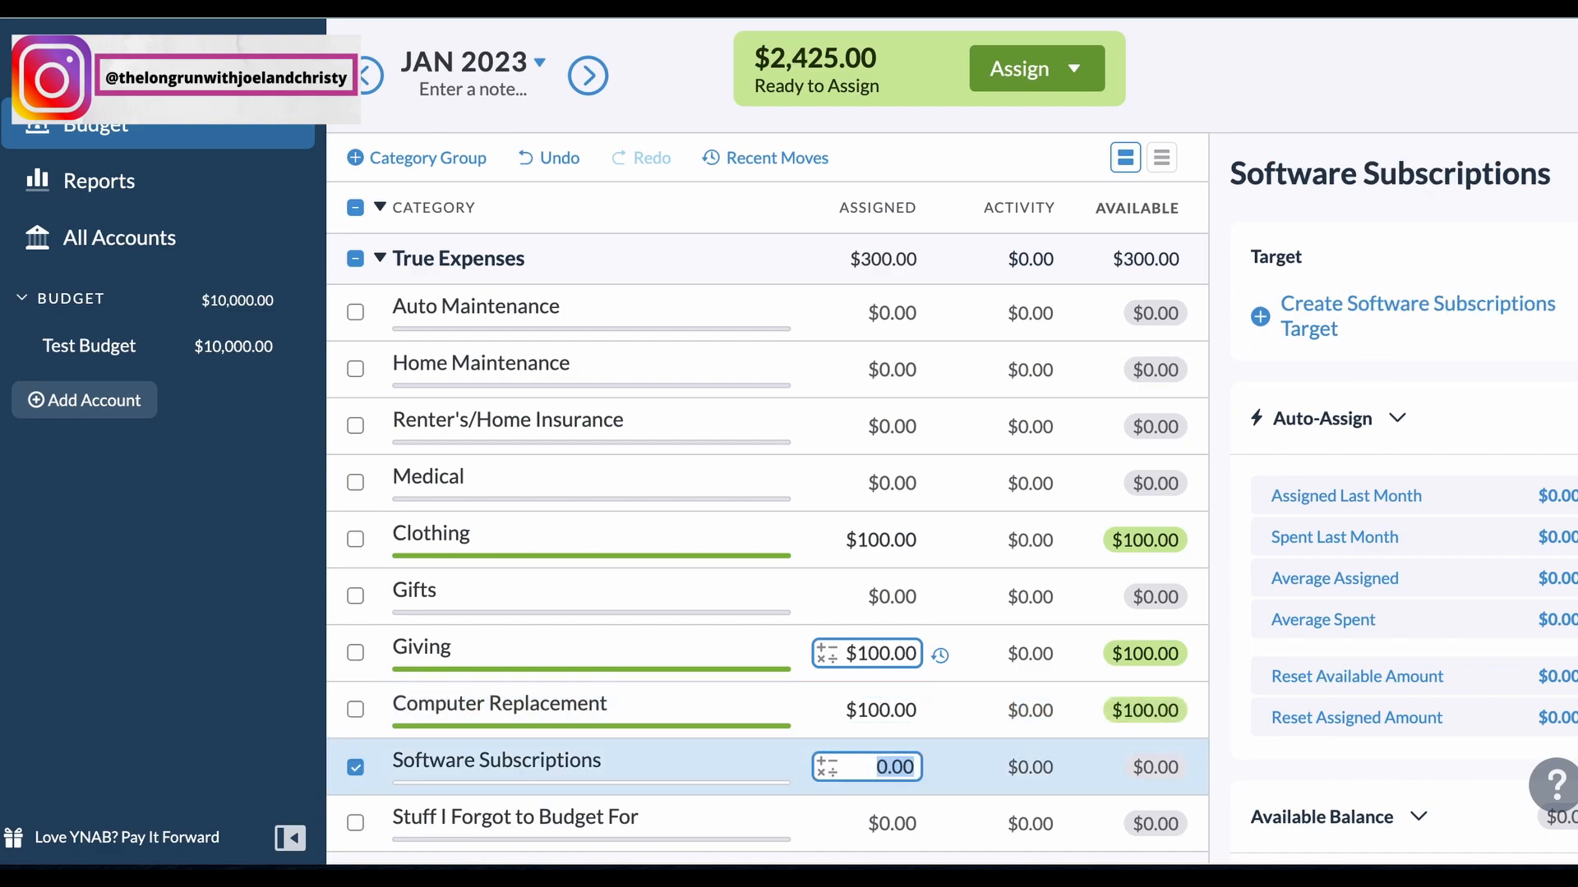
Step: Assign 400 to Auto Loan under Debt Payments, leaving Student Loan and the categories before it unfunded
key("Tab")
key("Tab")
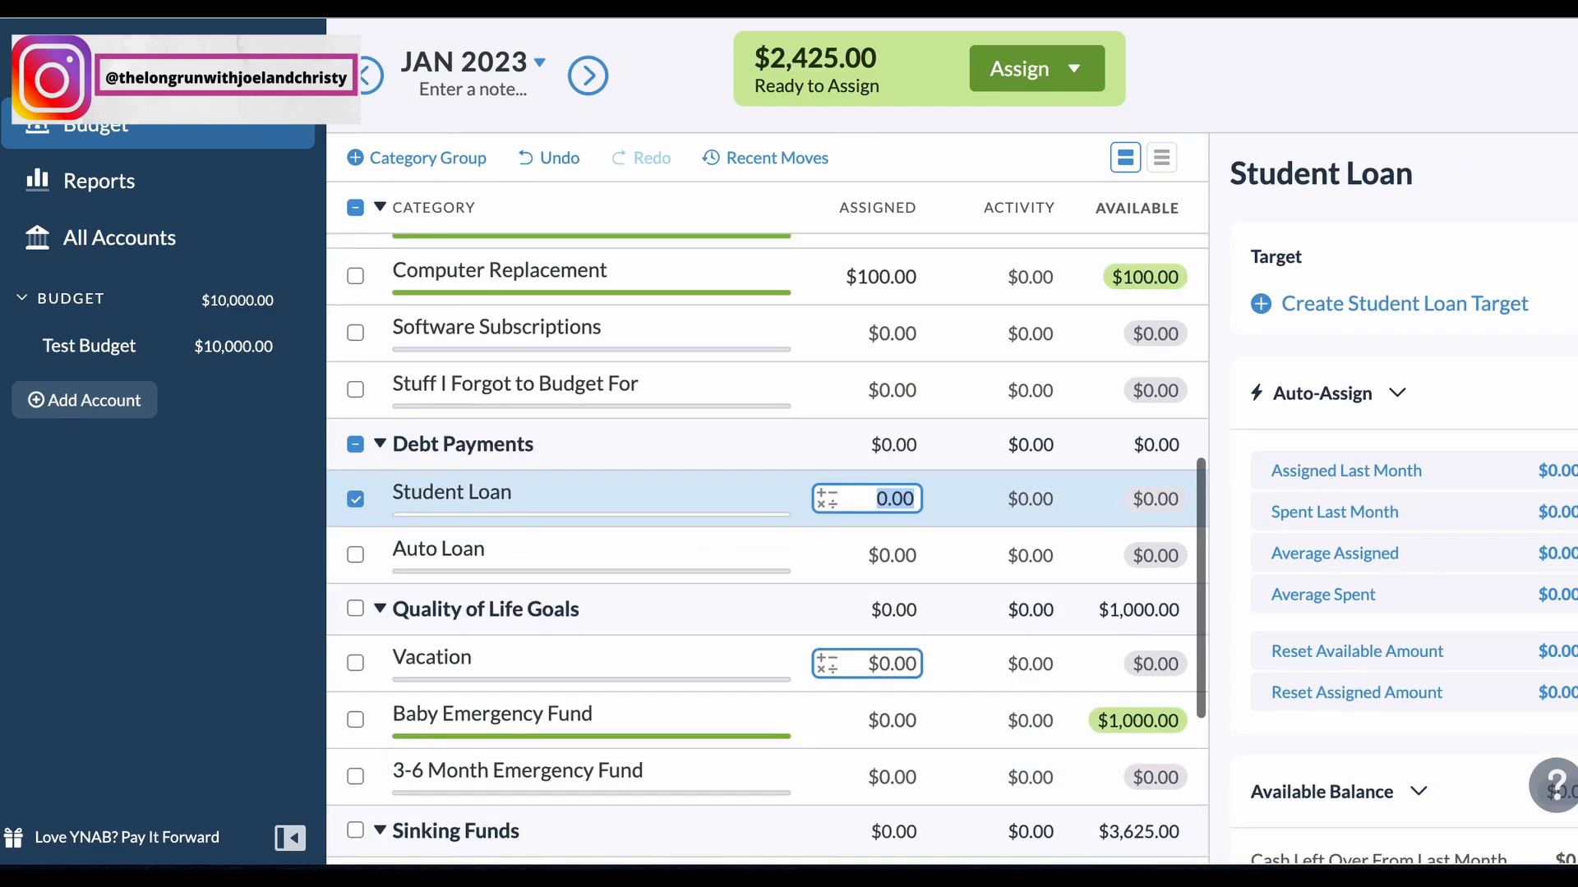
key("Tab")
type("2")
key("BackSpace")
type("400")
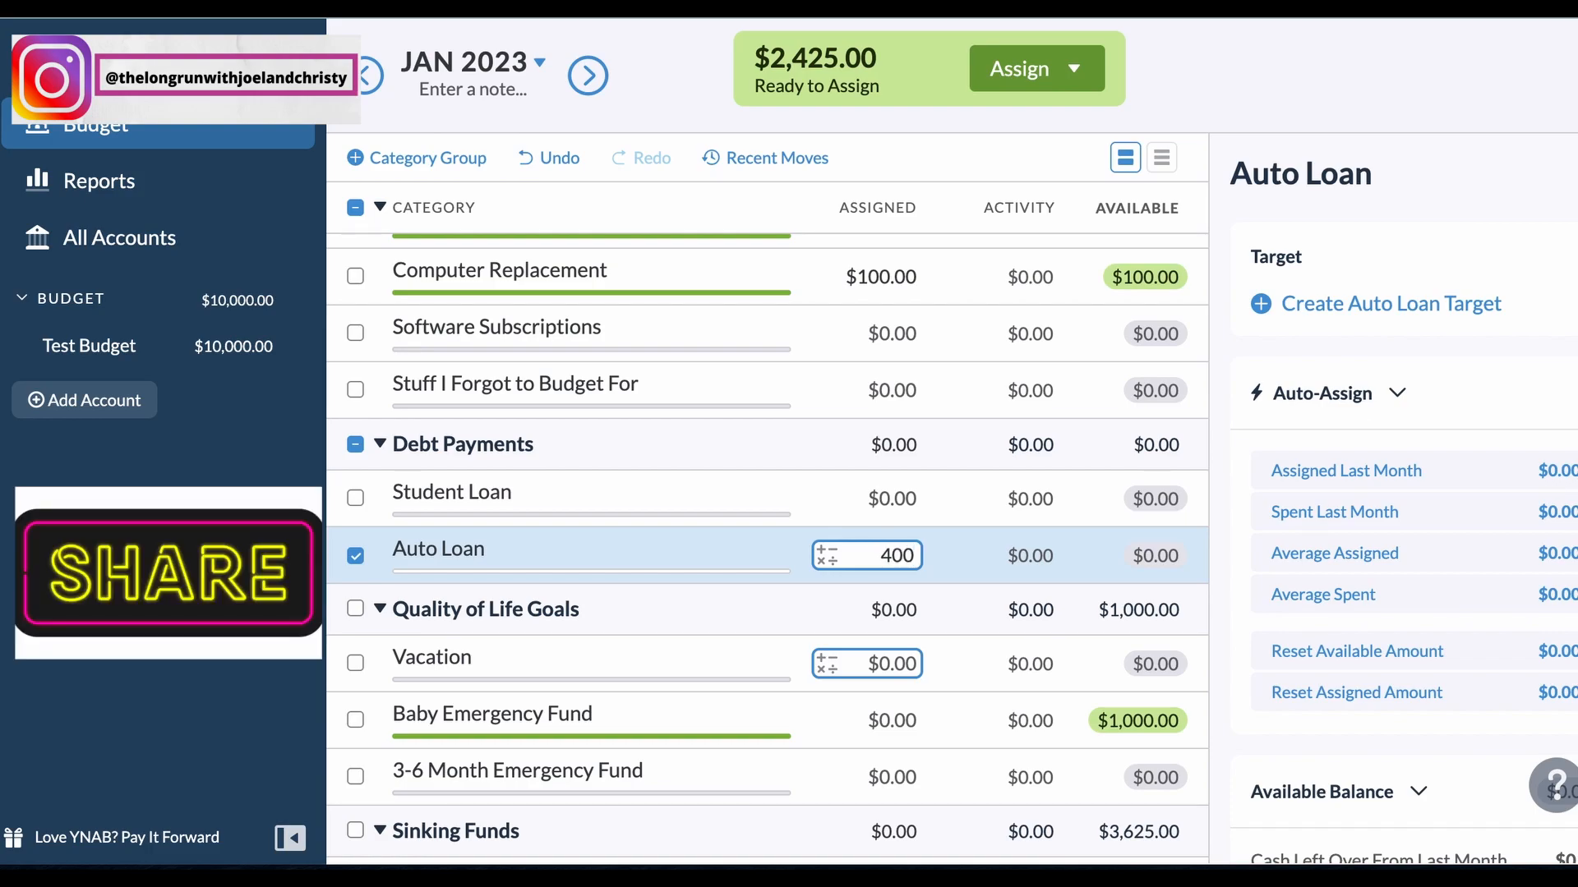
key("Tab")
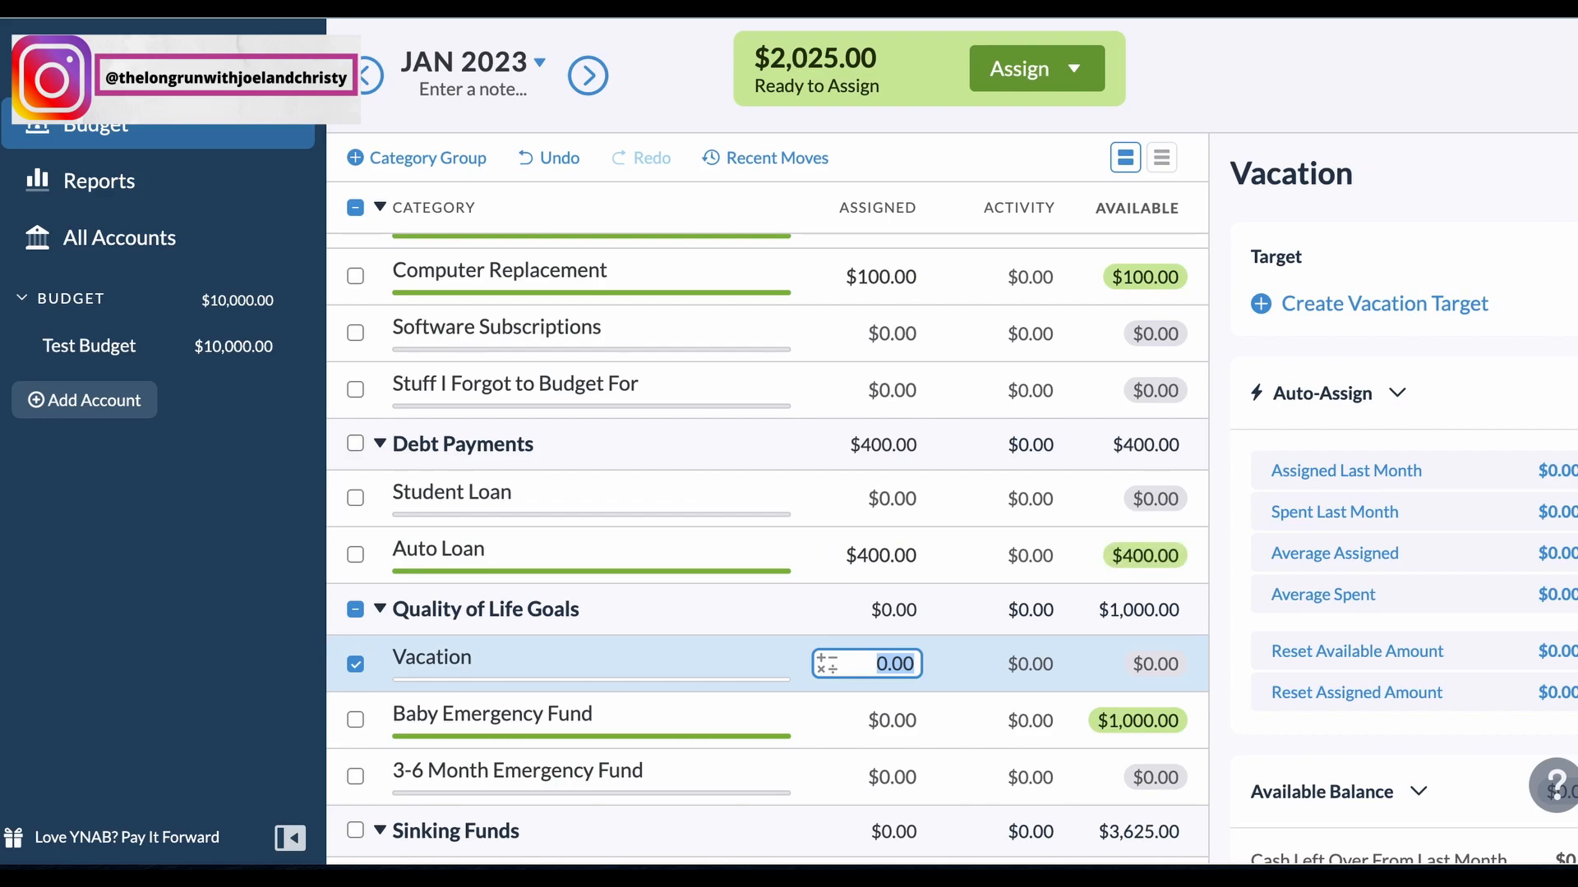
Step: Assign 100 to Car Insurance under Sinking Funds, skipping Christmas Gifts and New Car/Repiars
key("Up")
key("Down")
key("Down")
key("Down")
key("Down")
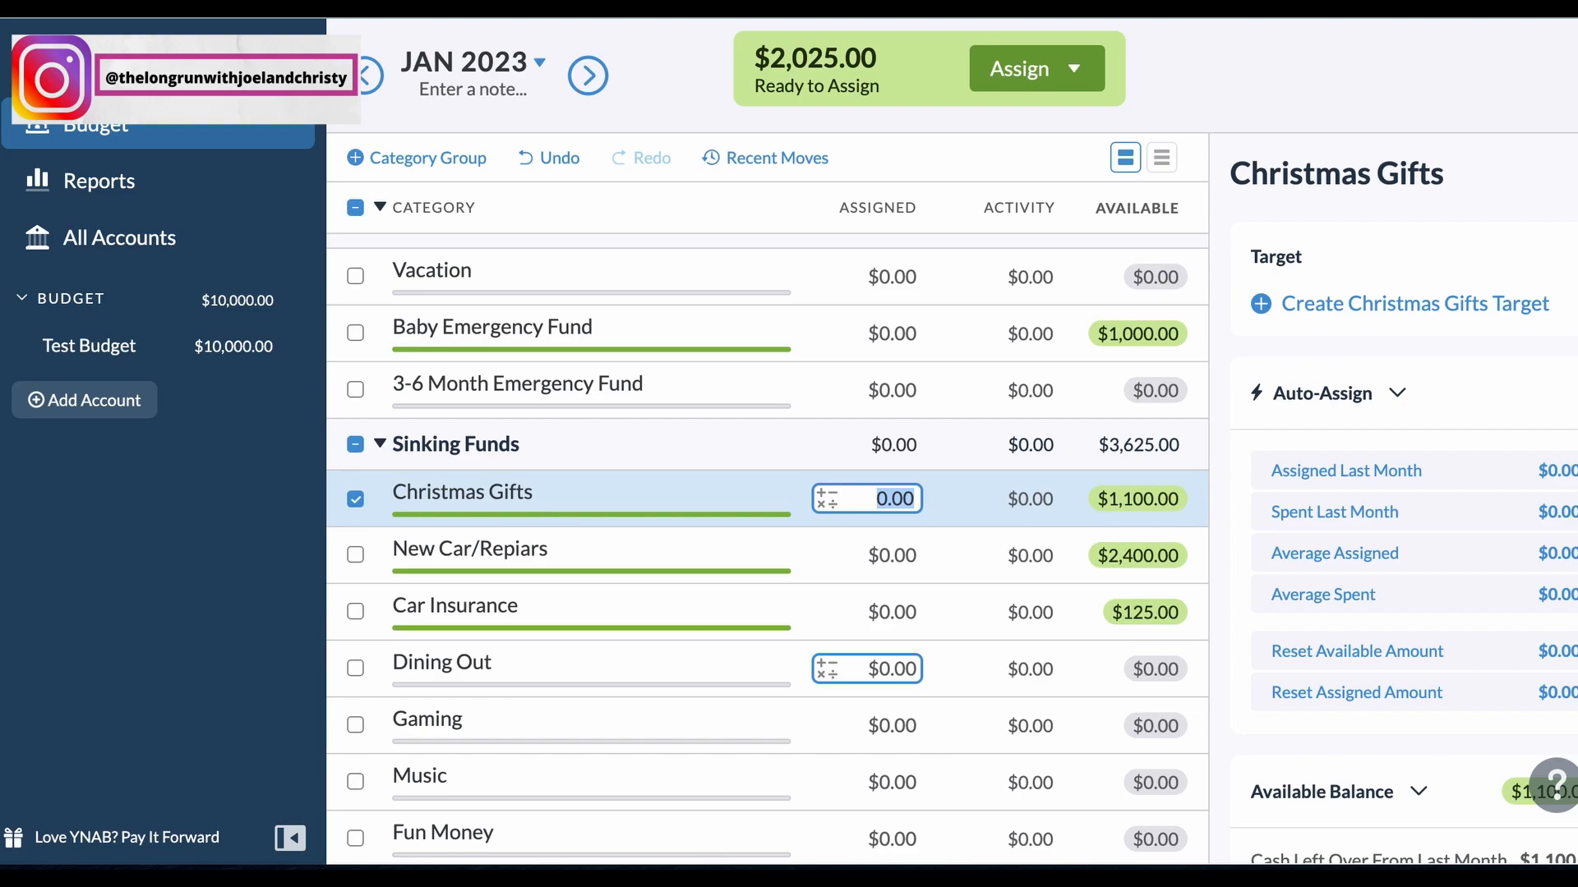
key("Down")
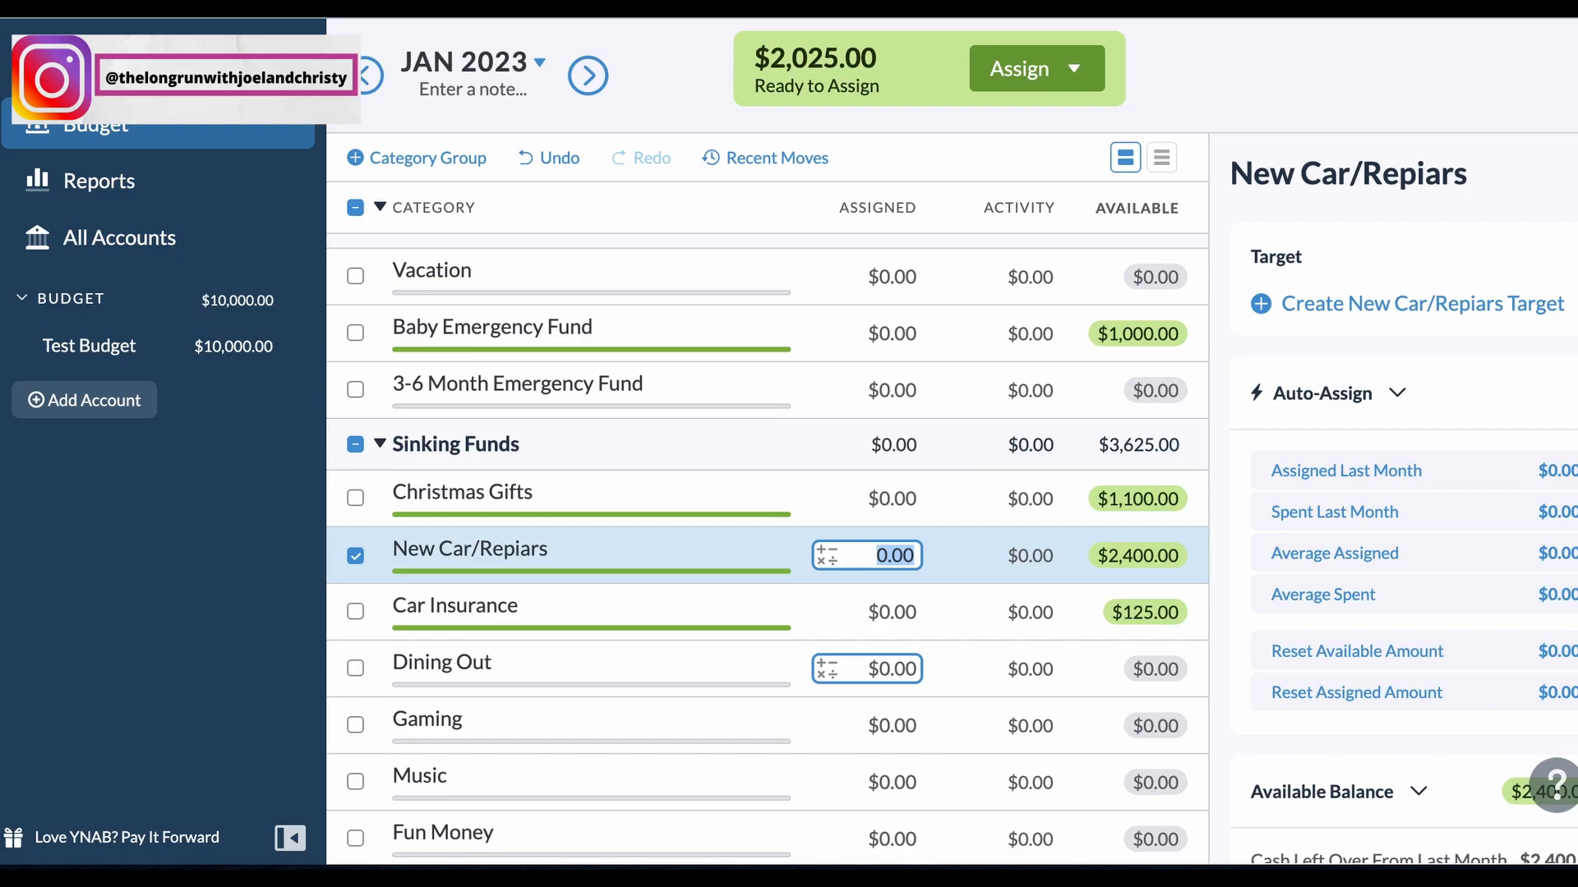
key("Down")
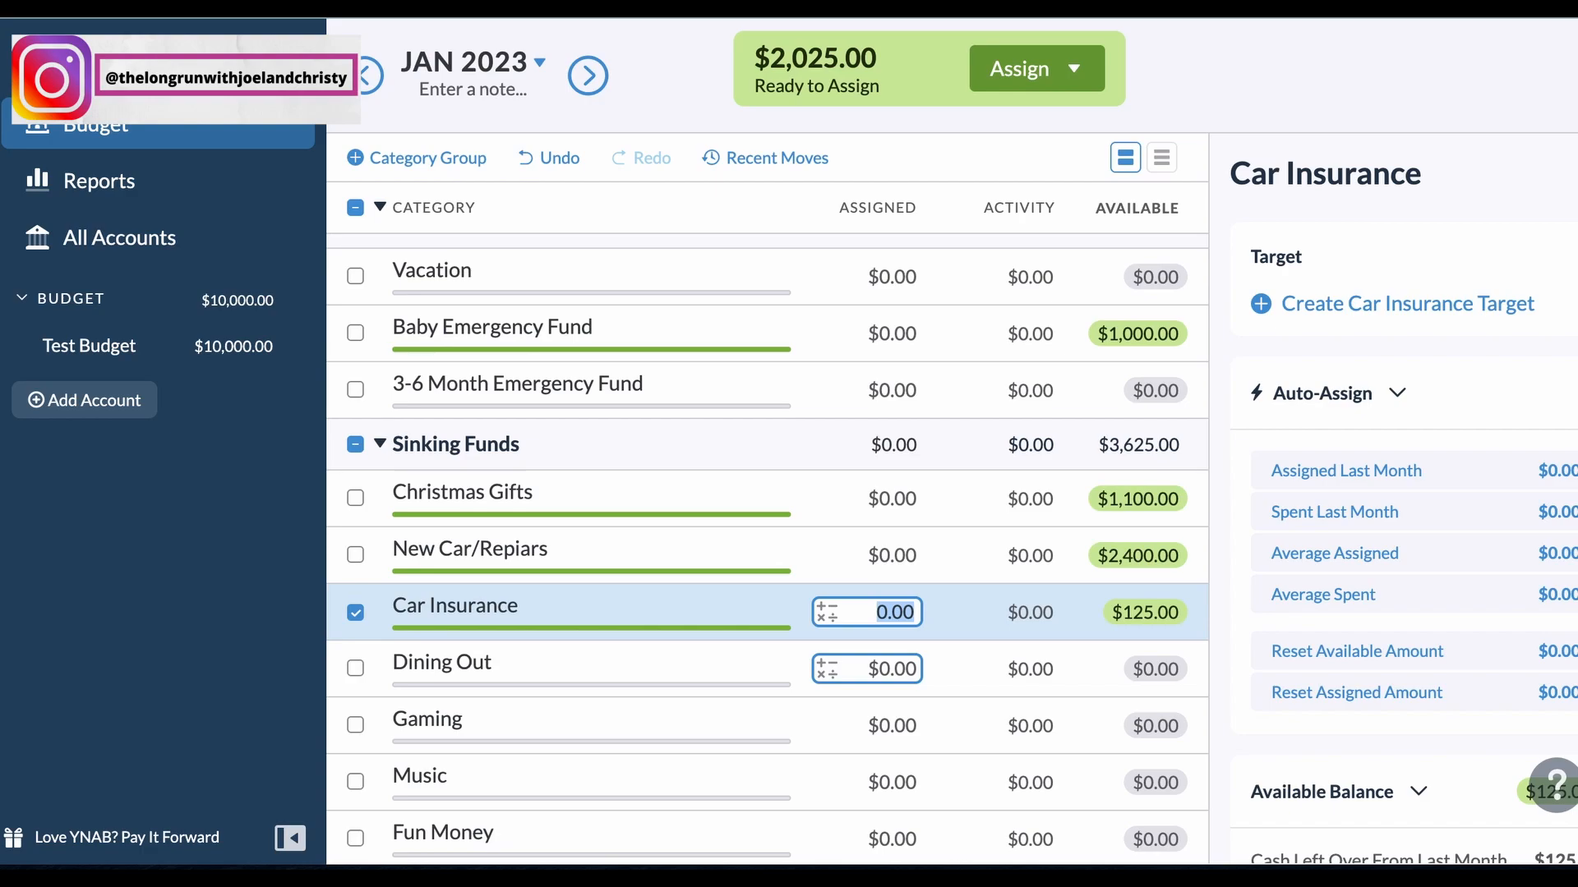
type("100")
key("Return")
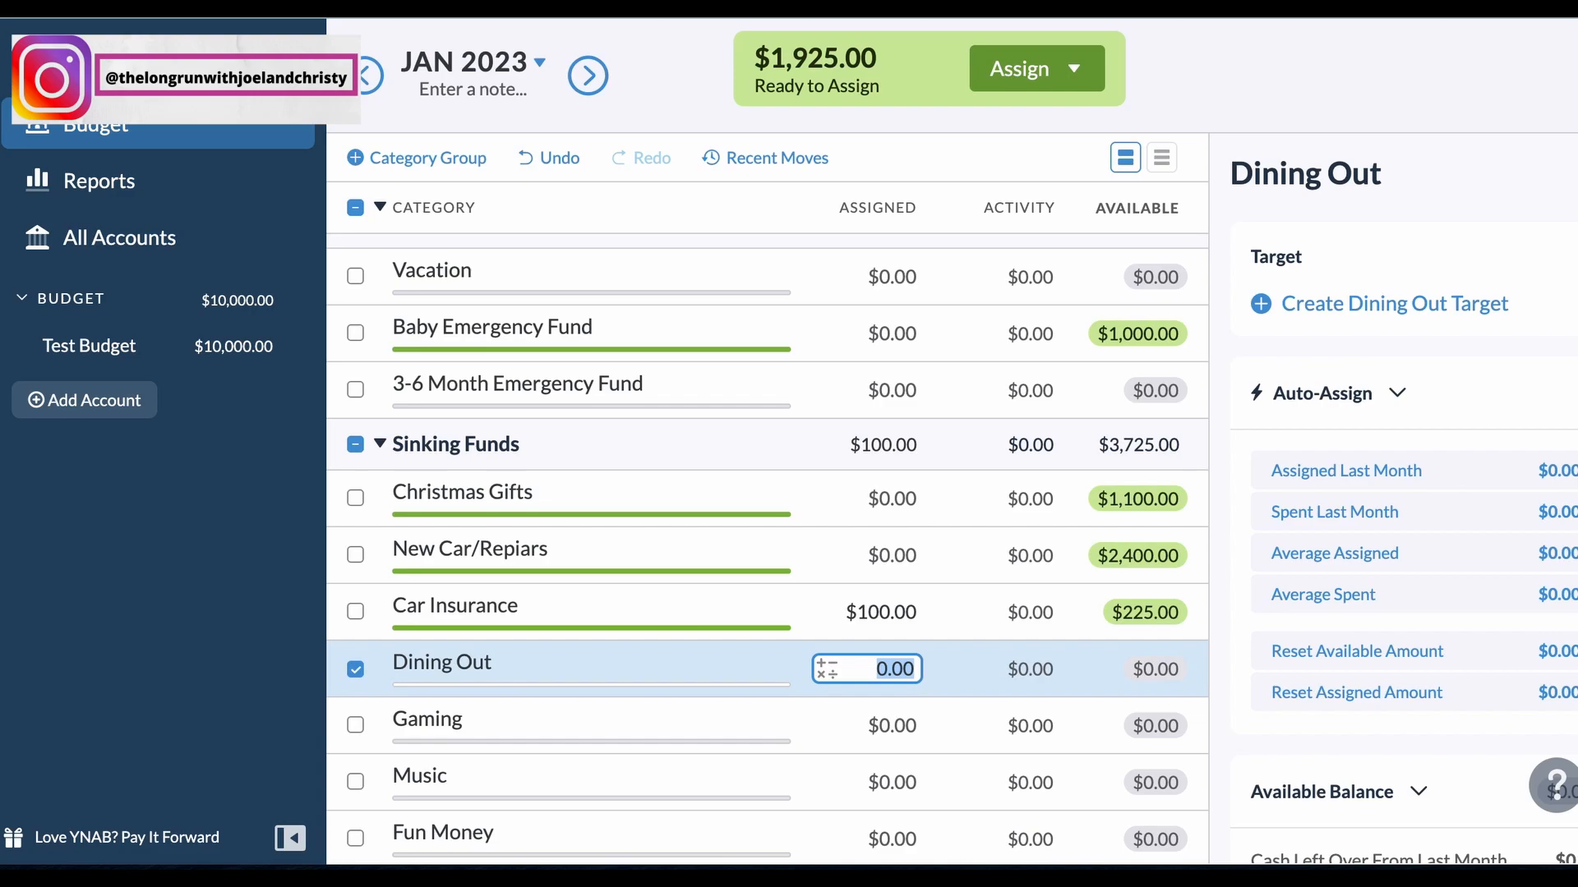
Step: Assign 200 to Dining Out and 100 to Gaming
type("w")
type("0")
key("BackSpace")
key("BackSpace")
type("200")
key("Return")
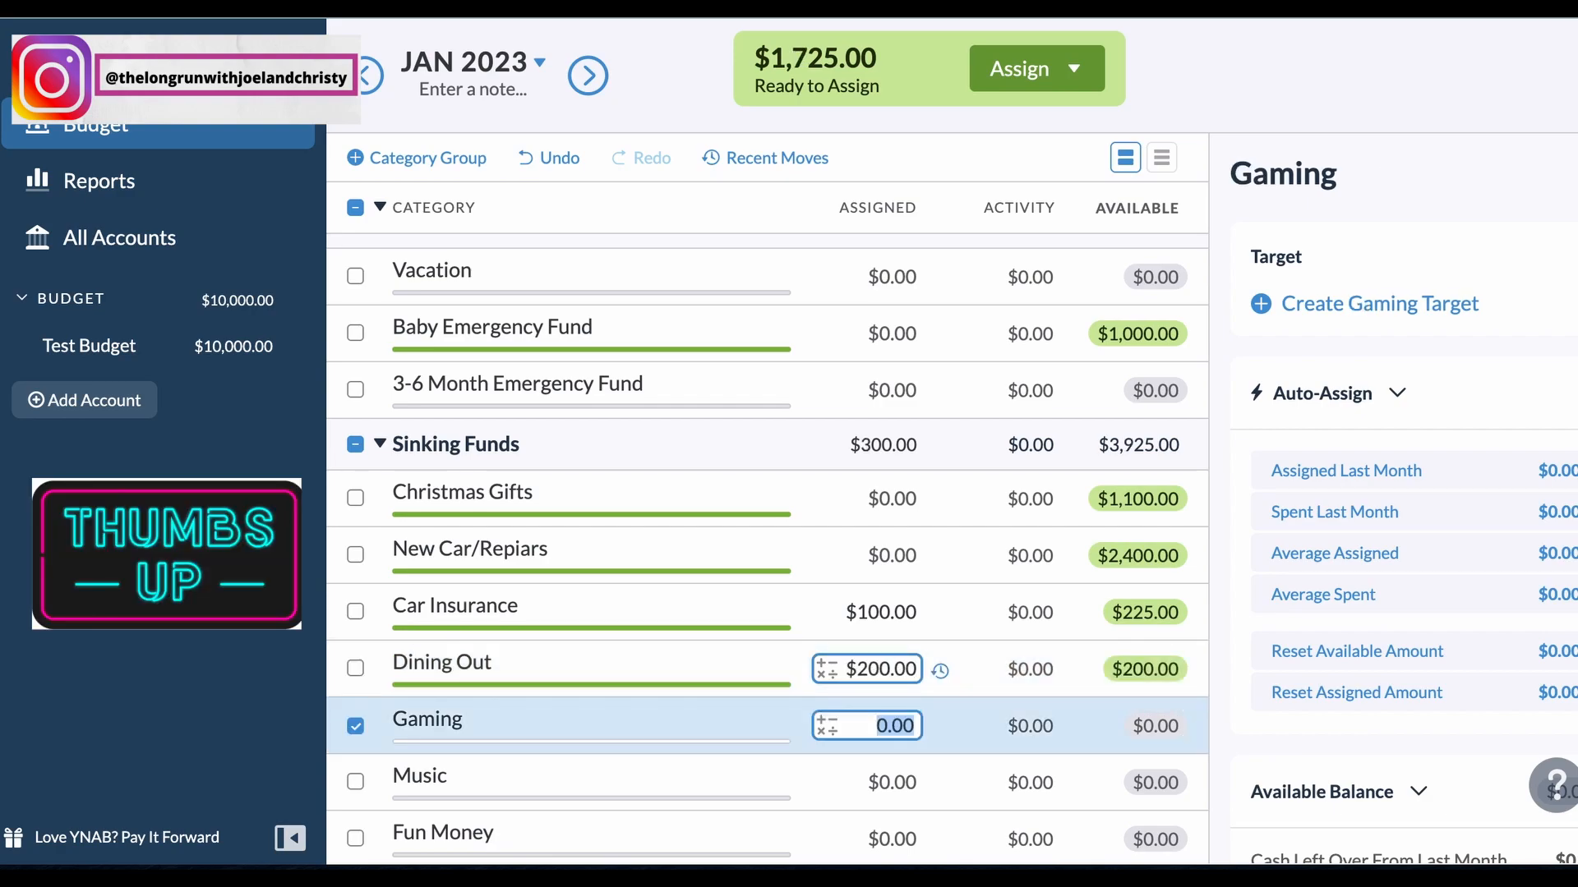
type("100")
key("Return")
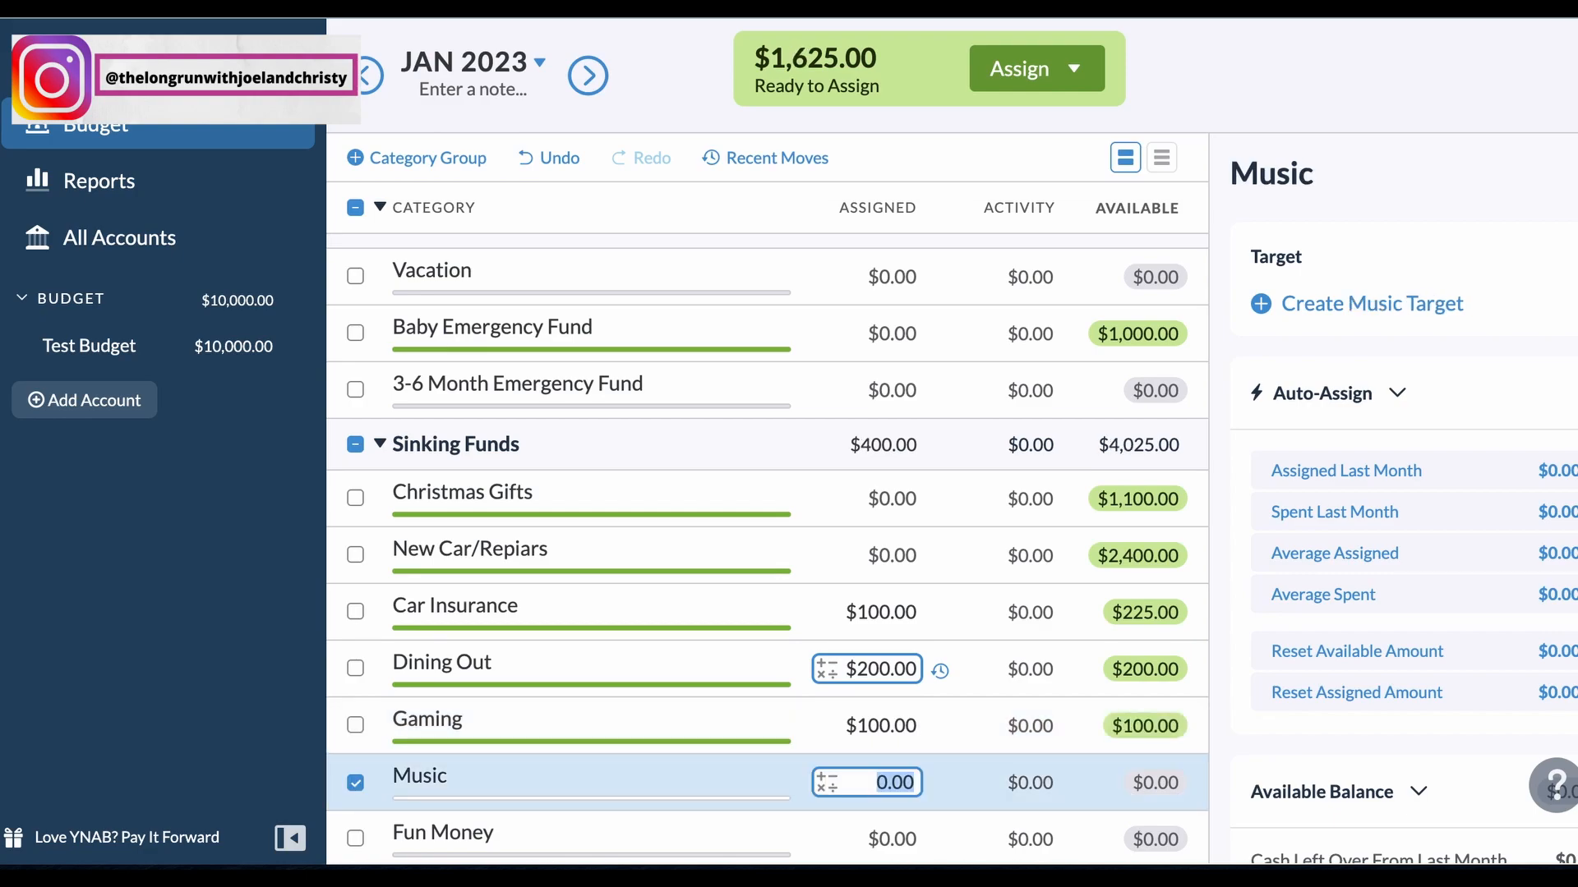
Step: Return to True Expenses and assign 200 to Auto Maintenance and 100 to Home Maintenance
key("Return")
key("Return")
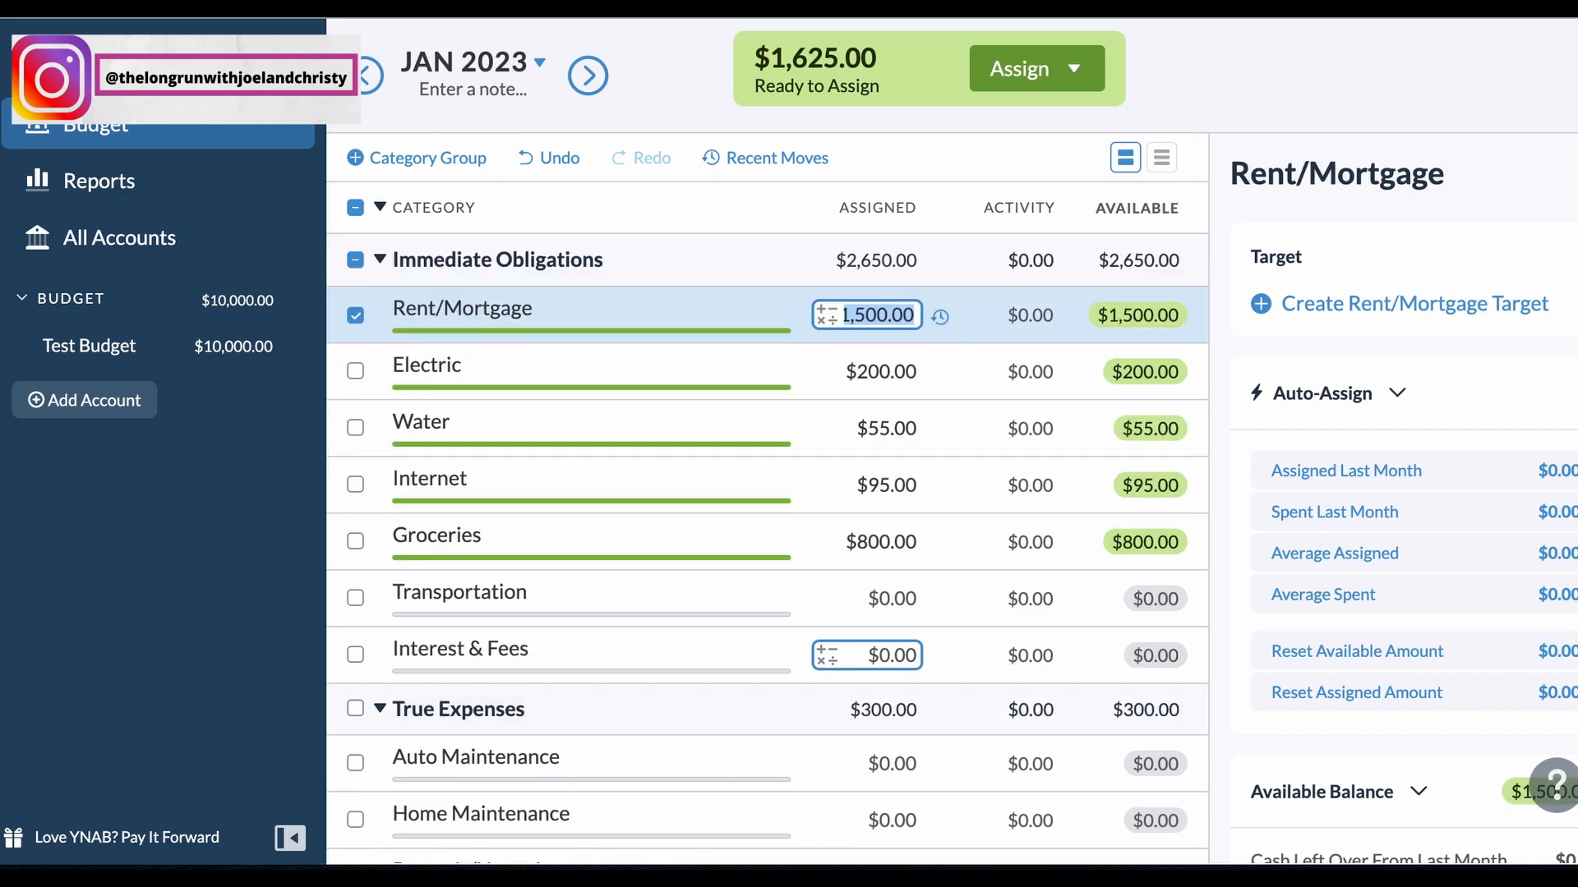
key("Return")
key("Return")
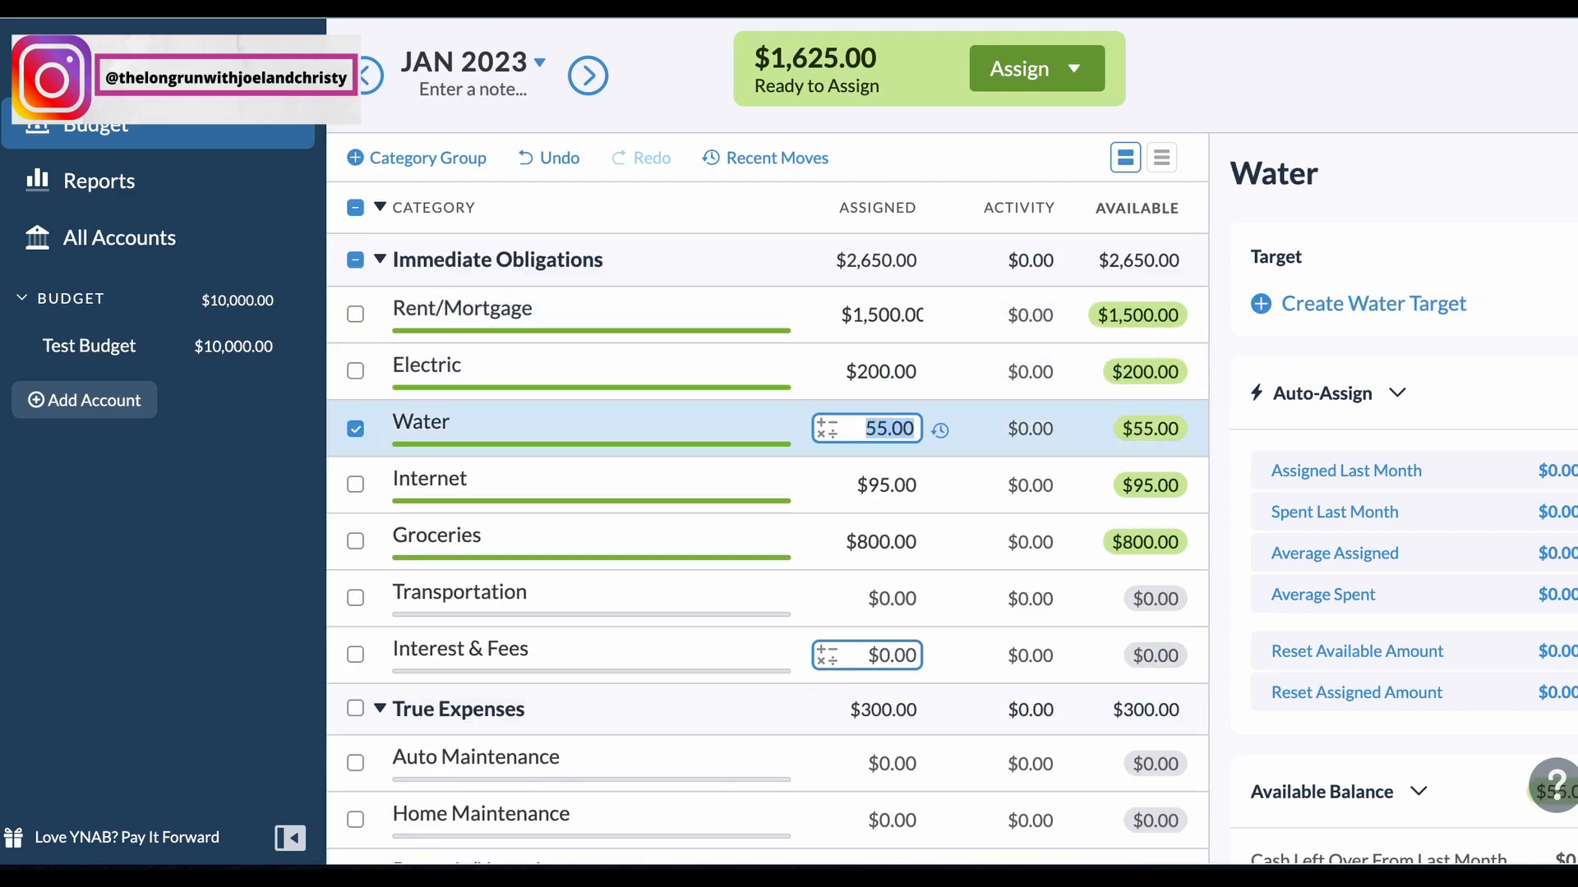
key("Return")
key("Return")
key("Return")
key("Return")
key("Return")
key("Return")
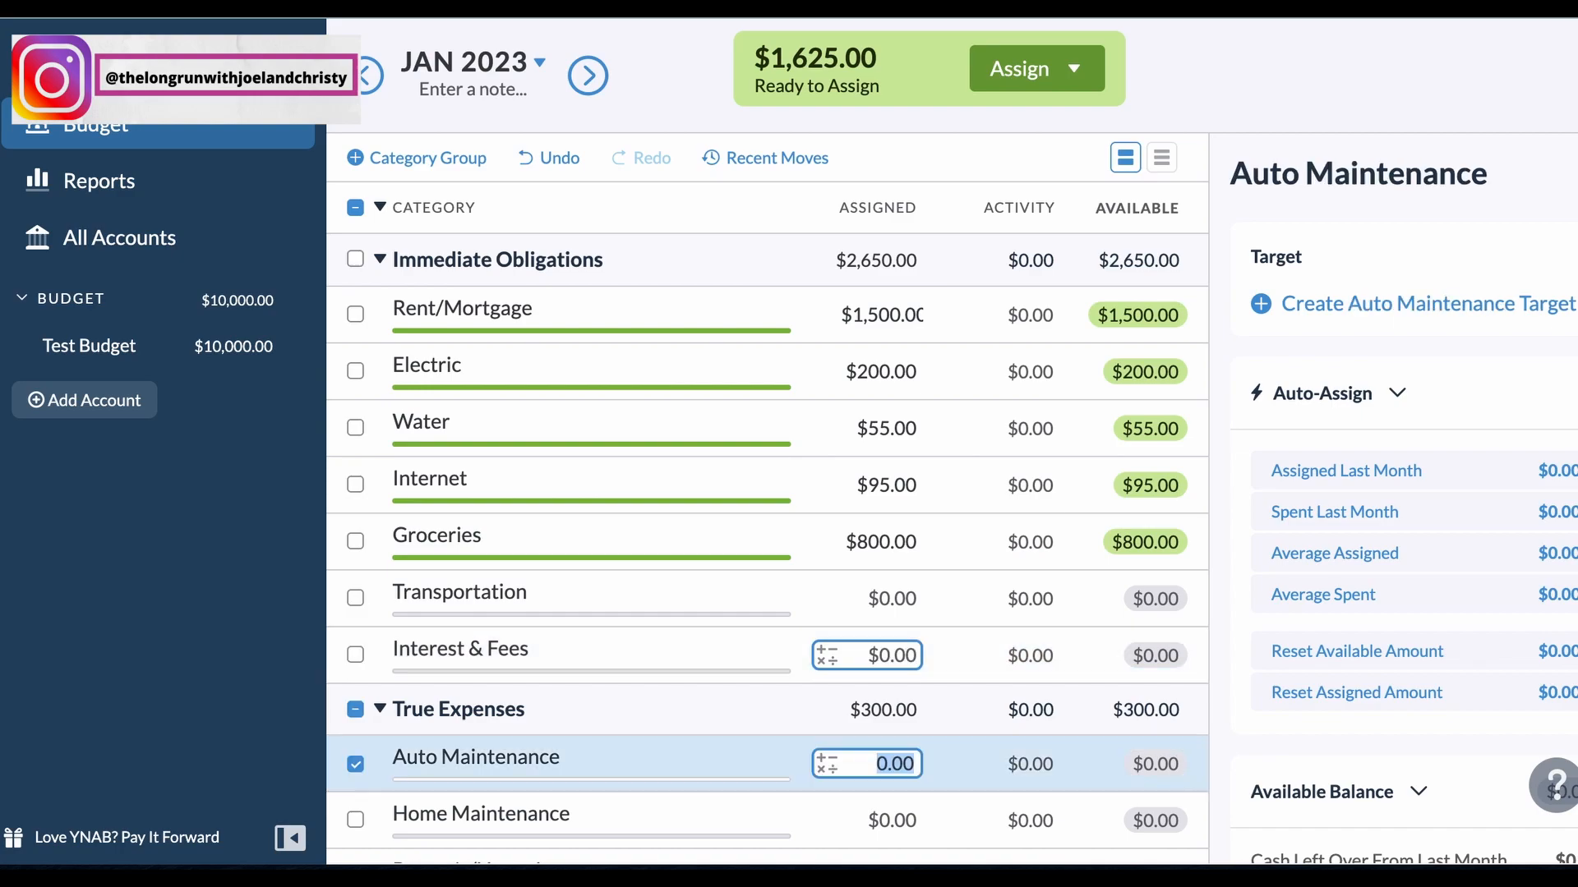
key("Up")
type("200")
key("Return")
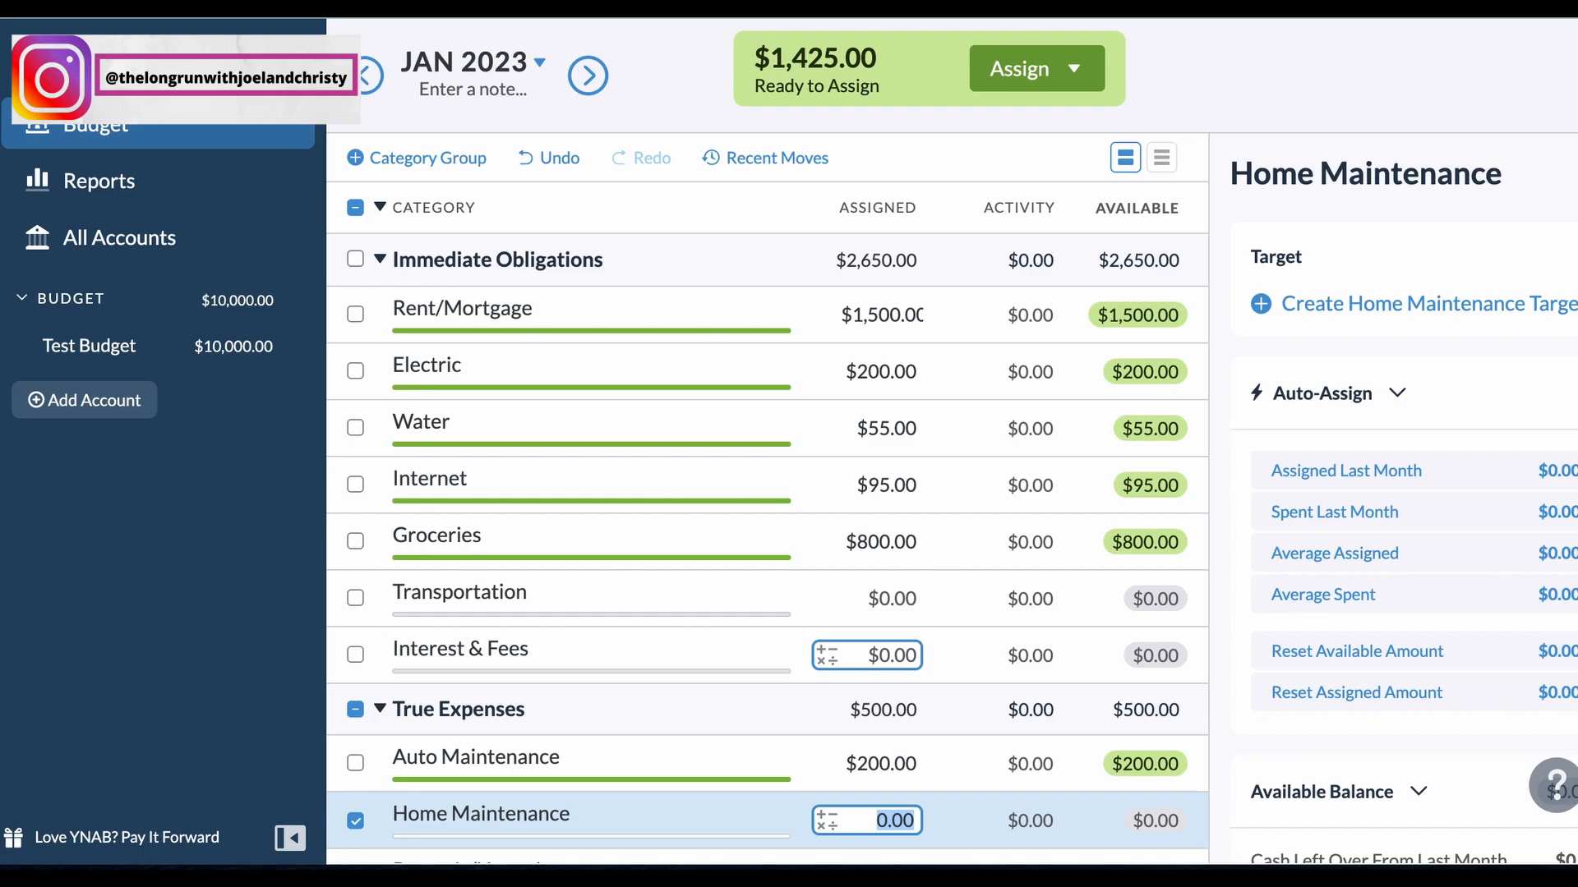
type("100")
key("Return")
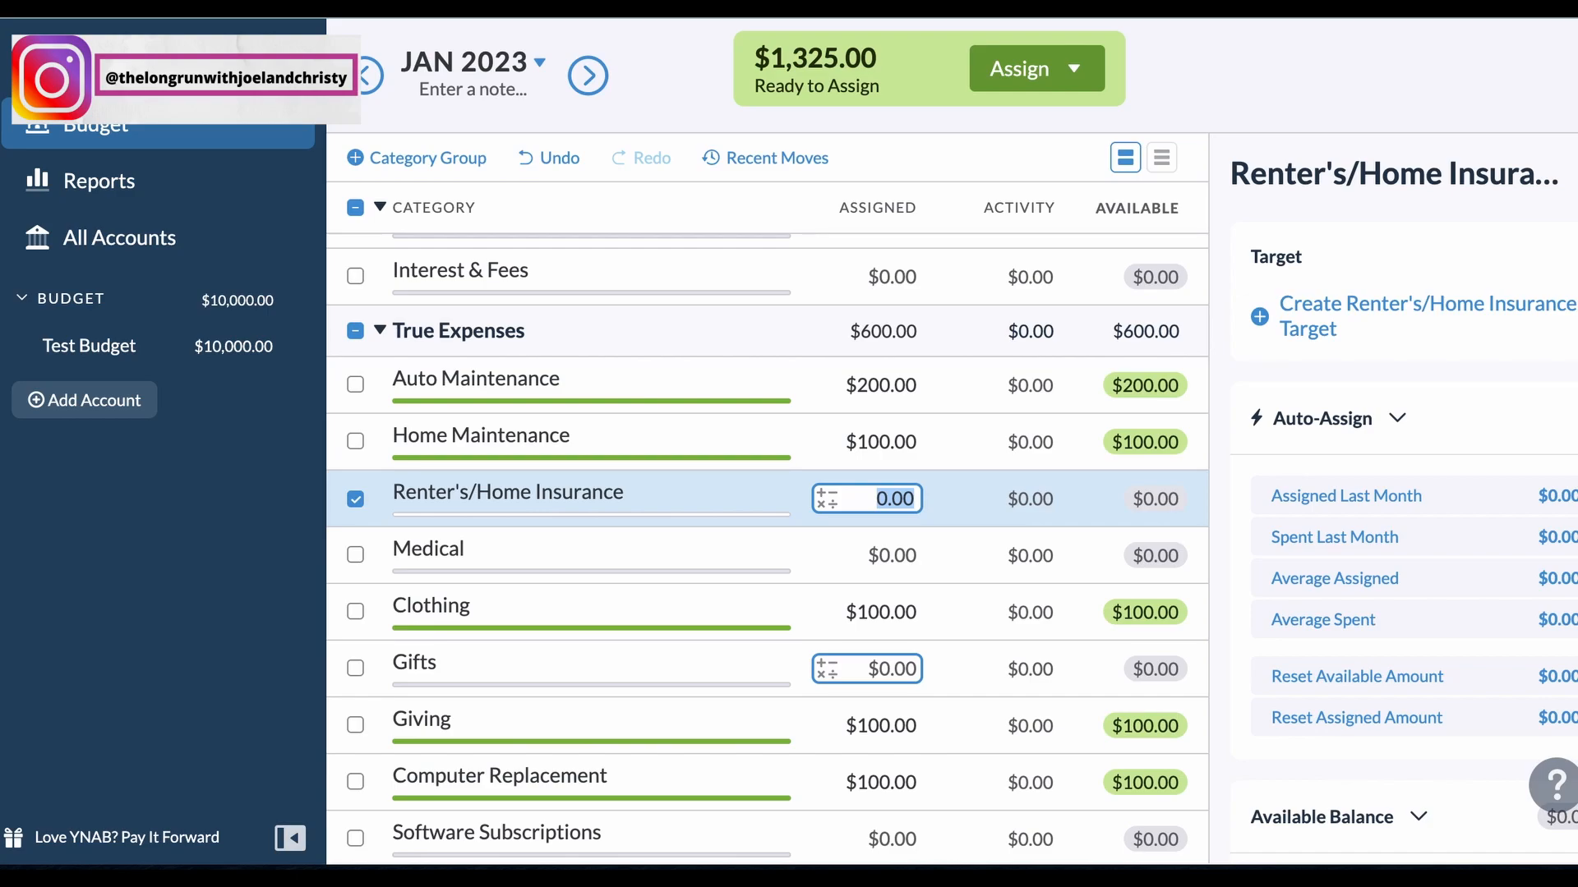
Step: Assign 500 to Vacation under Quality of Life Goals
key("Return")
key("Return")
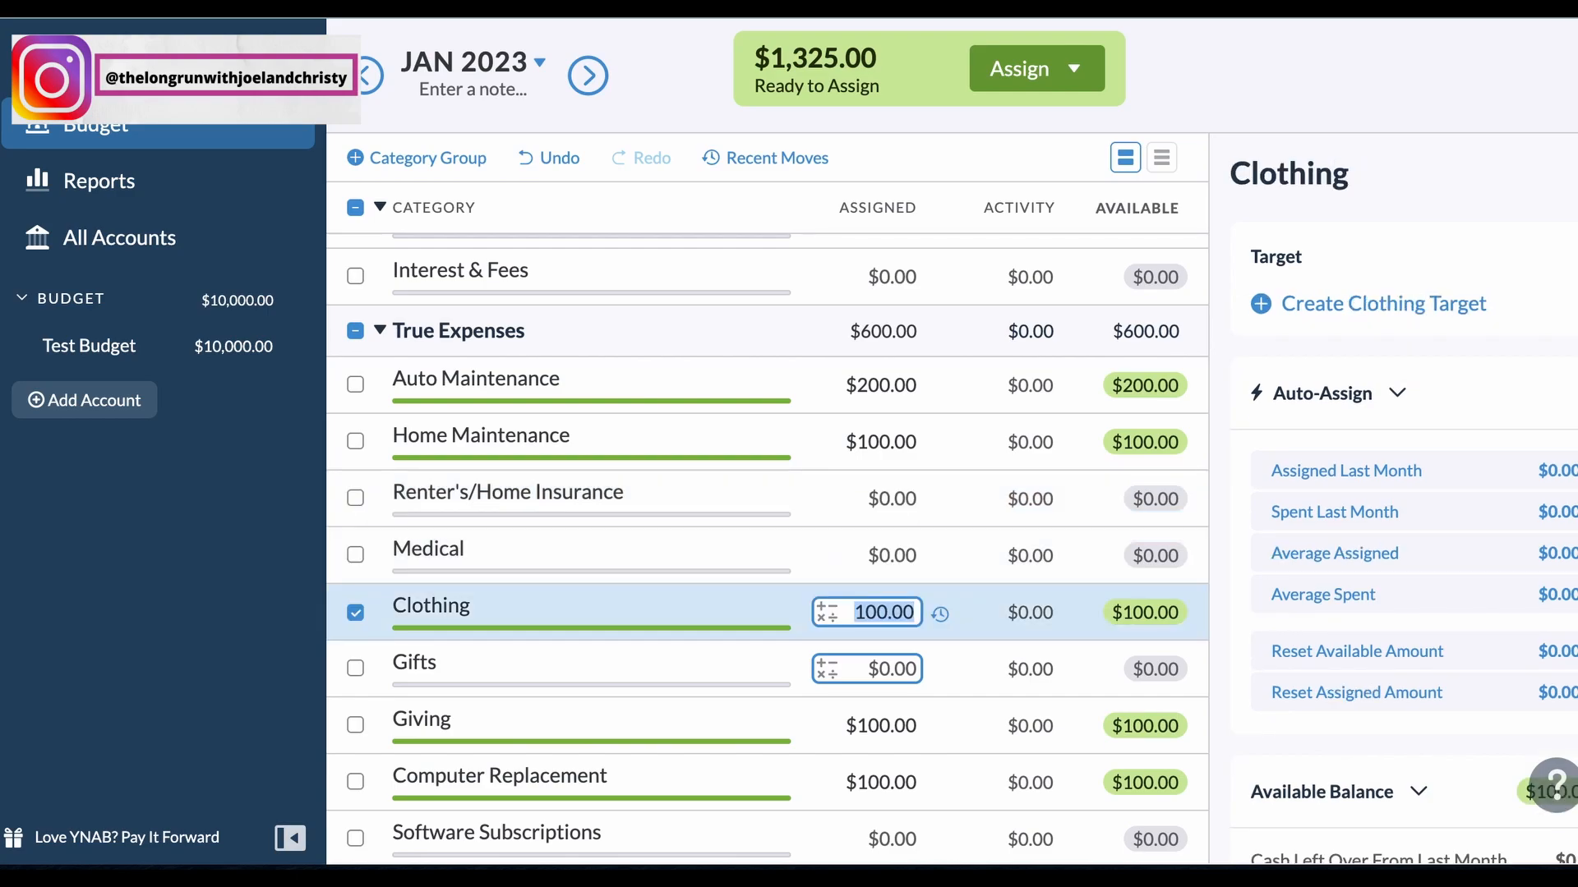
key("Return")
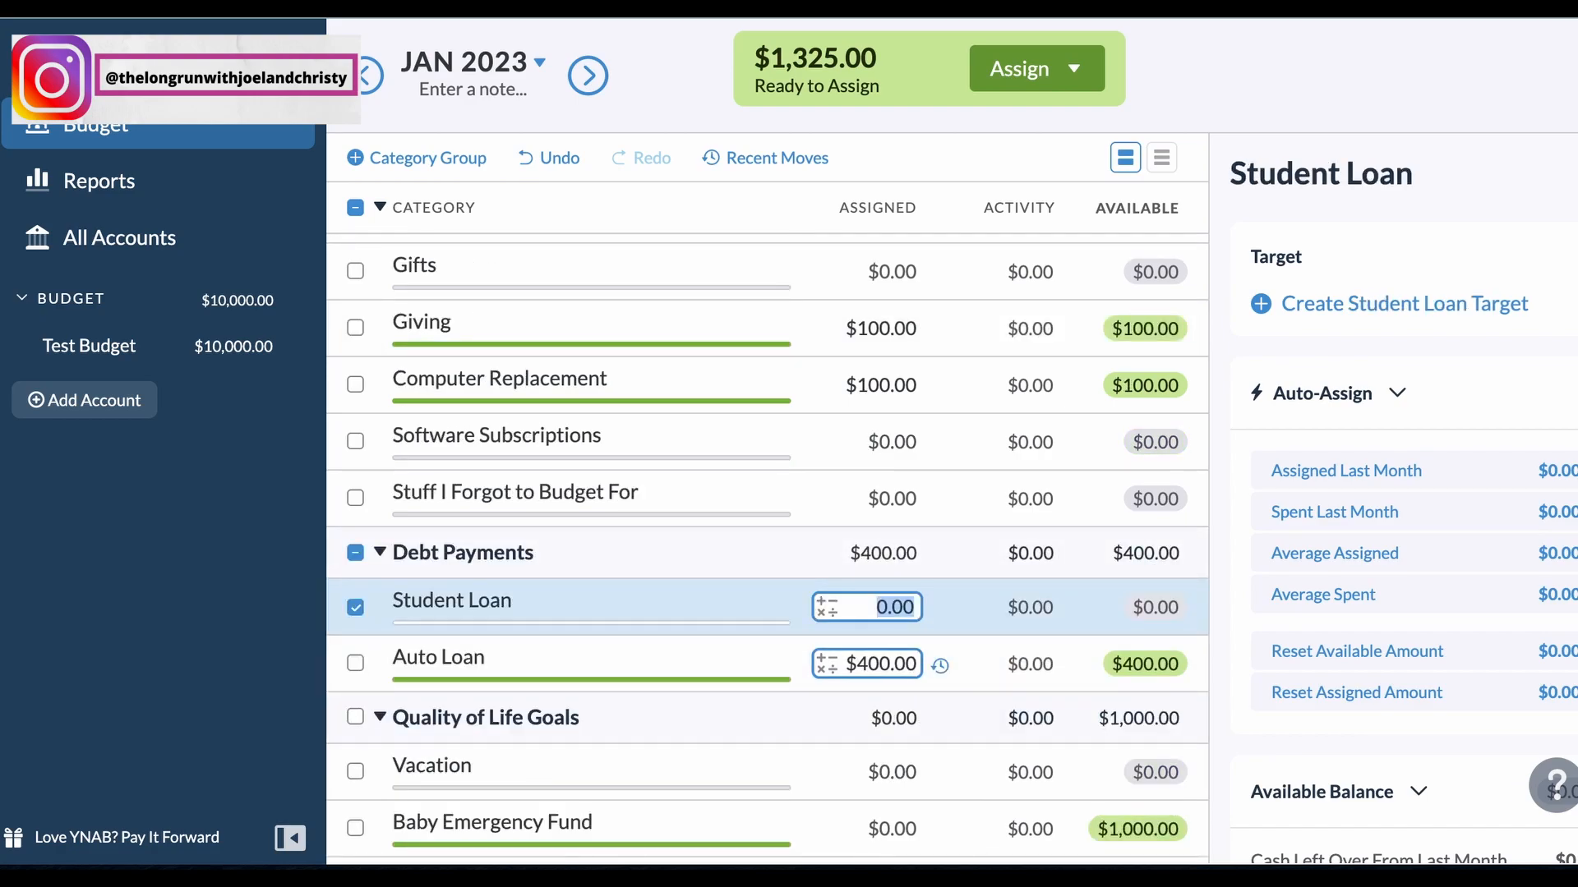
key("Down")
key("Down")
key("Down")
key("Up")
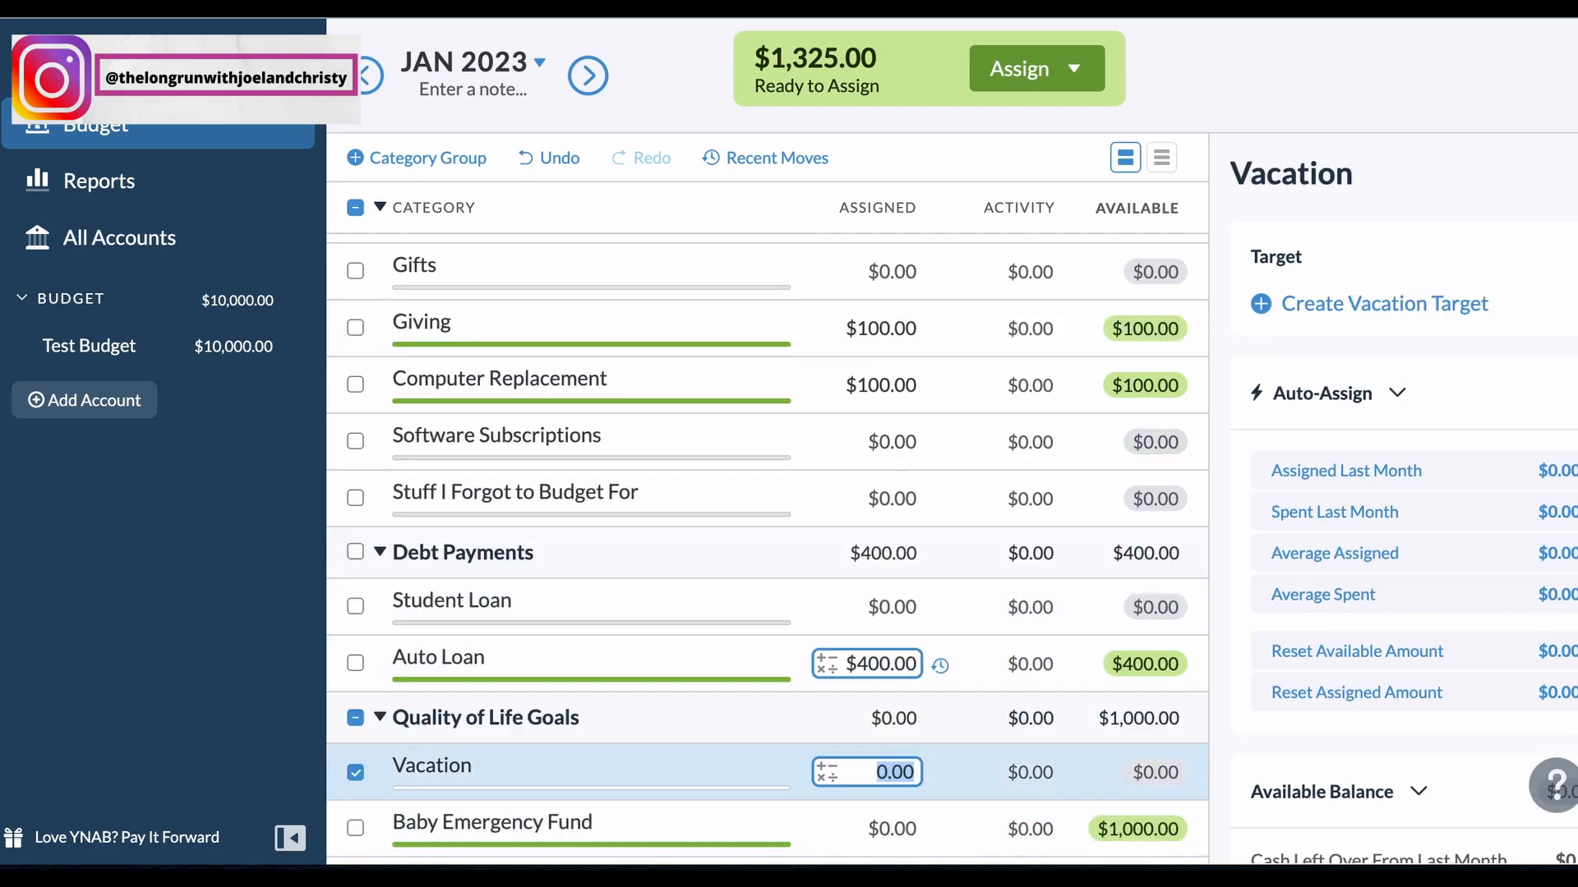
type("500")
key("Return")
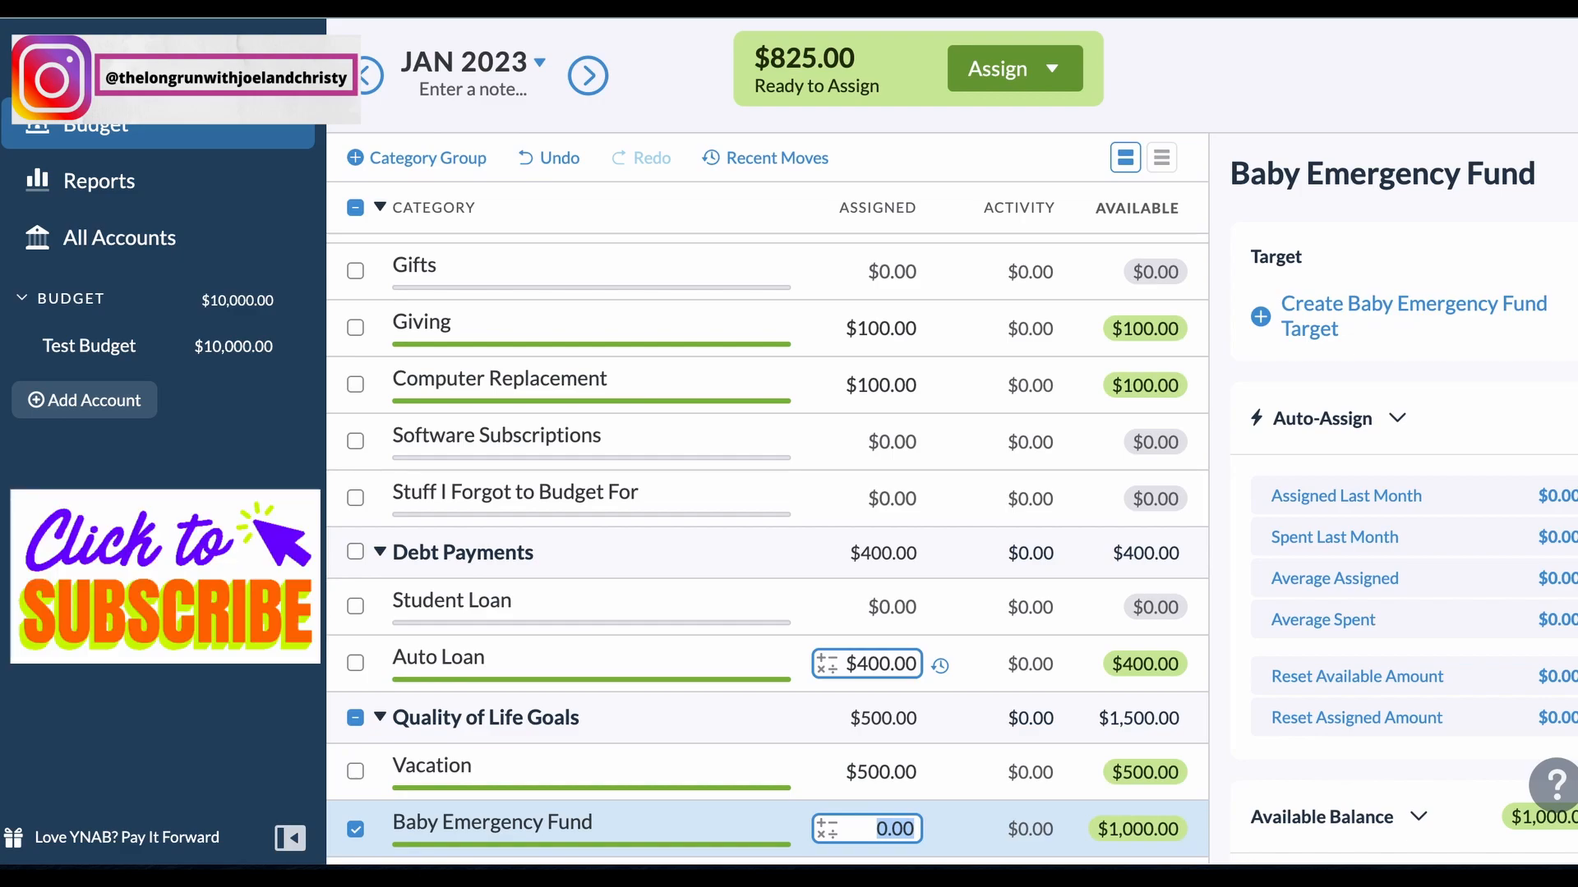
Step: Go back up through the budget categories to the Rent/Mortgage assignment
key("Up")
key("Up")
key("Up")
key("Up")
key("Up")
key("Up")
key("Up")
key("Up")
key("Up")
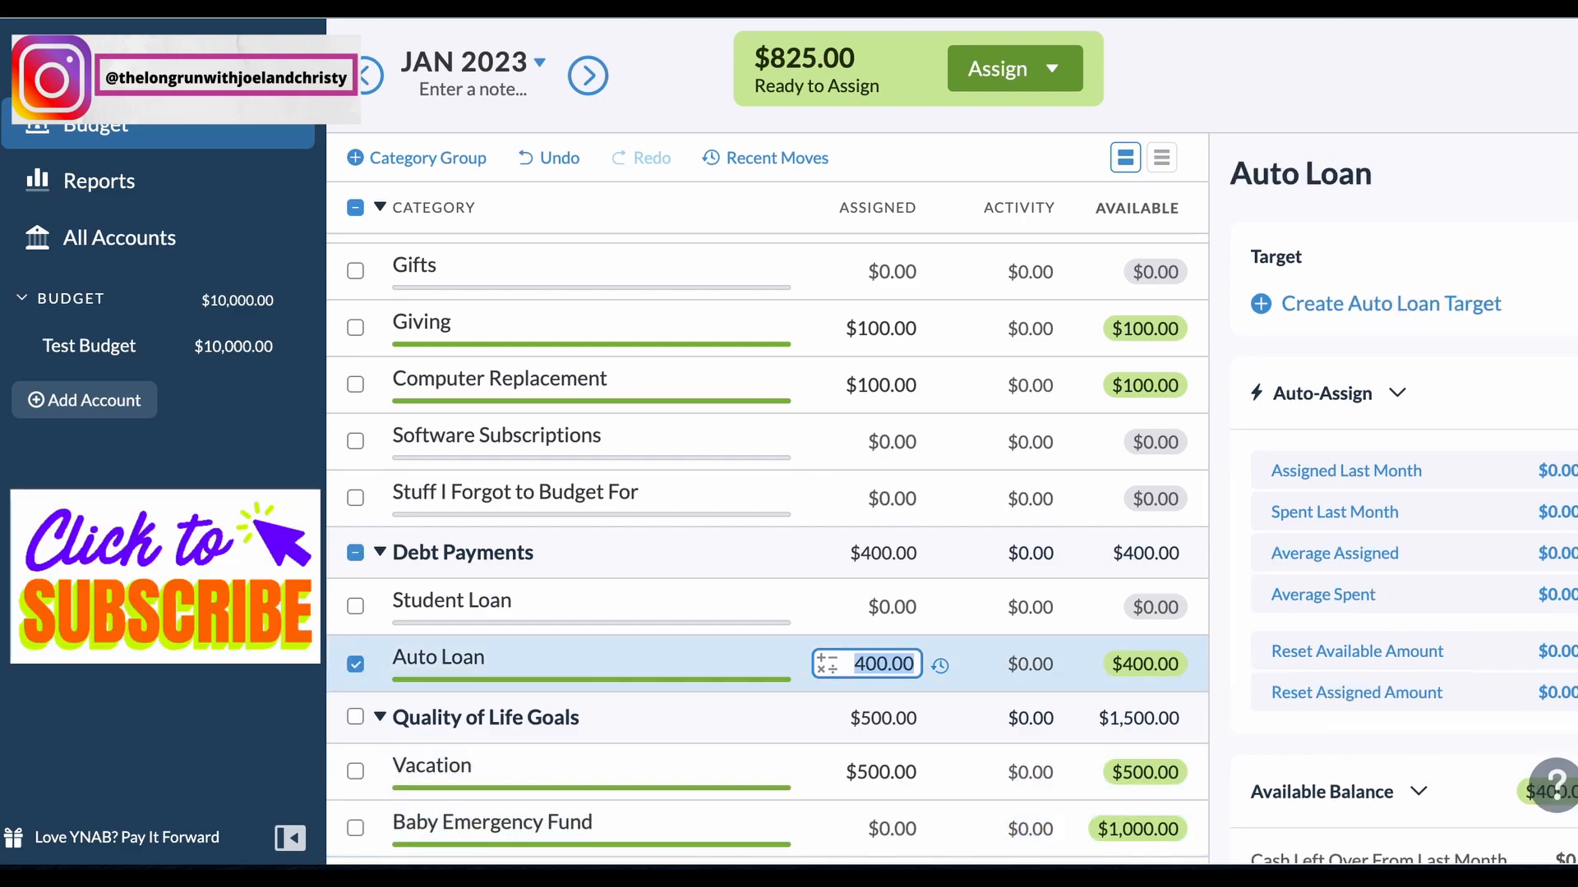
key("Up")
key("Up")
key("Up")
key("Up")
key("Up")
key("Up")
key("Up")
key("Up")
key("Up")
key("Up")
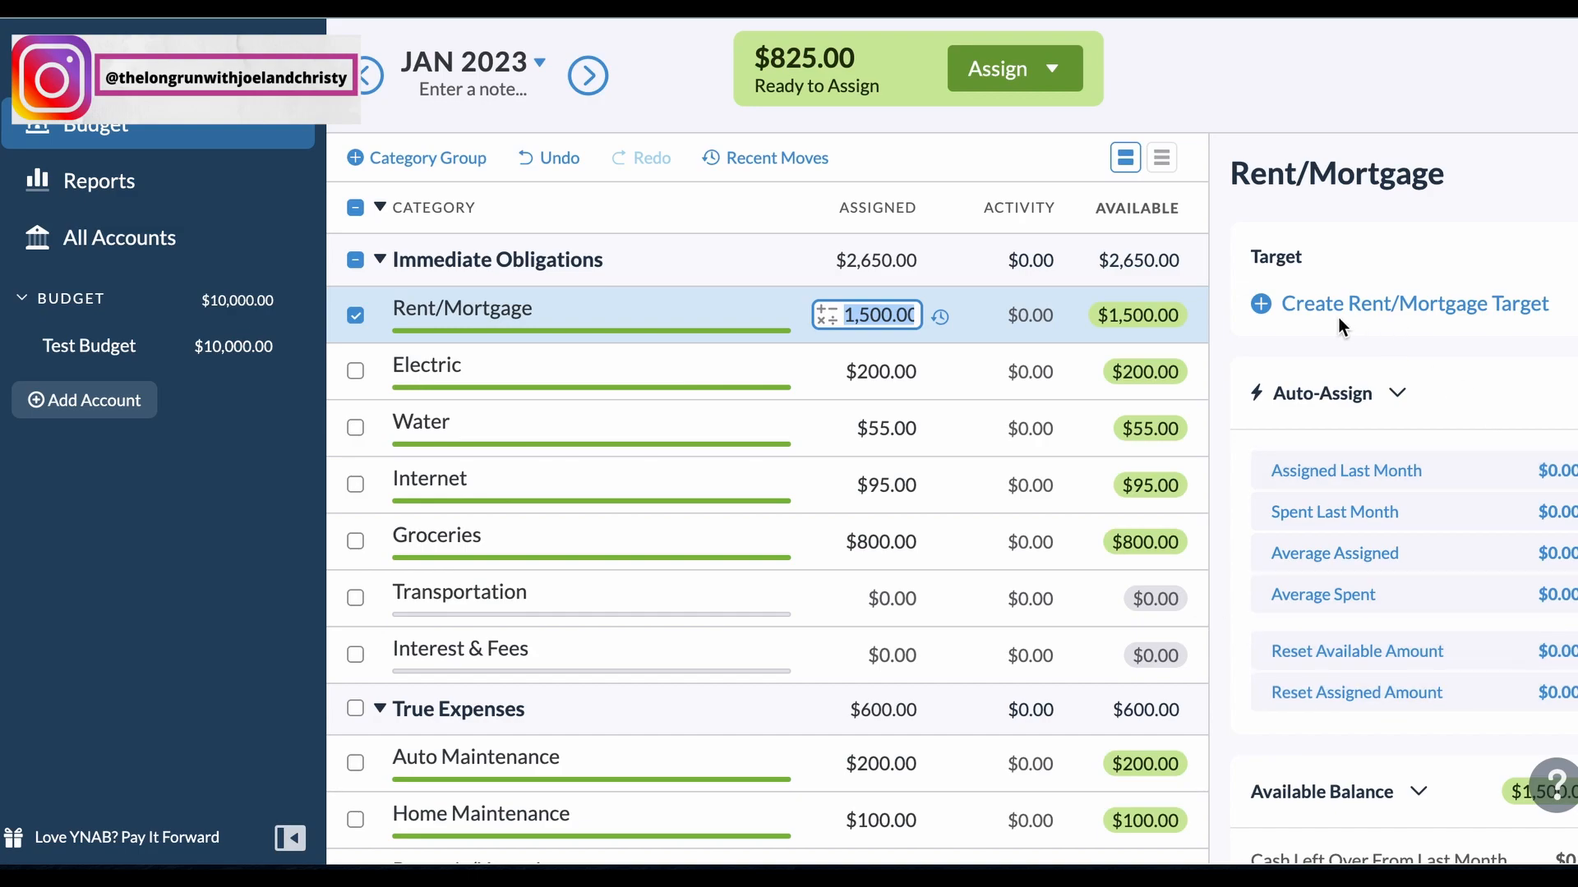
Step: Create a monthly Needed For Spending target of 500 for Clothing
scroll(944, 595, "down", 6)
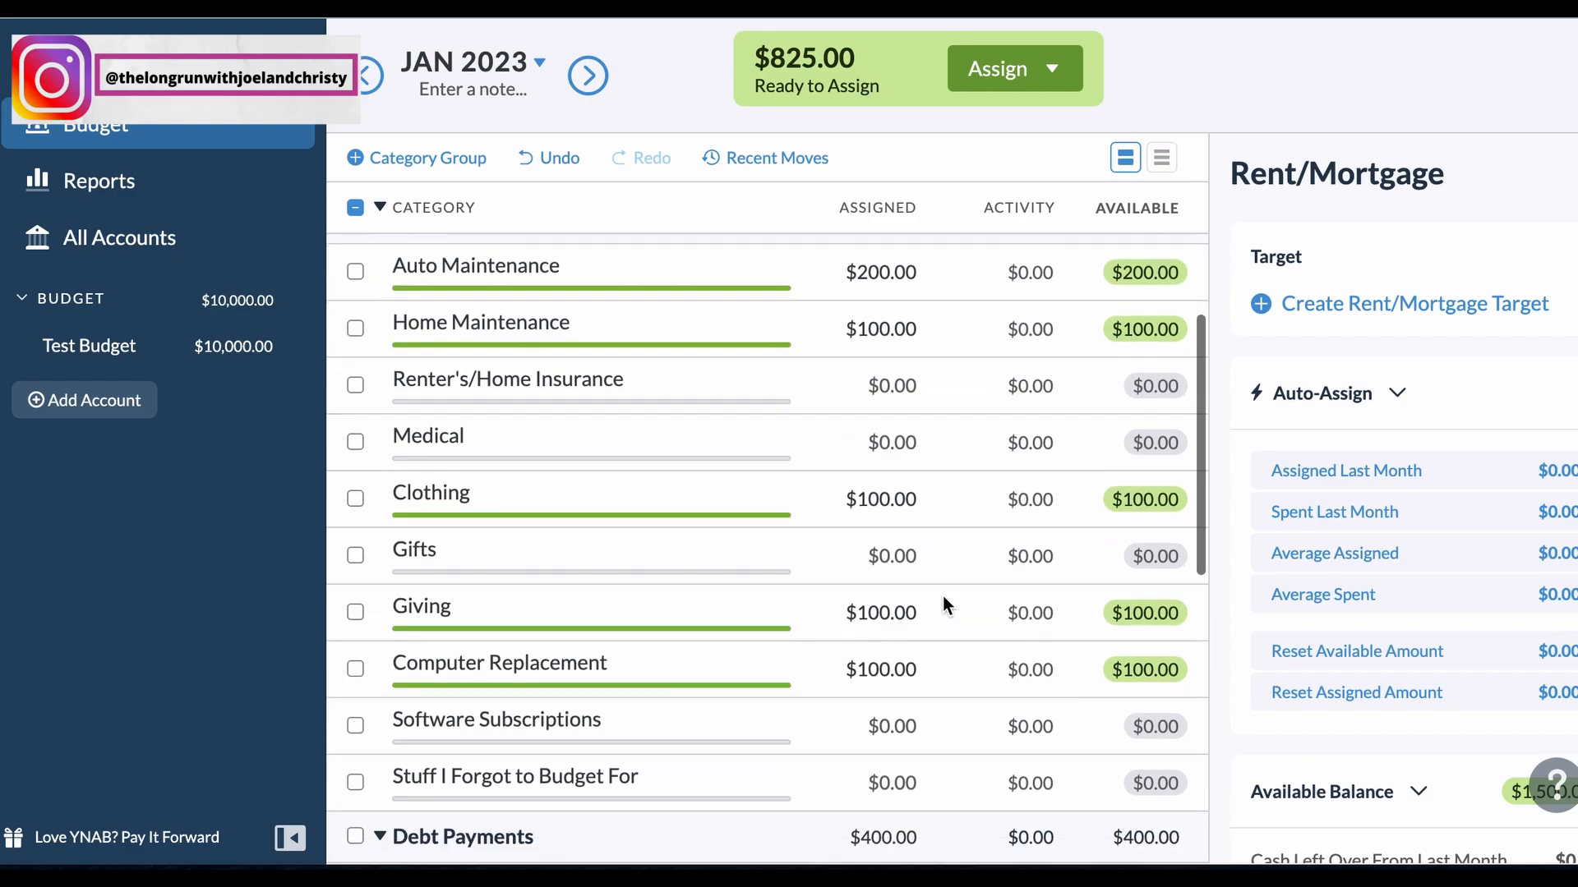
left_click(878, 487)
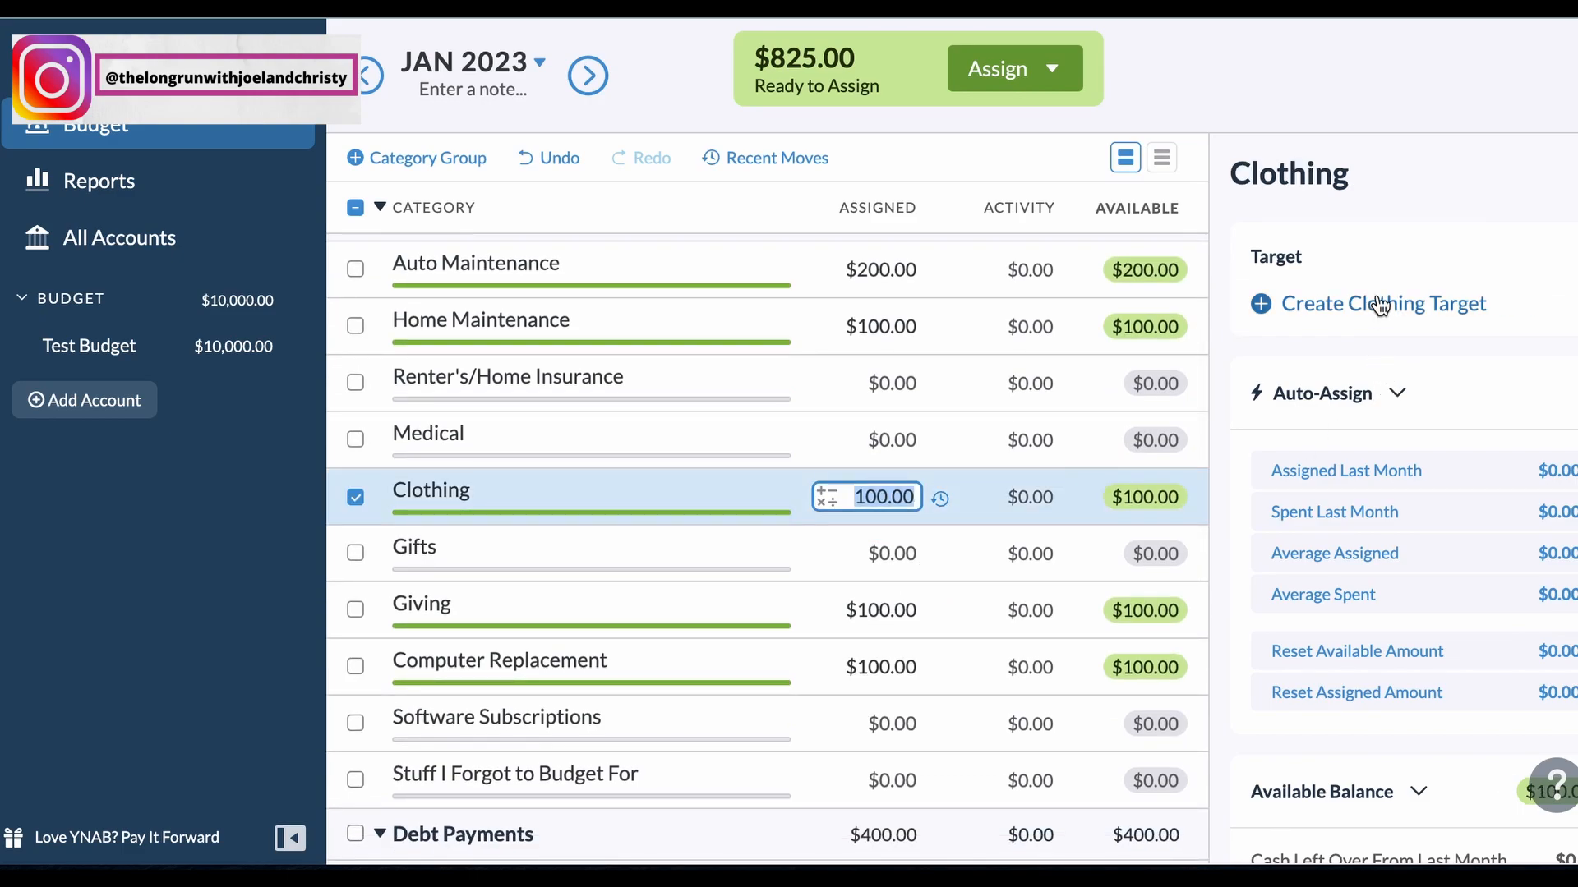
left_click(1377, 303)
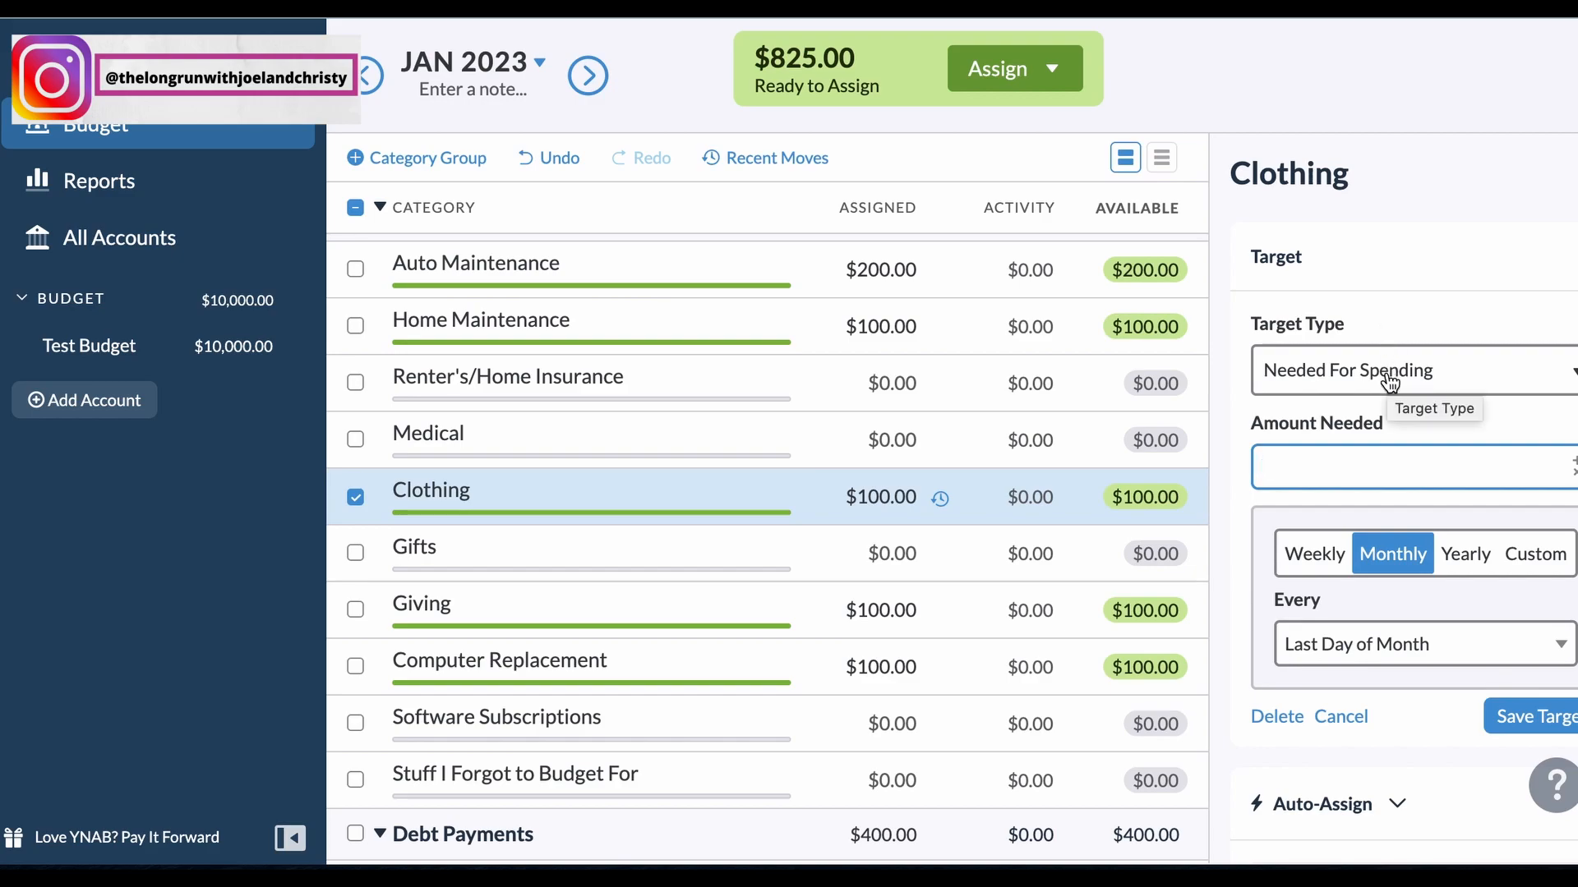
type("500")
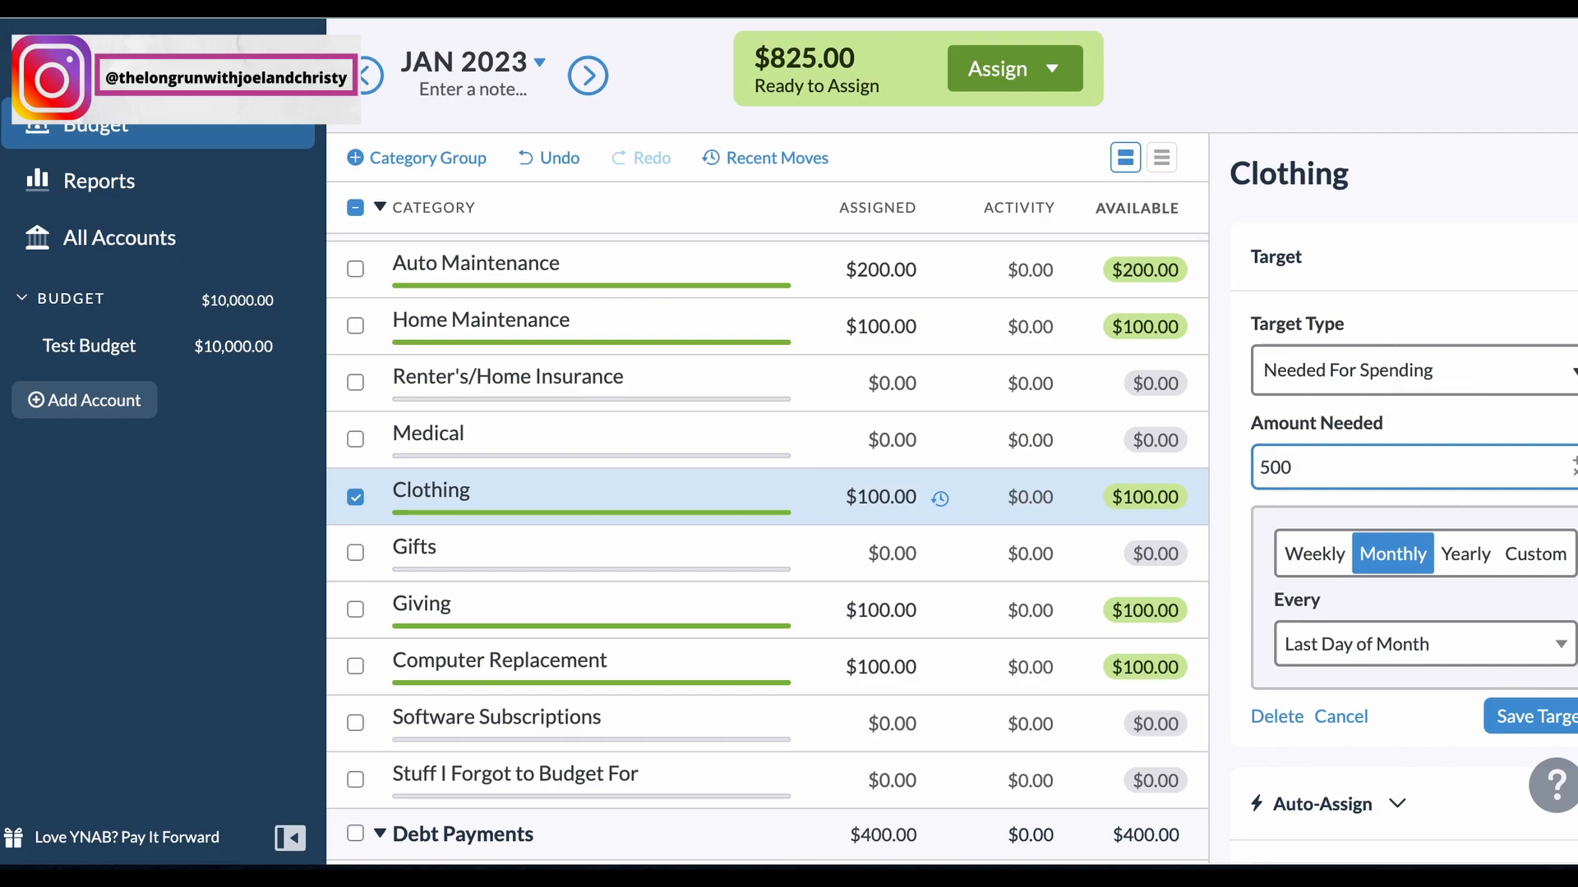
key("Return")
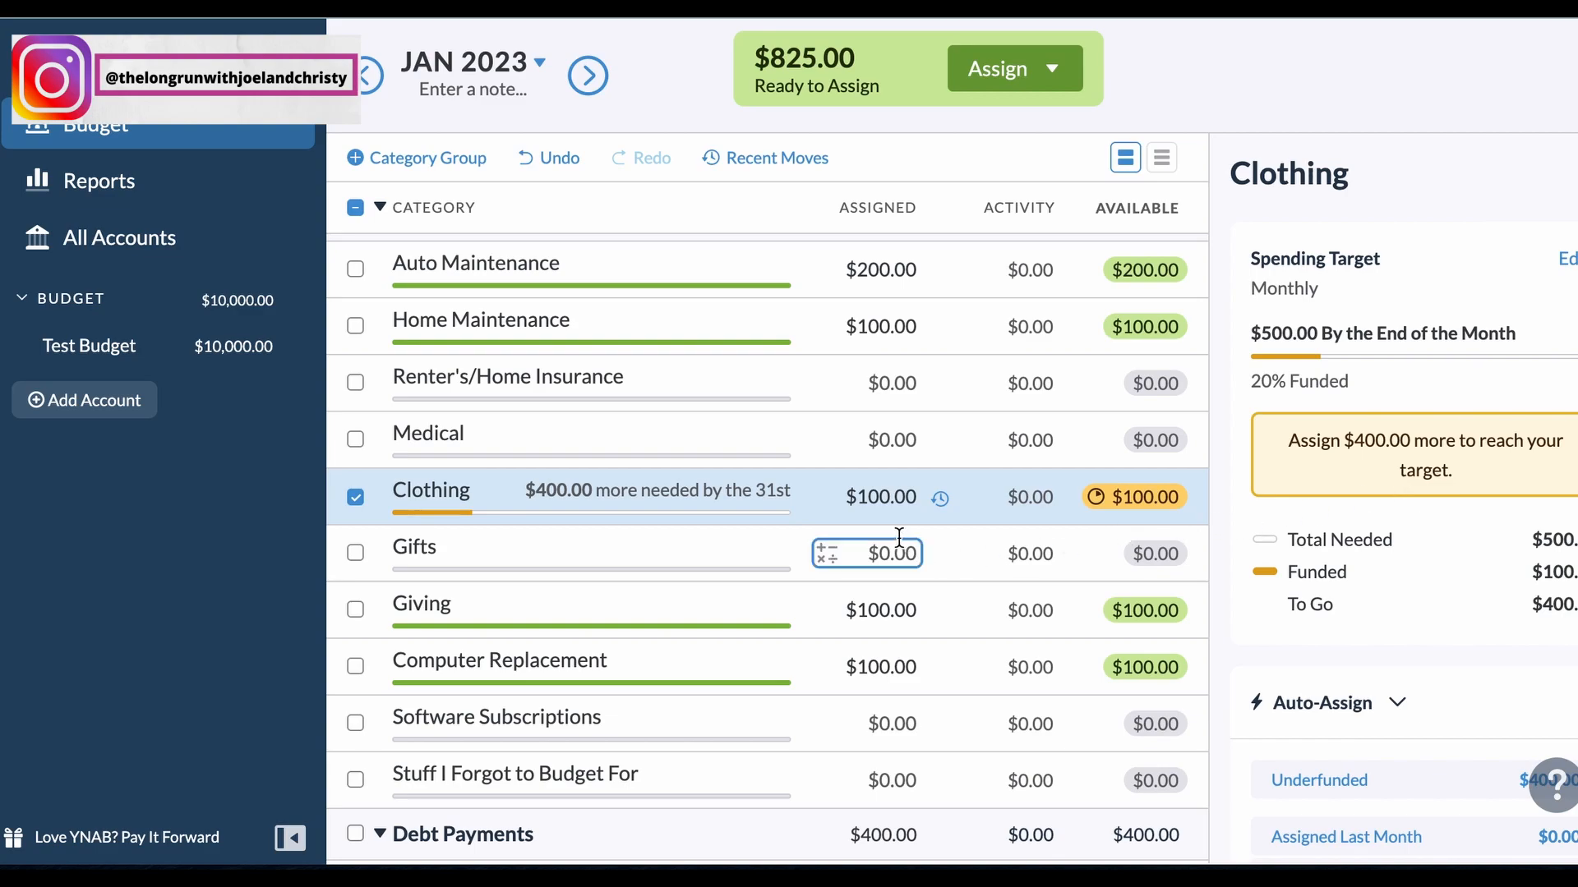
Step: Set the Clothing assignment to 500 to fund its target
left_click(894, 508)
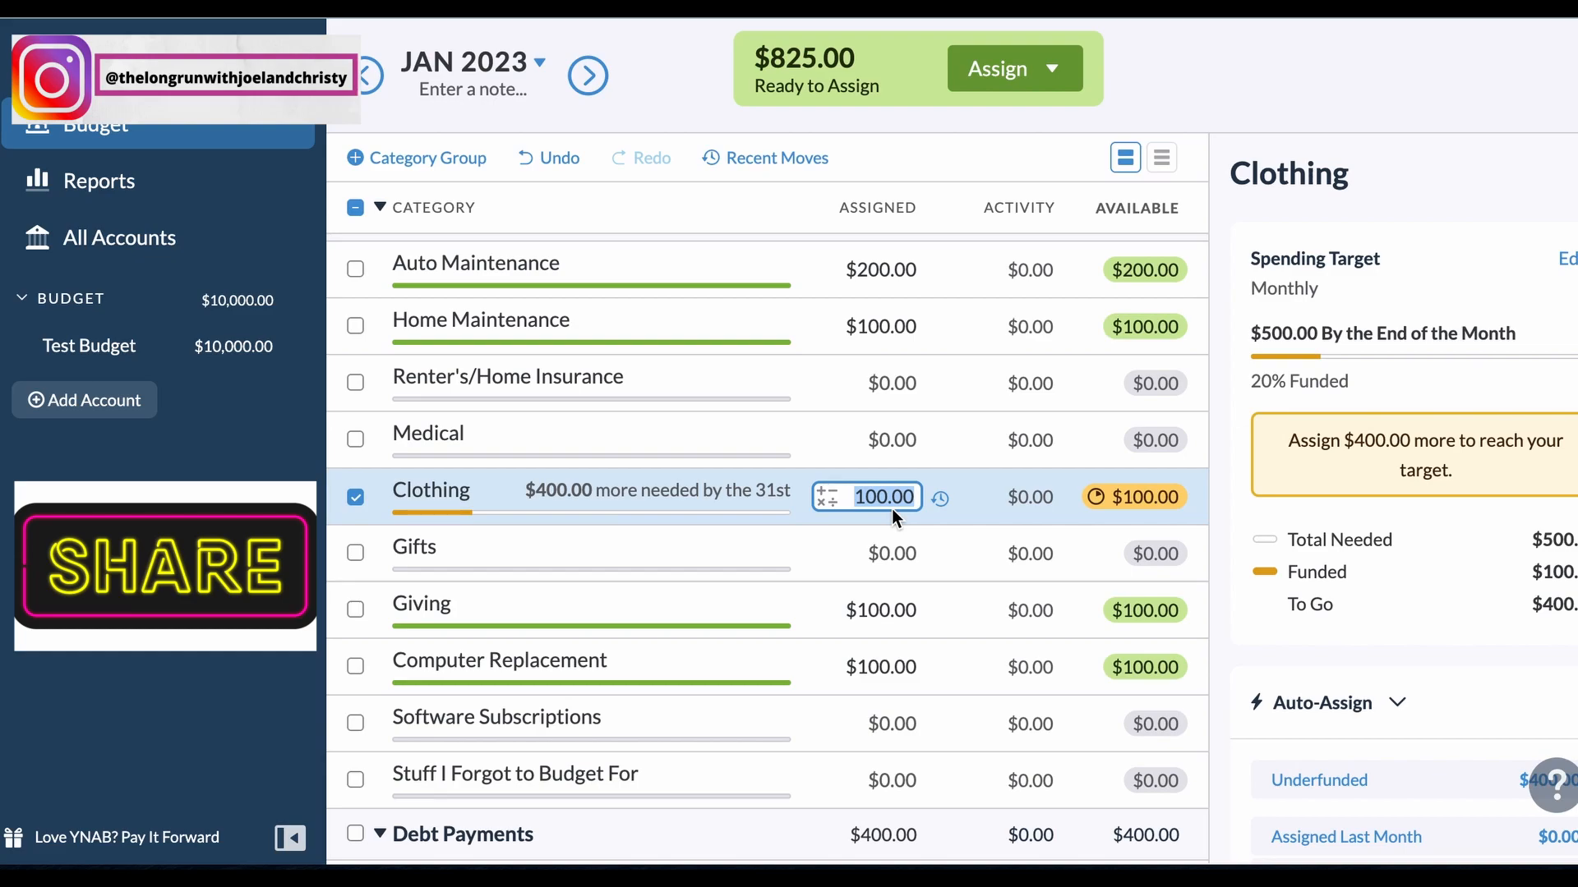
type("500")
key("Return")
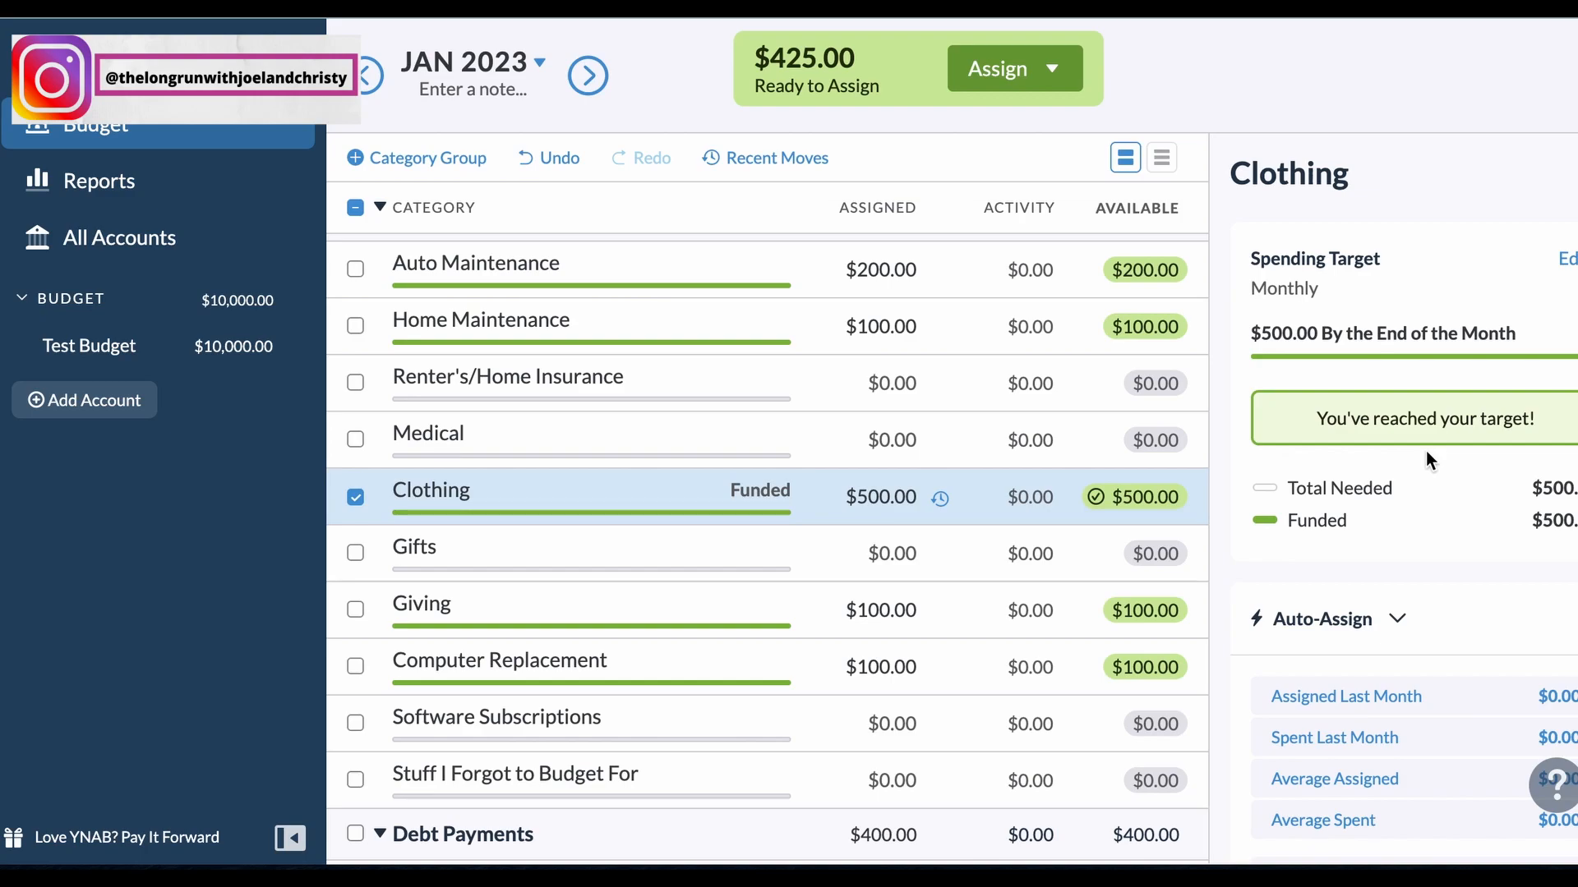
Step: Examine the Yearly, Custom and Weekly schedule options of the Clothing target without saving any change
left_click(1567, 259)
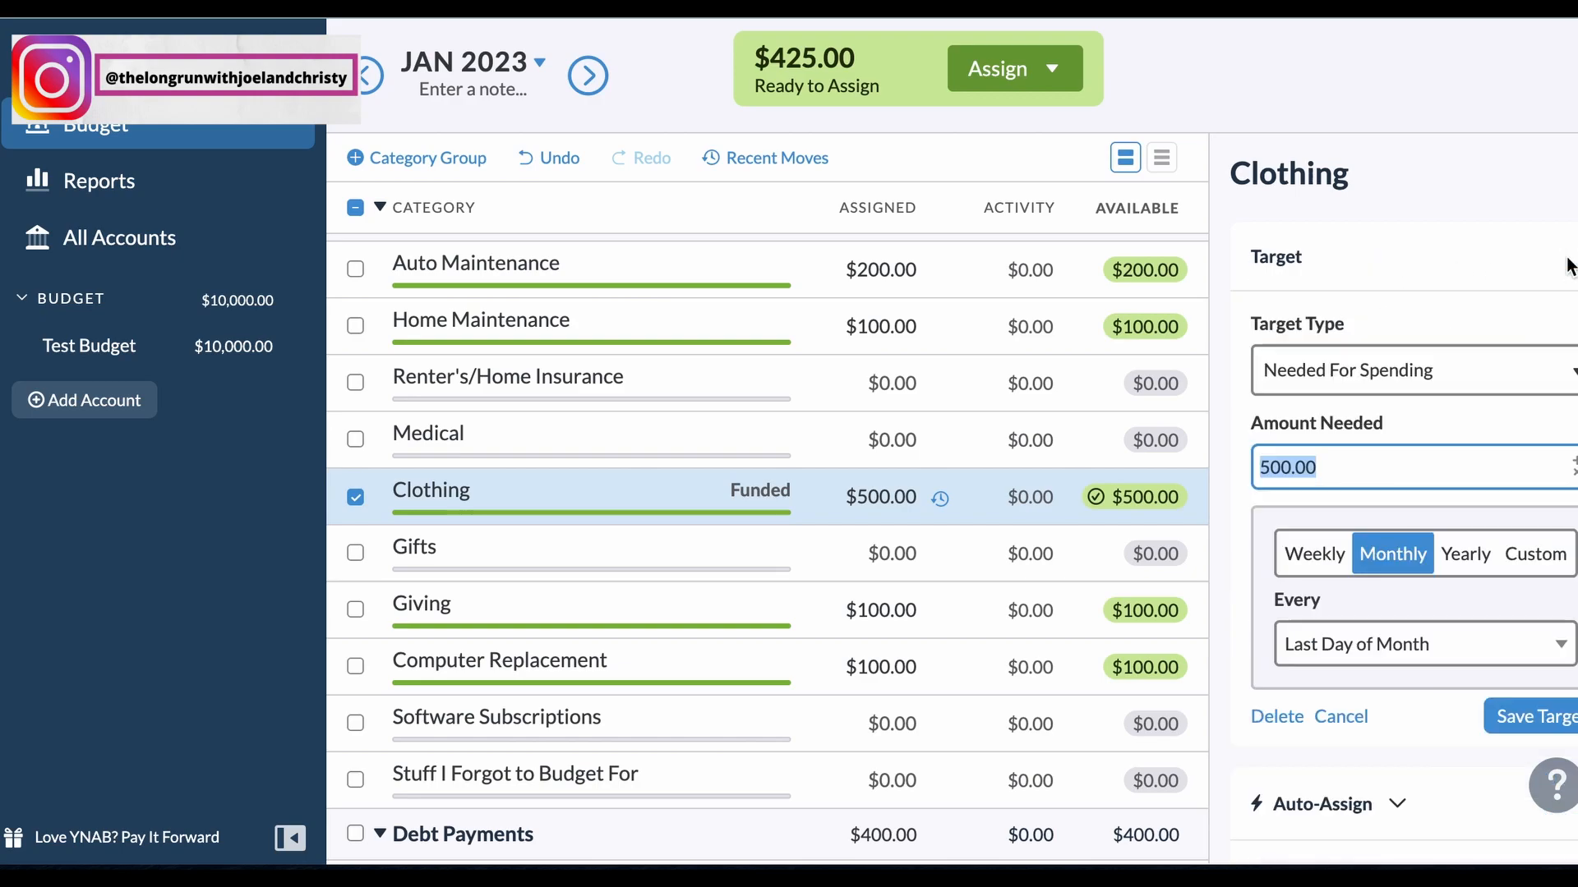
left_click(1465, 555)
left_click(1533, 559)
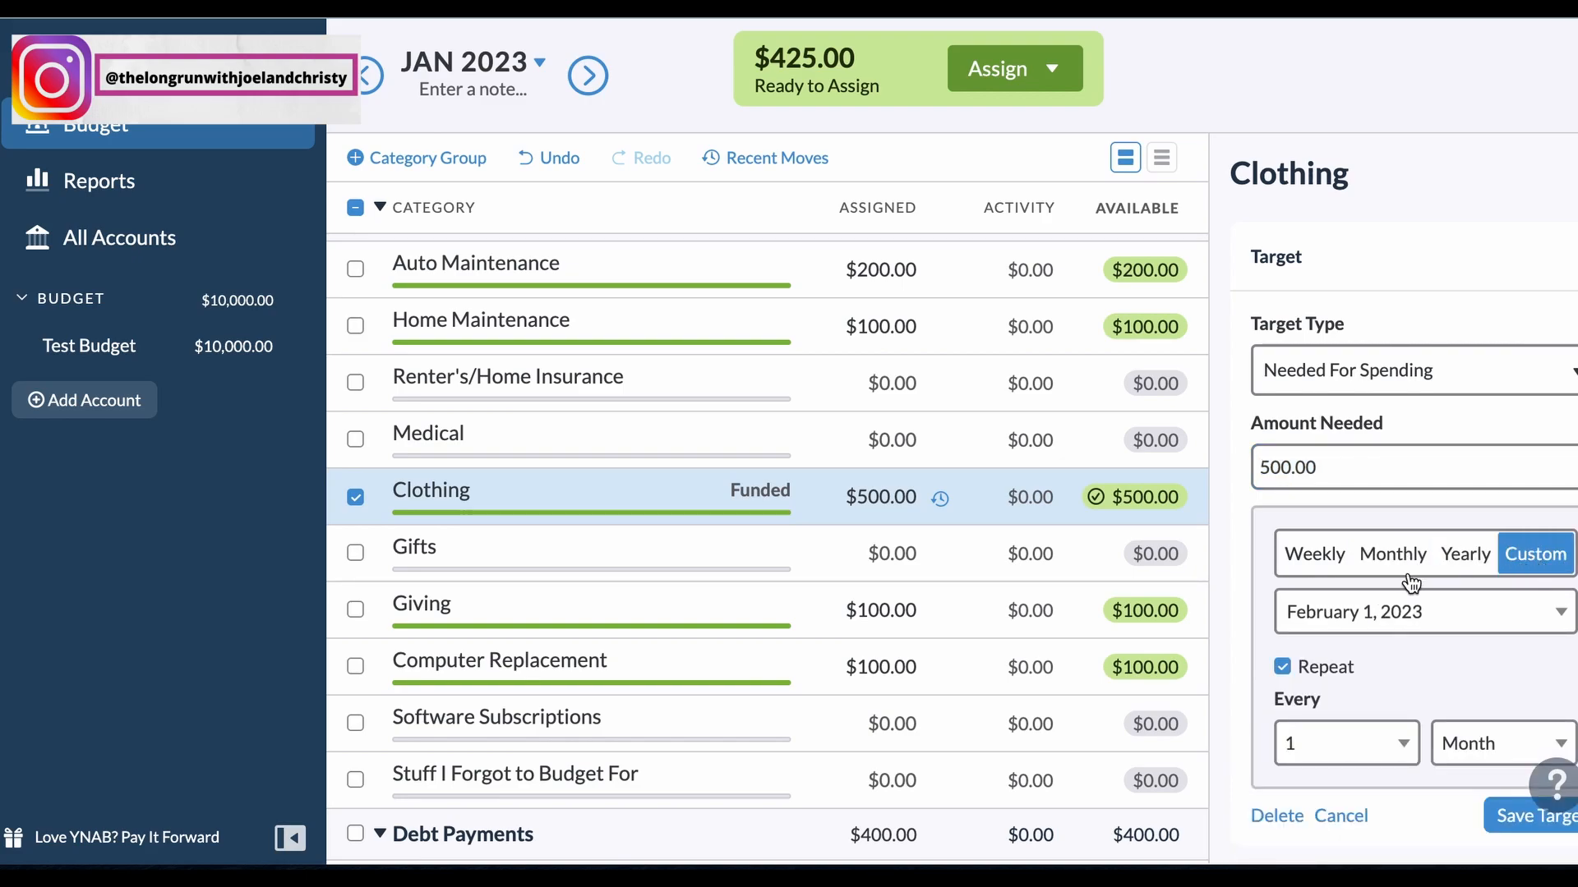
left_click(1313, 559)
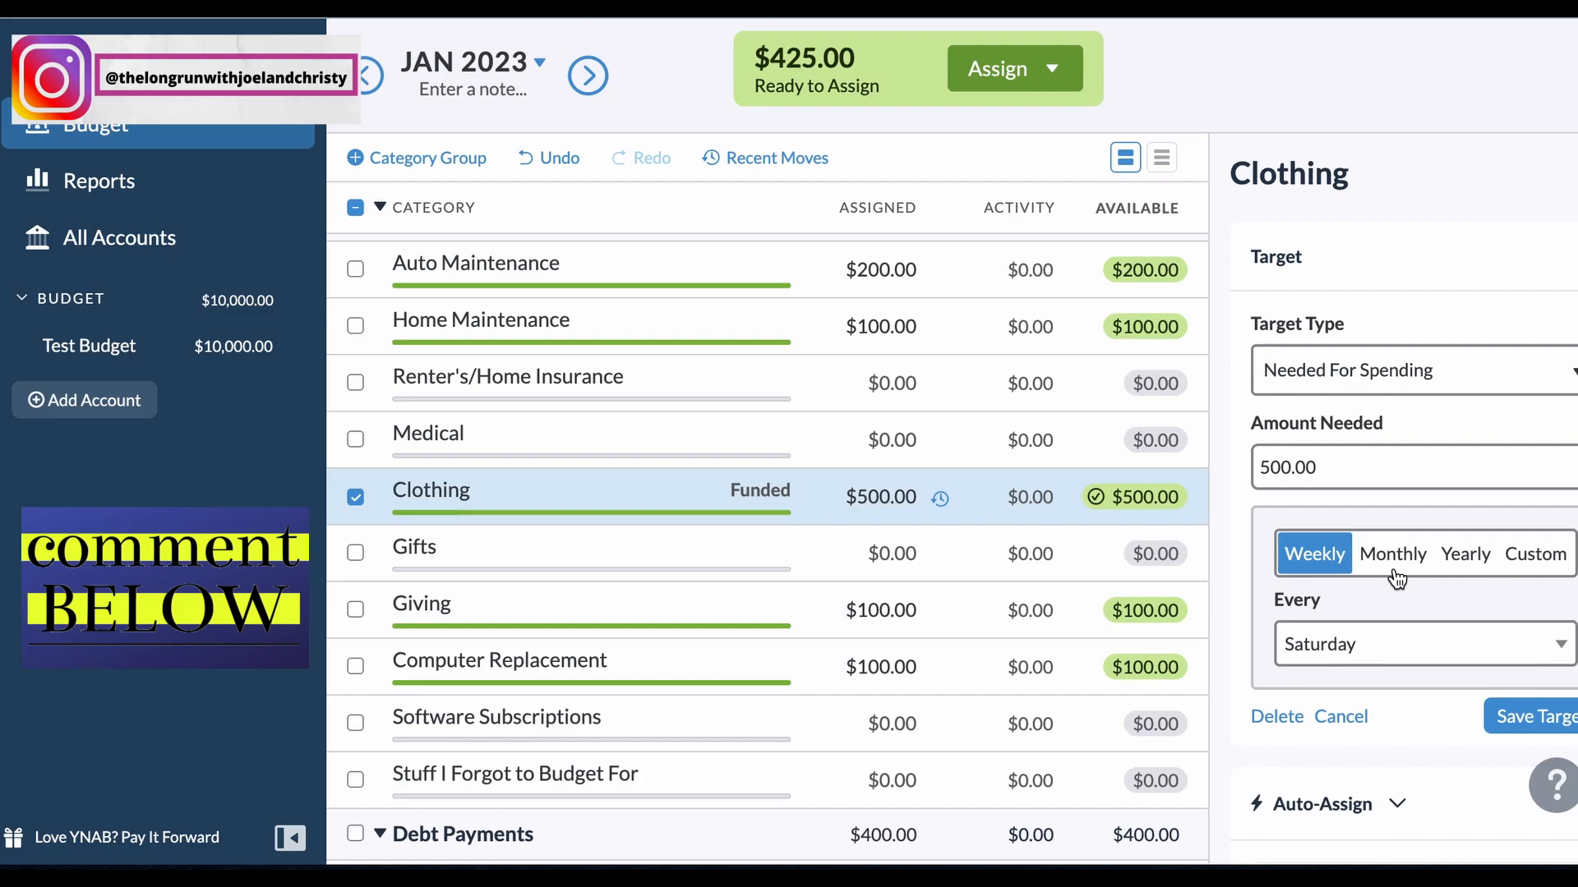
left_click(1341, 721)
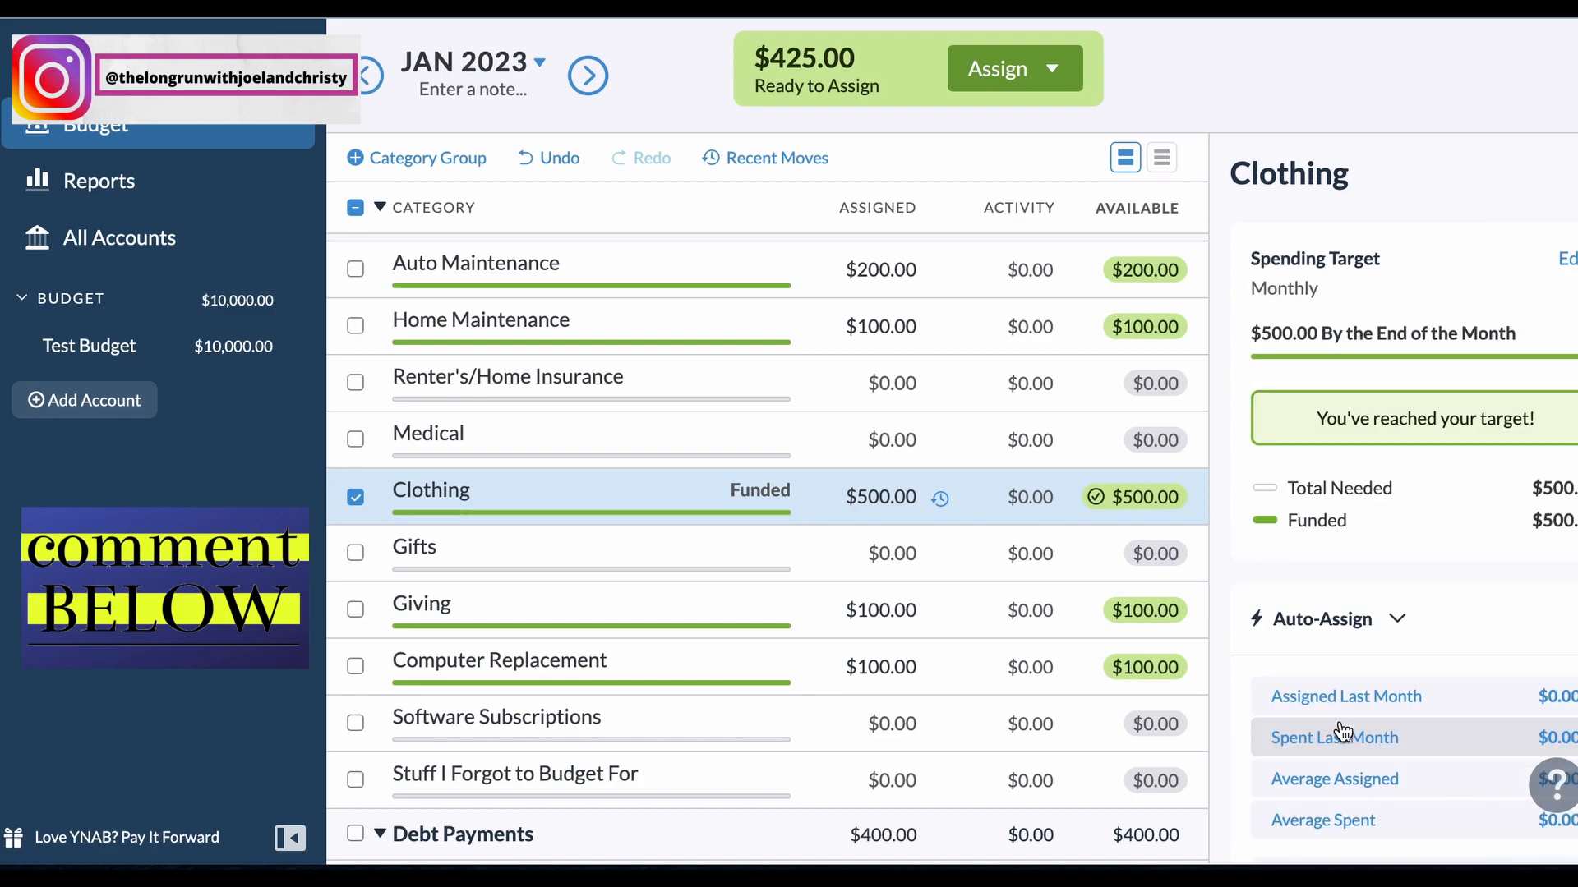